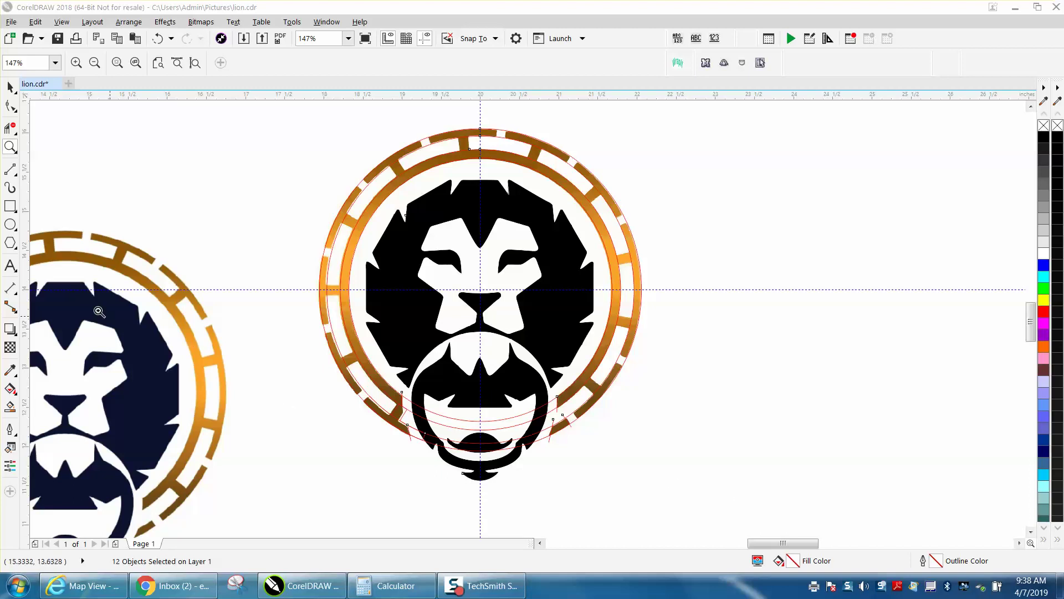
Select the right lion's traced artwork group.
drag(91, 294, 273, 414)
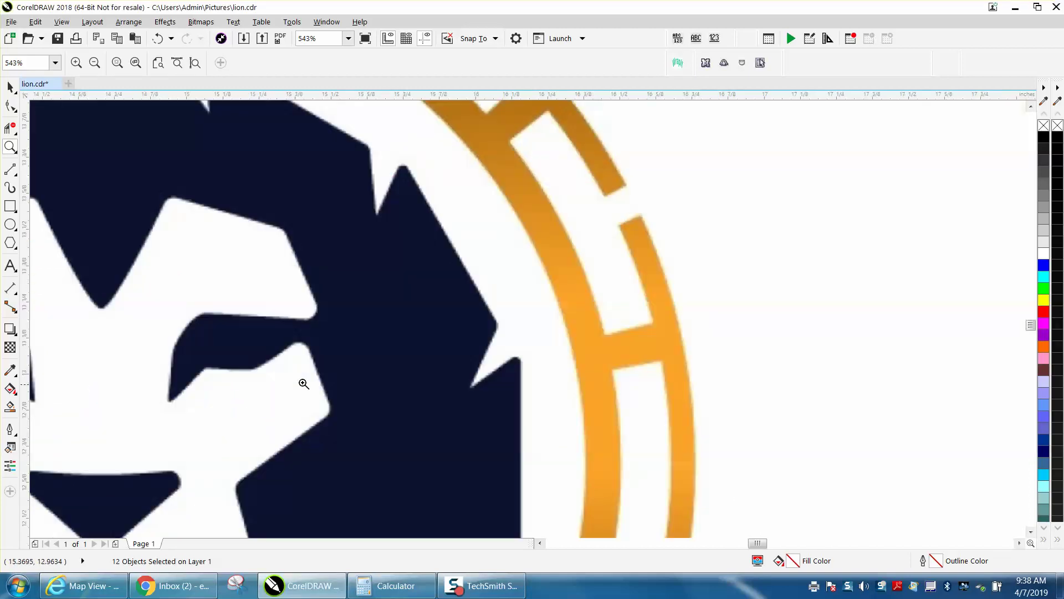
right_click(291, 321)
right_click(291, 322)
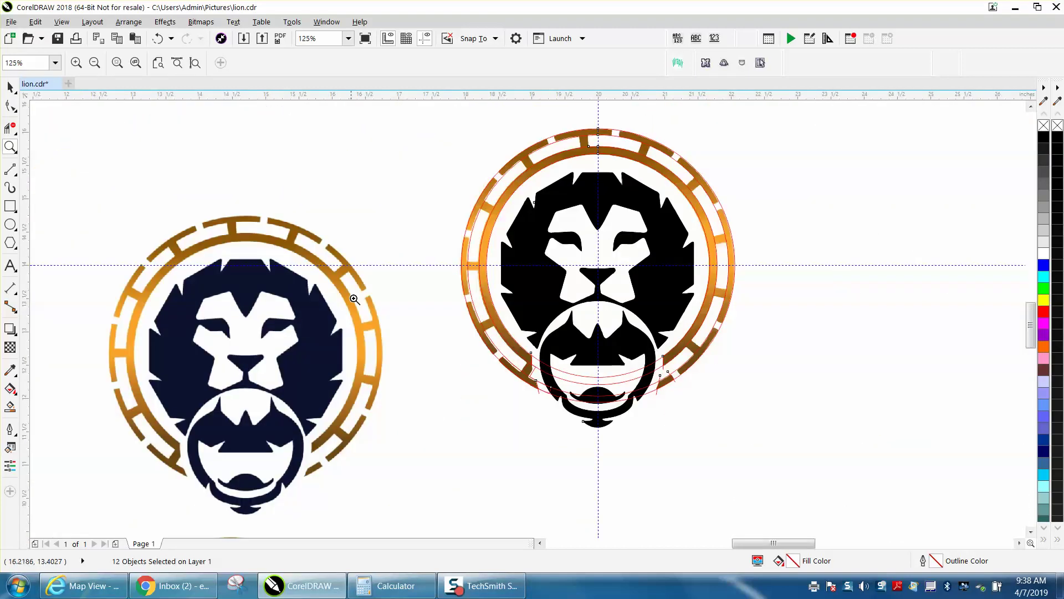
click(10, 146)
drag(448, 175, 843, 425)
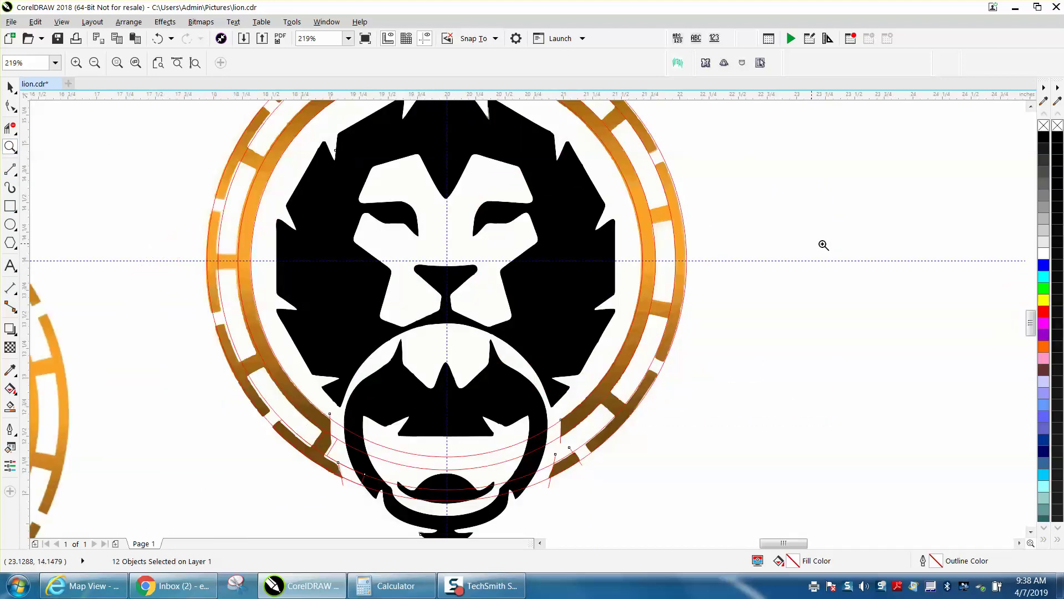
right_click(571, 295)
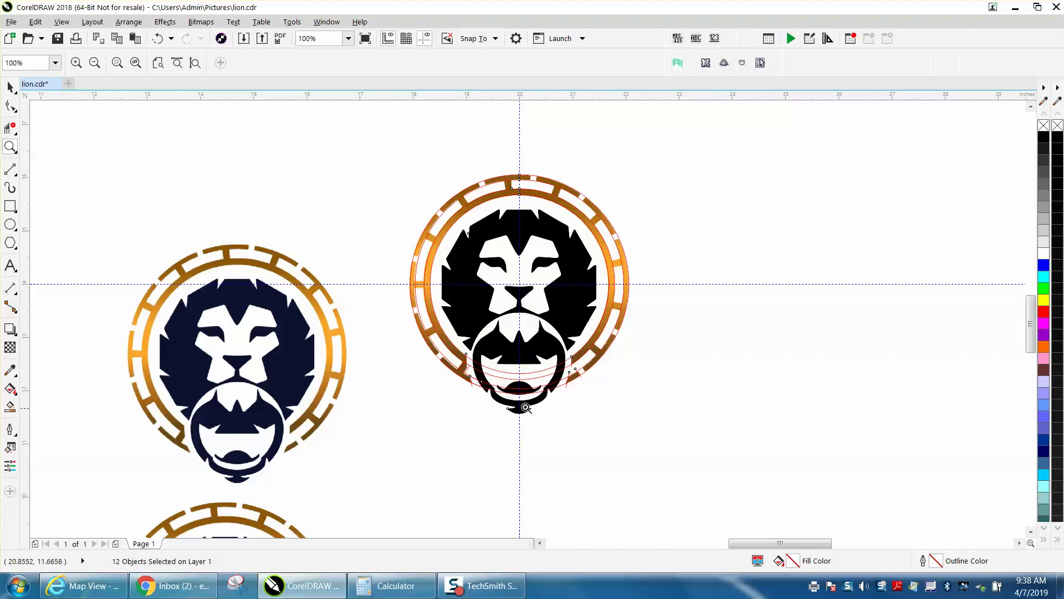
click(10, 87)
click(161, 156)
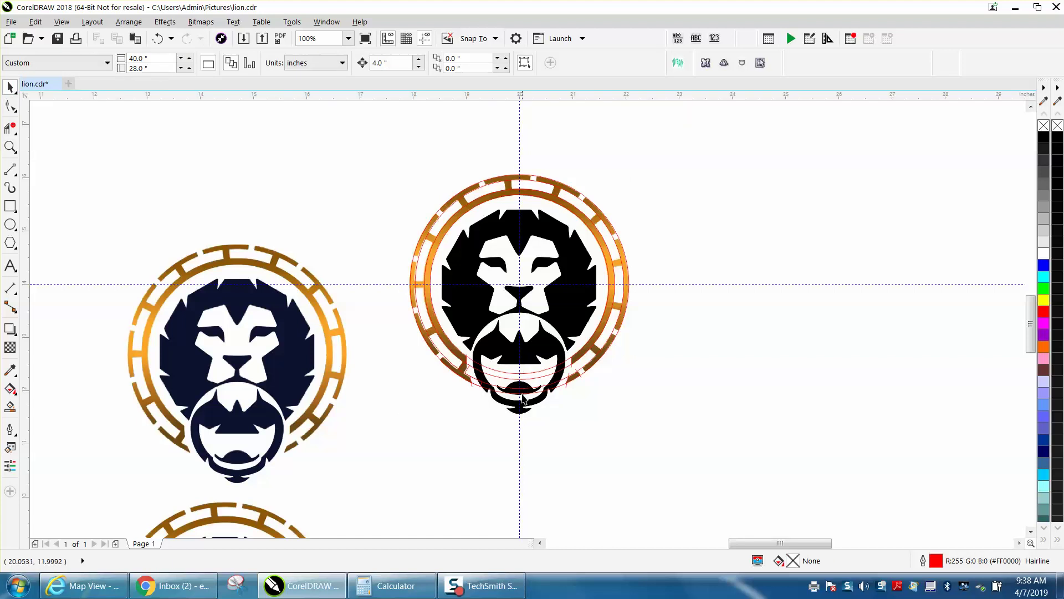
click(526, 415)
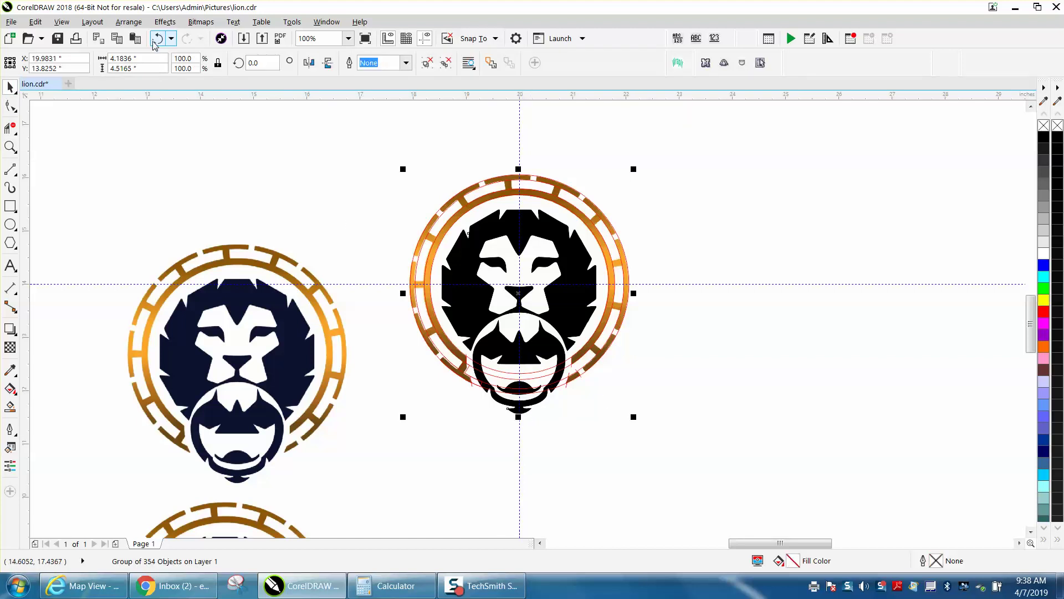
Lock the lion group with Arrange > Lock > Lock Object.
click(129, 21)
mouse_move(198, 305)
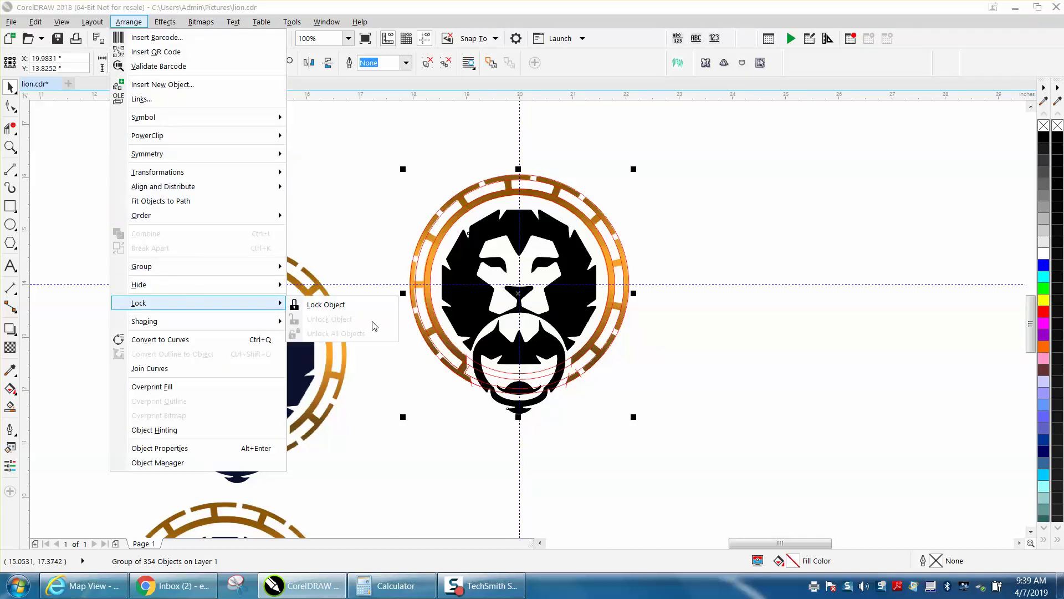
click(331, 303)
click(397, 229)
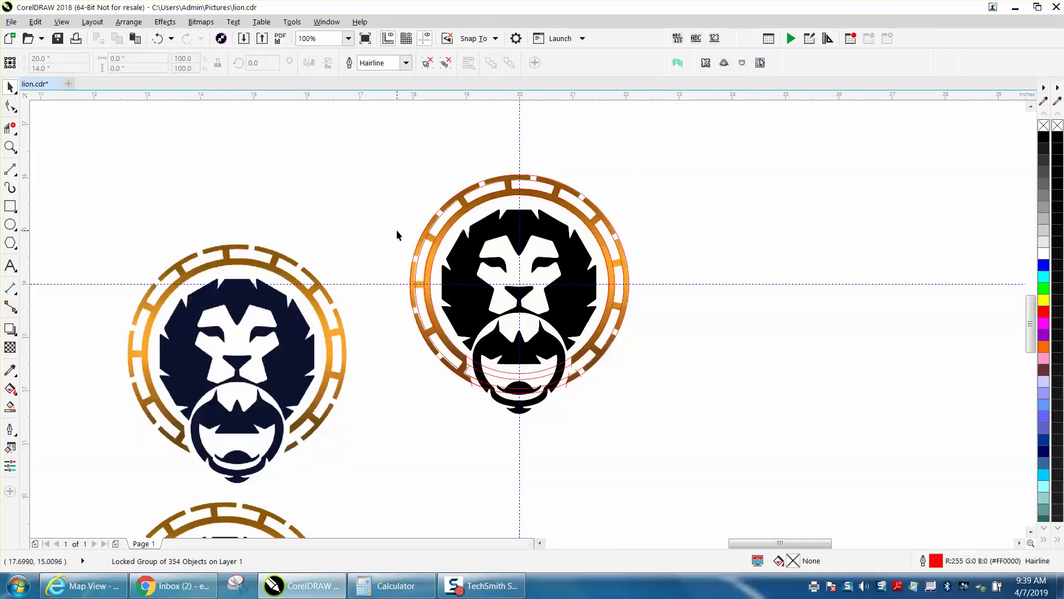
Select the ring ellipse and zoom closely into its top arc.
click(431, 223)
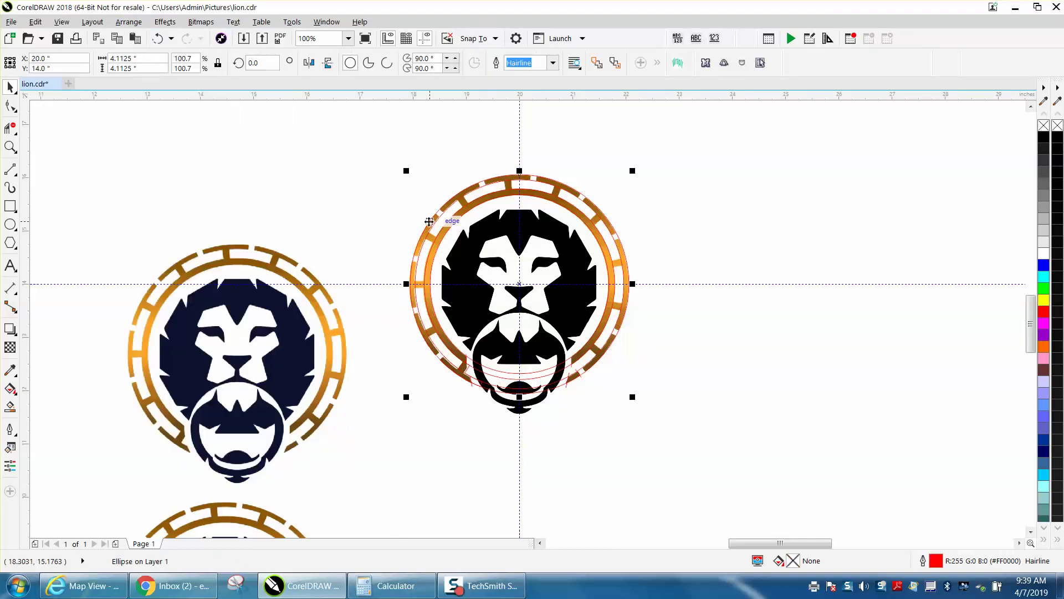
click(10, 147)
drag(429, 171, 703, 255)
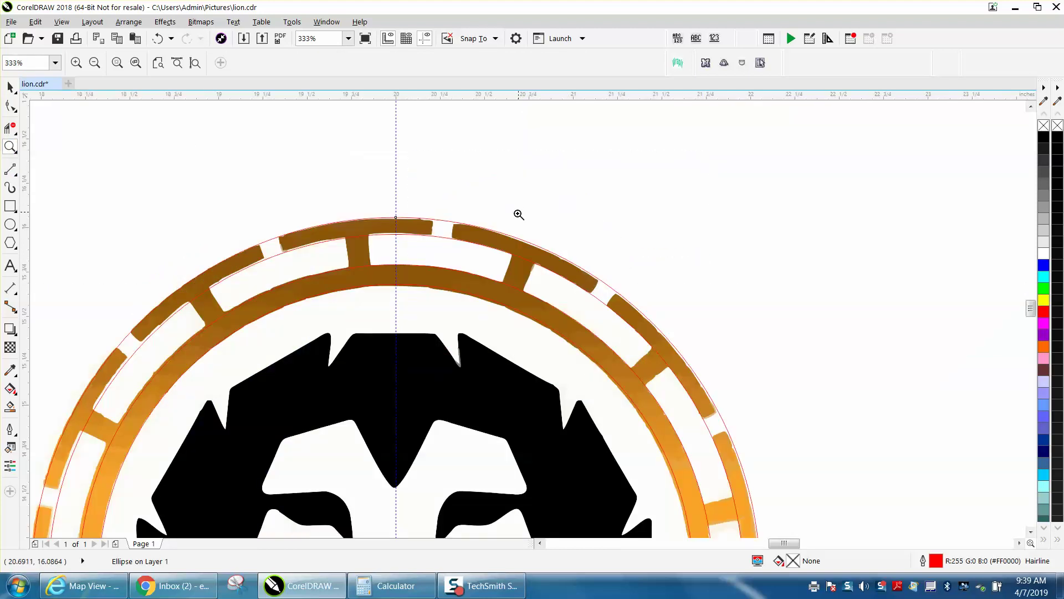
scroll(456, 219, down, 2)
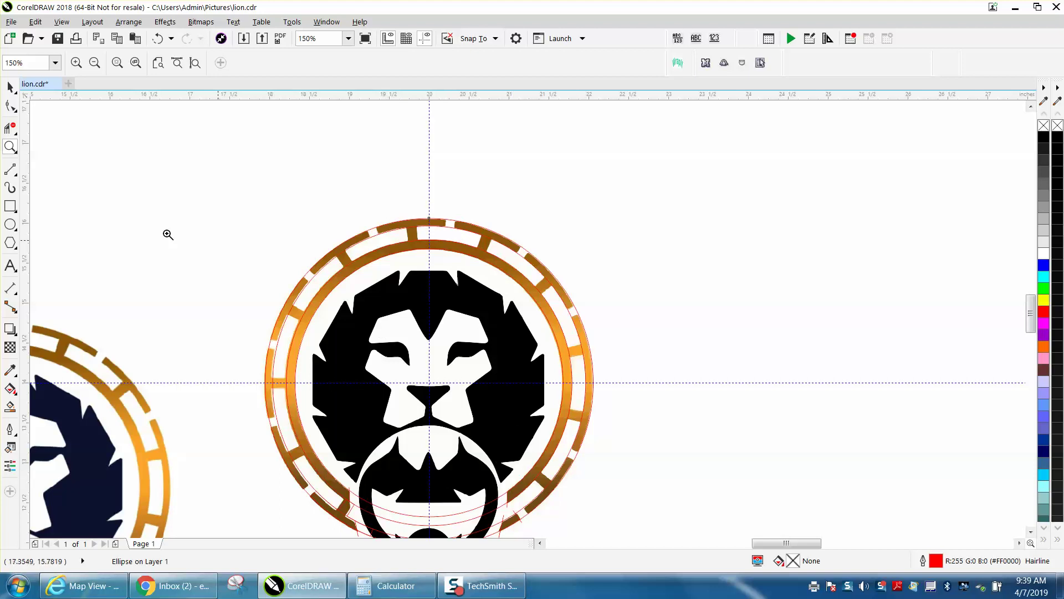
drag(333, 197, 521, 288)
Delete the vertical guideline.
click(10, 87)
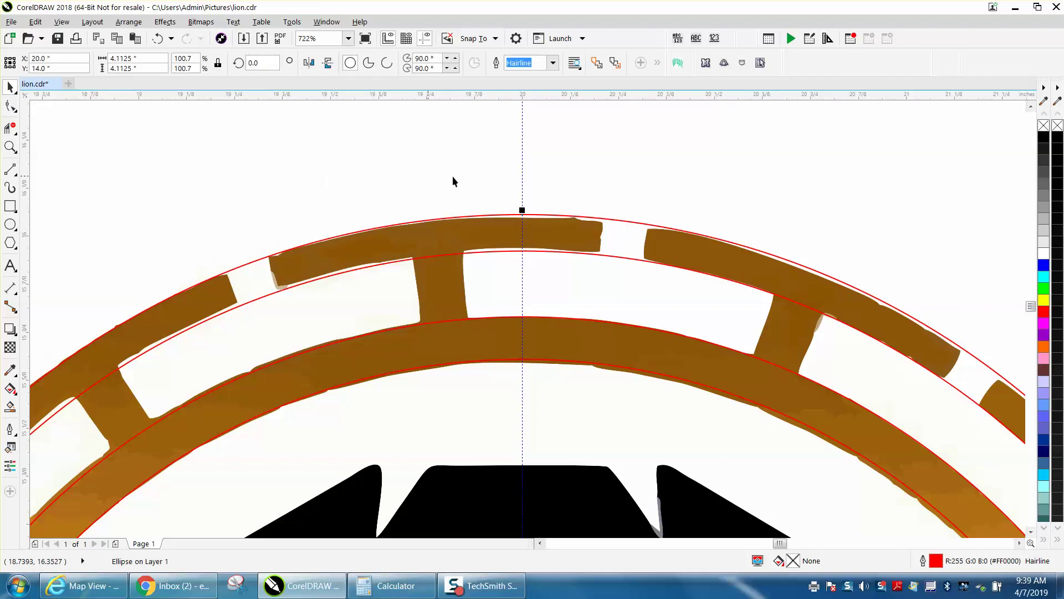
click(523, 176)
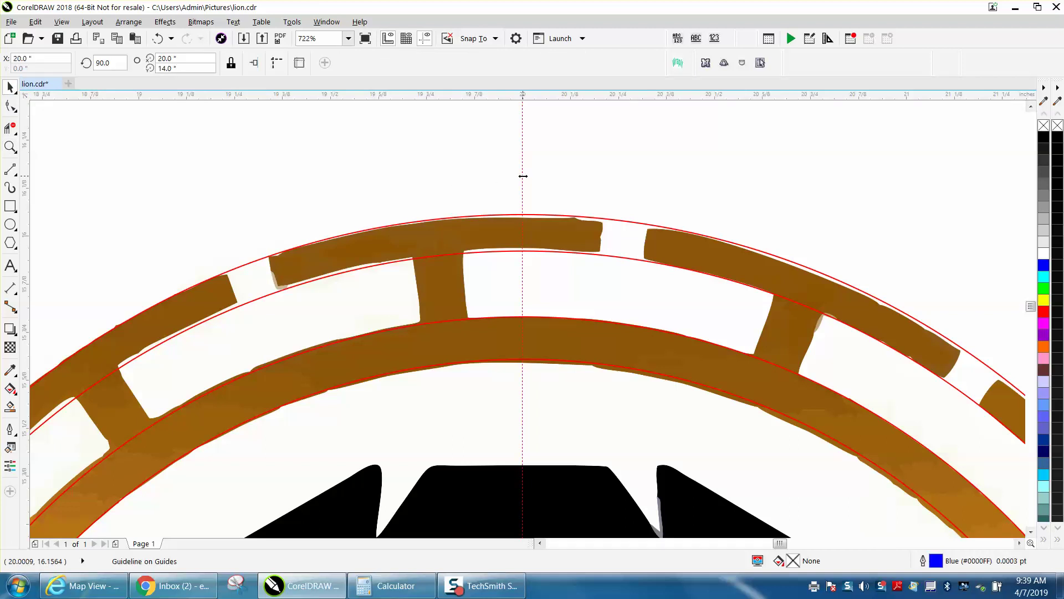
key(Delete)
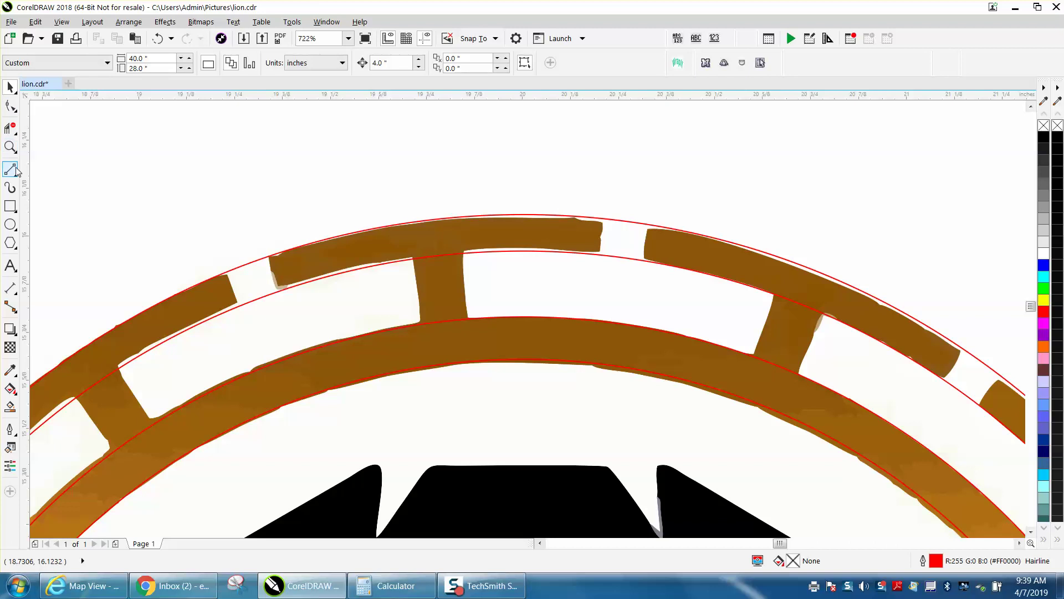
Draw four 2-point divider lines between the ring's outer and inner arcs at bar edges.
click(19, 178)
click(56, 181)
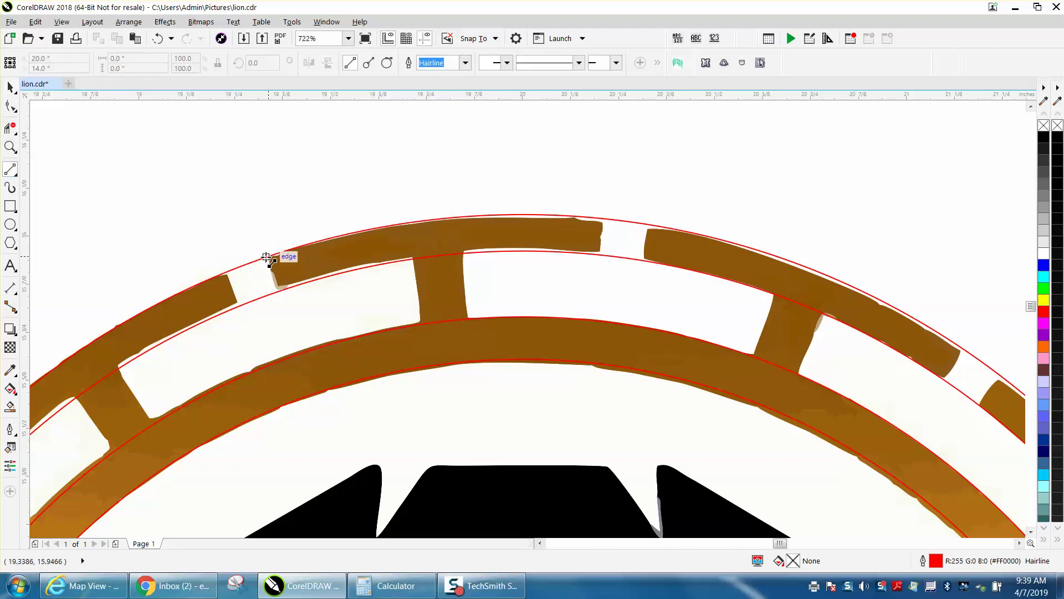
drag(268, 256, 278, 289)
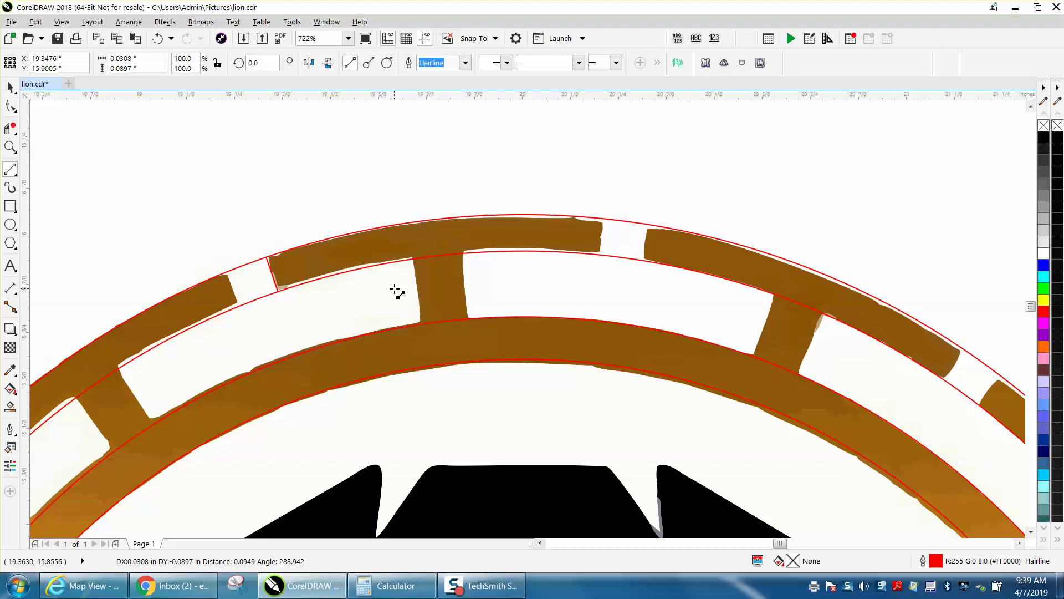
drag(602, 253, 604, 221)
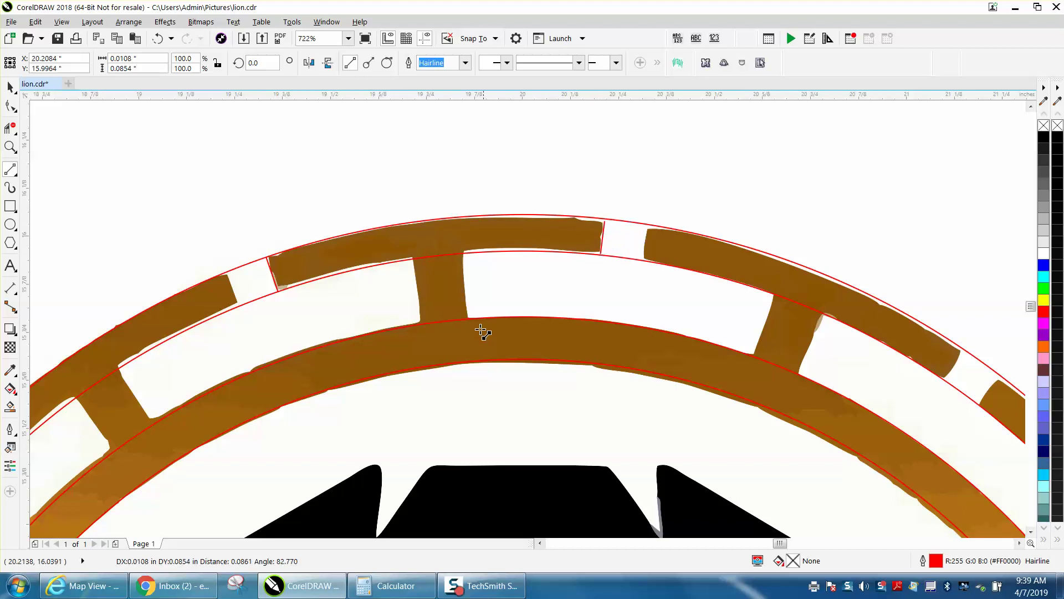
drag(468, 320, 464, 254)
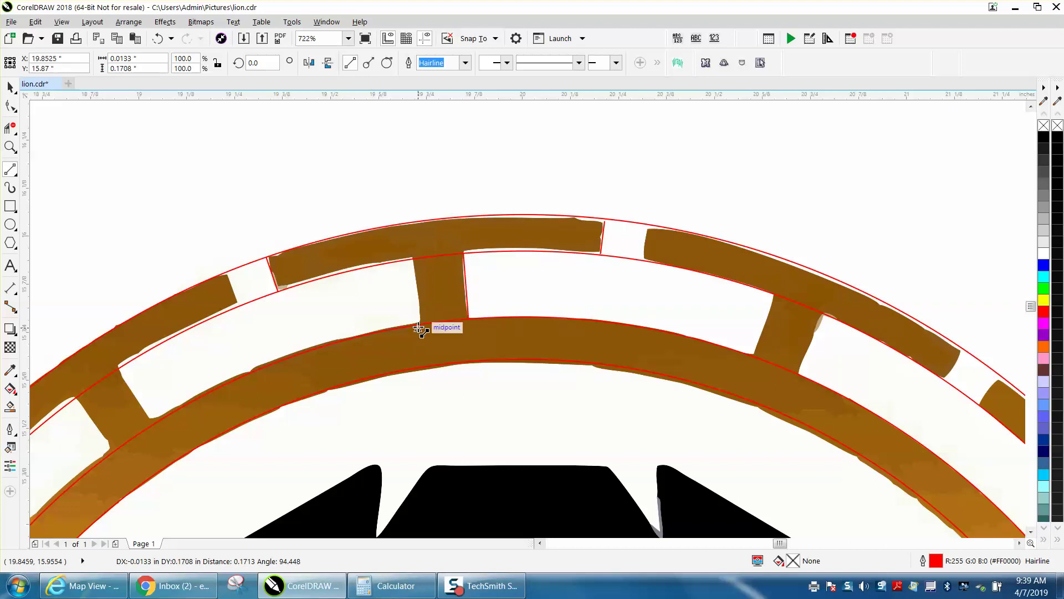
drag(420, 322, 411, 259)
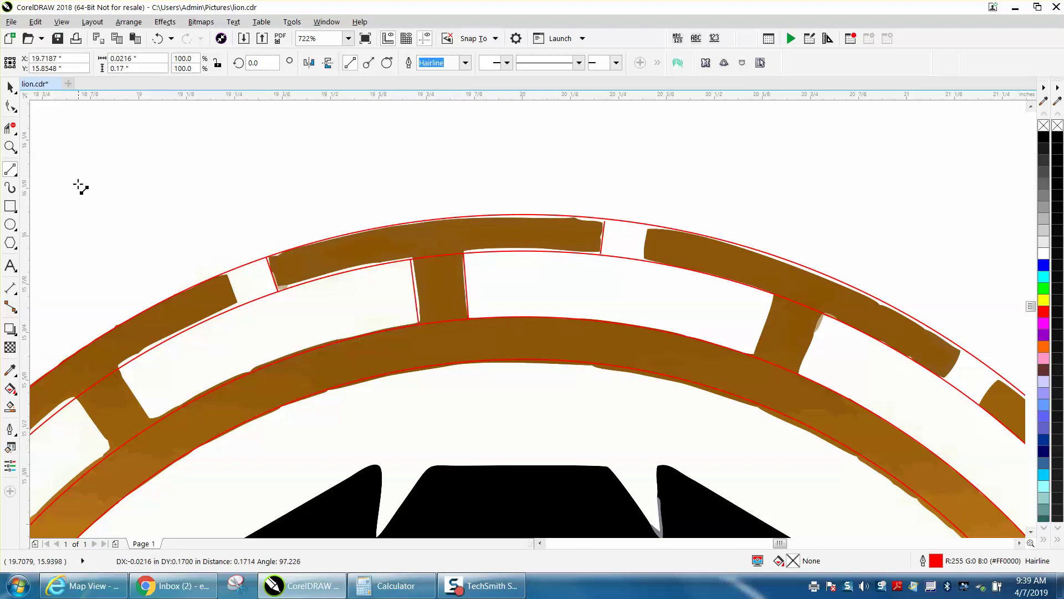
Nudge one divider line flush against the edge of a gold ring spoke.
click(10, 147)
drag(300, 202, 541, 379)
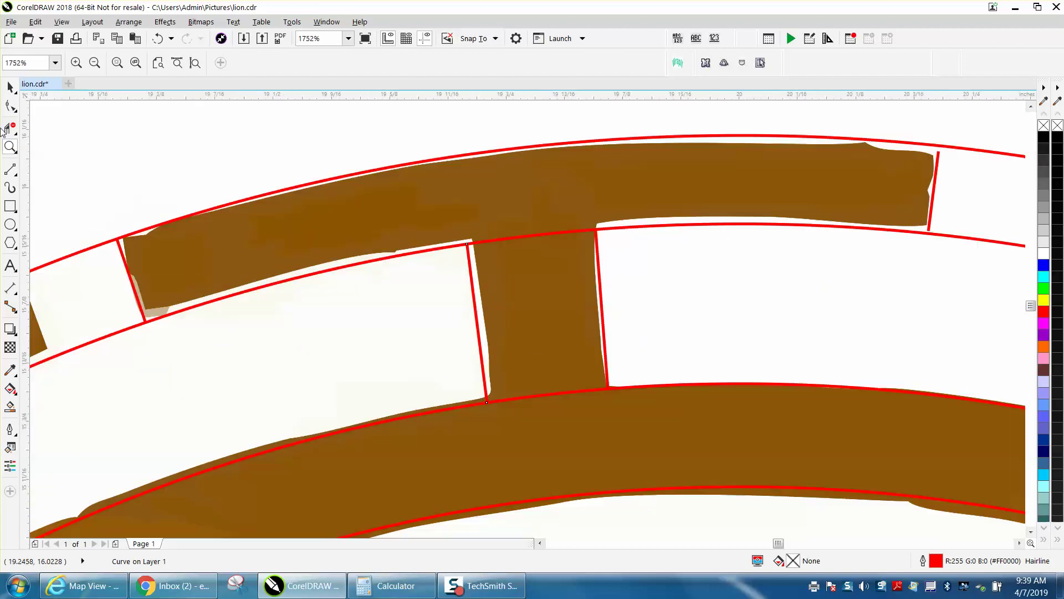
click(11, 87)
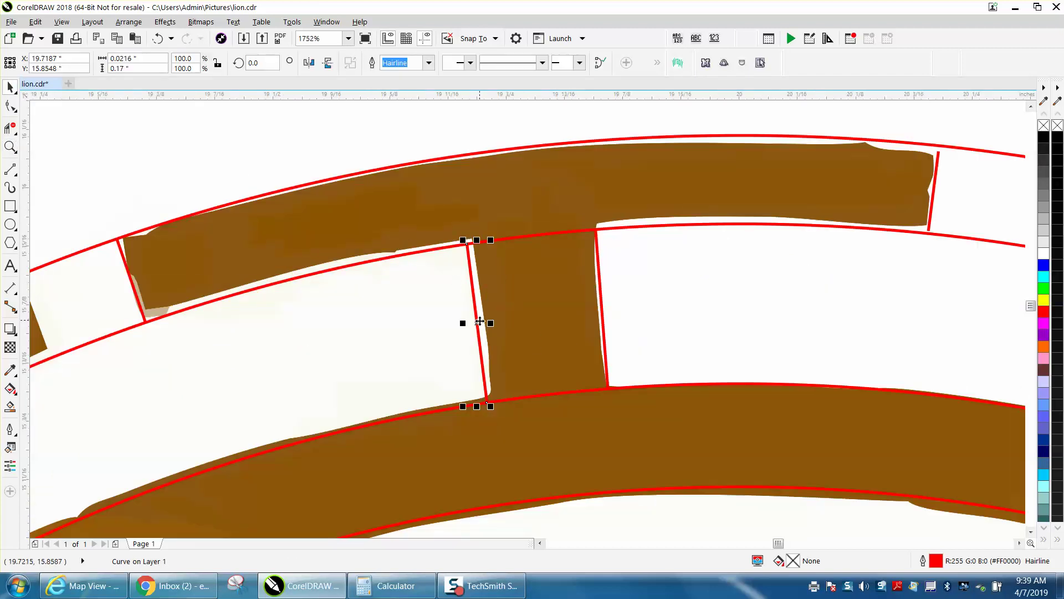
drag(479, 321, 485, 318)
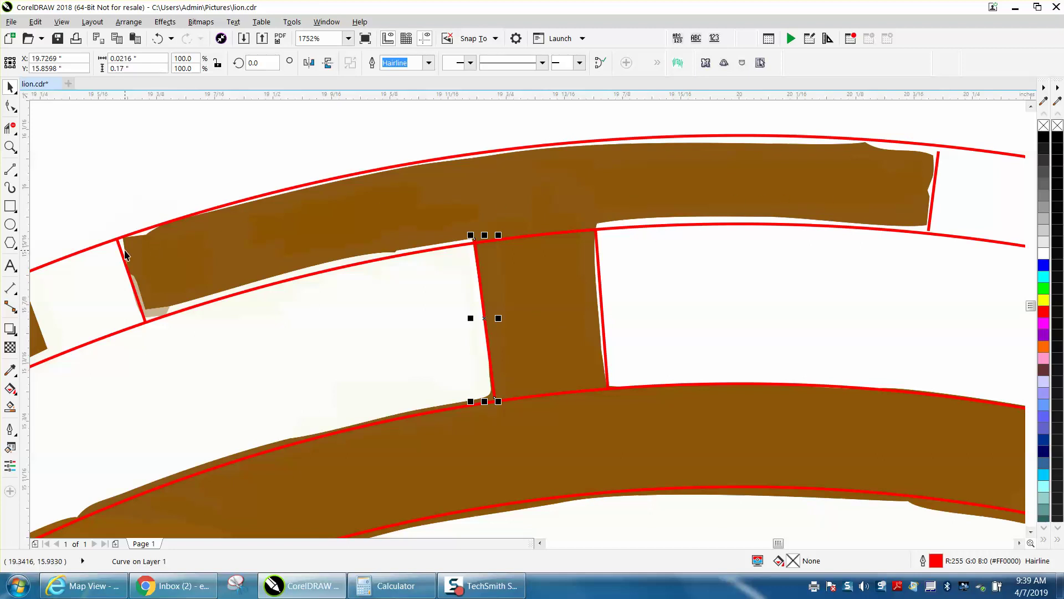
scroll(190, 250, down, 3)
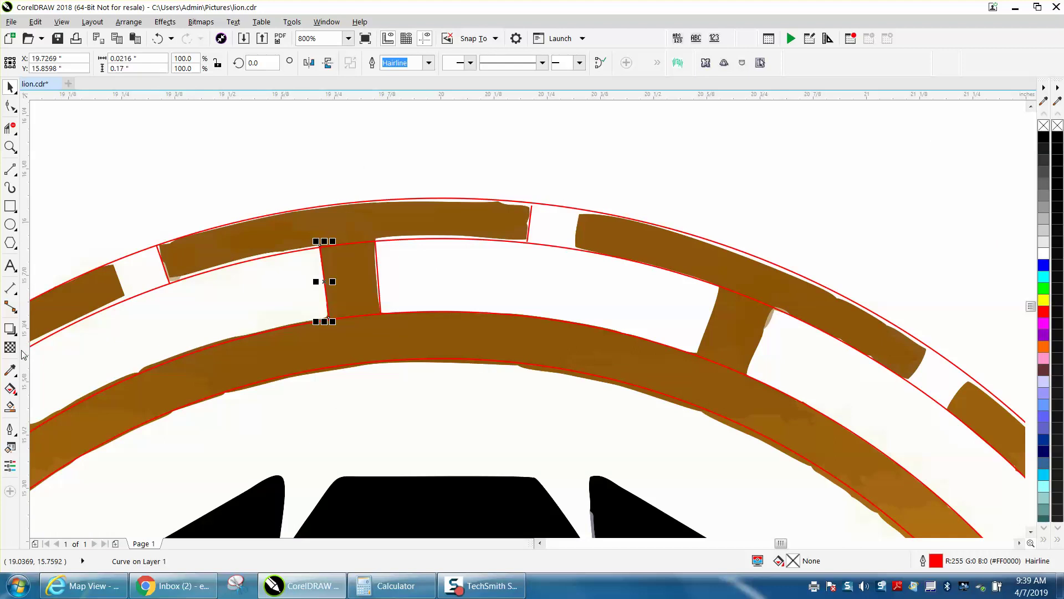
Test a Smart Fill on the top band between the dividers, then undo it.
click(10, 407)
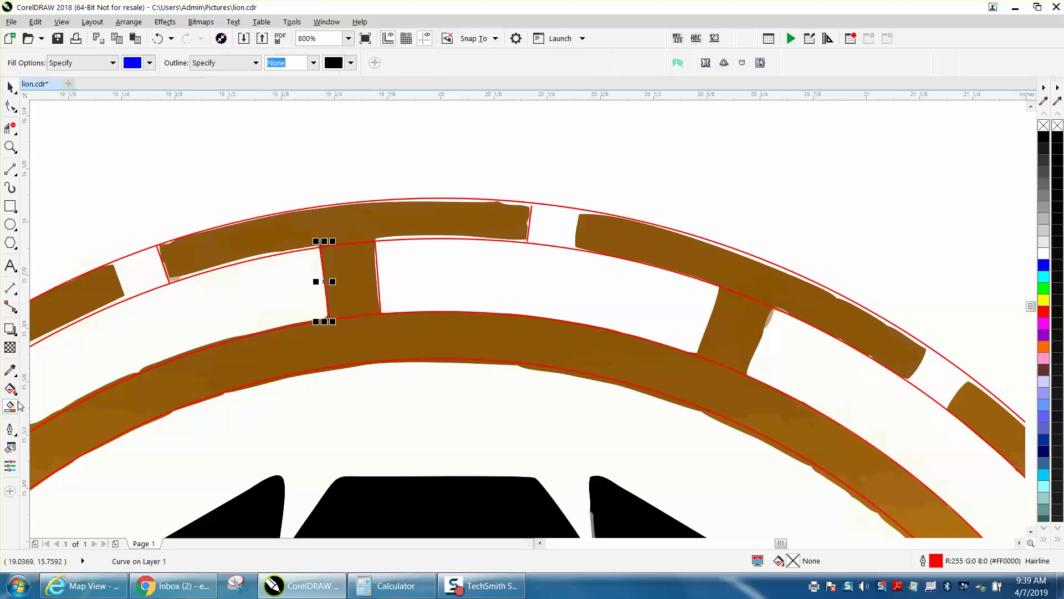
click(210, 250)
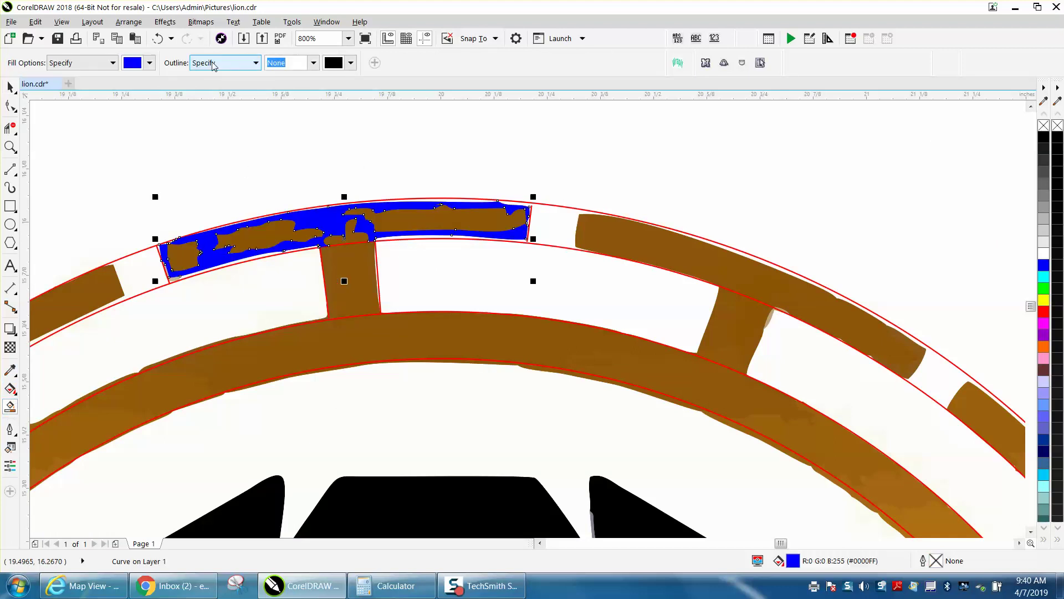
click(158, 38)
scroll(341, 137, down, 2)
scroll(342, 138, down, 1)
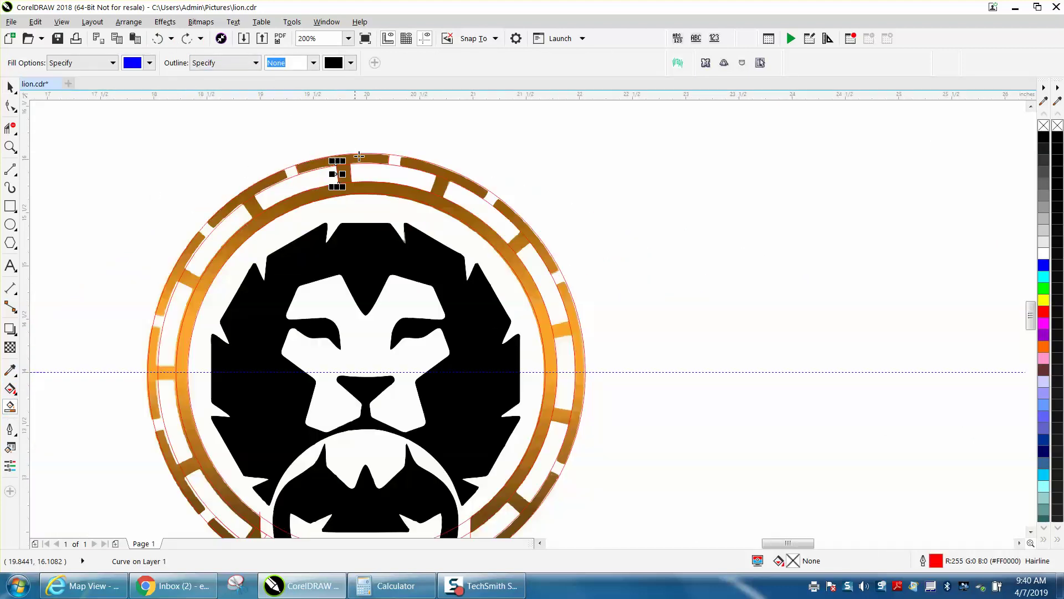
scroll(434, 233, down, 1)
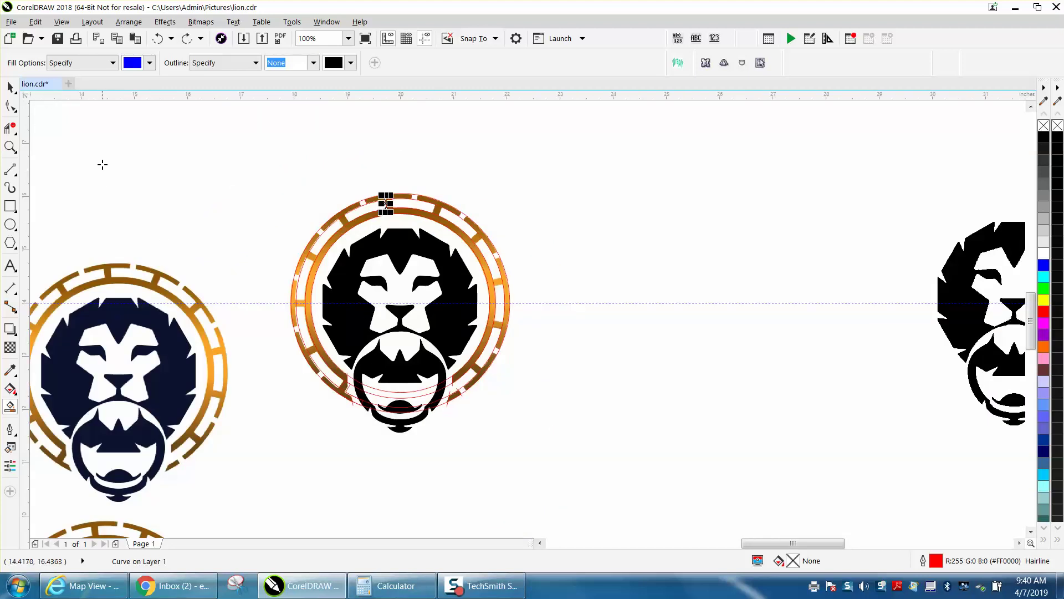
Unlock the lion emblem group and nudge it 8 inches right, off the red rings.
click(10, 87)
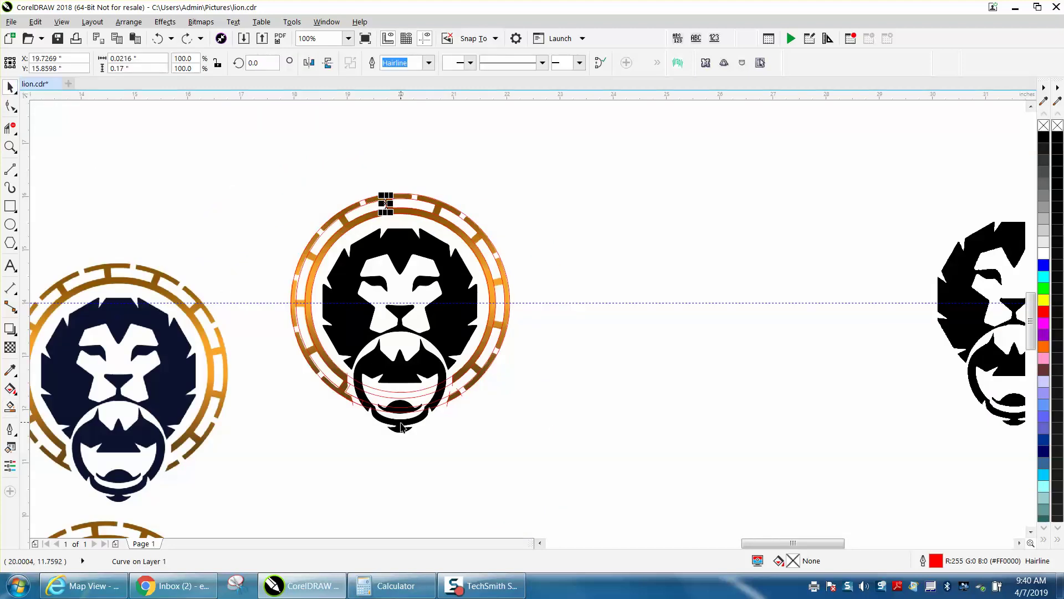
key(Escape)
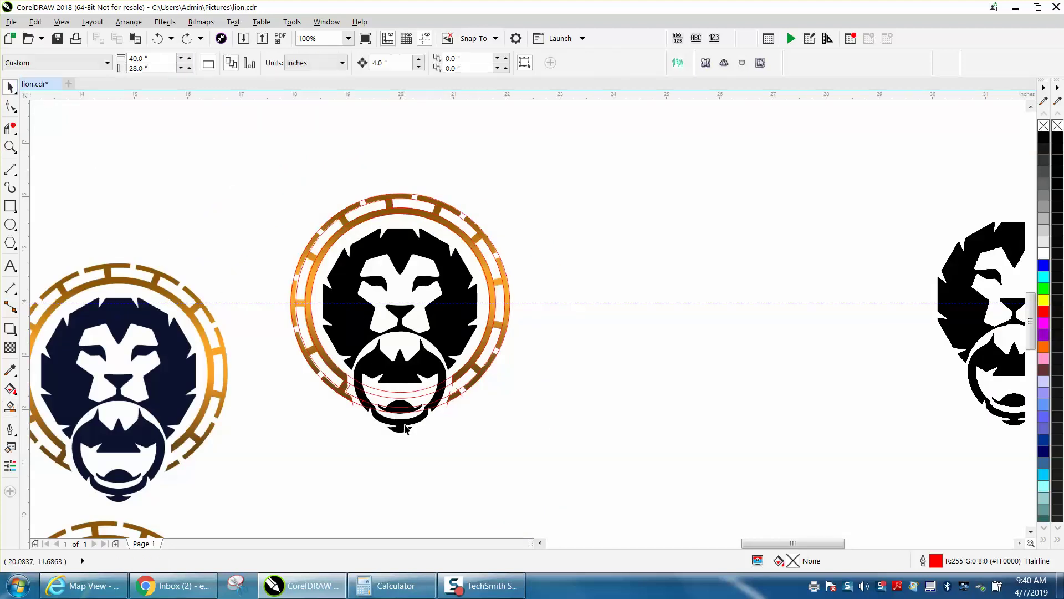
click(405, 428)
click(129, 21)
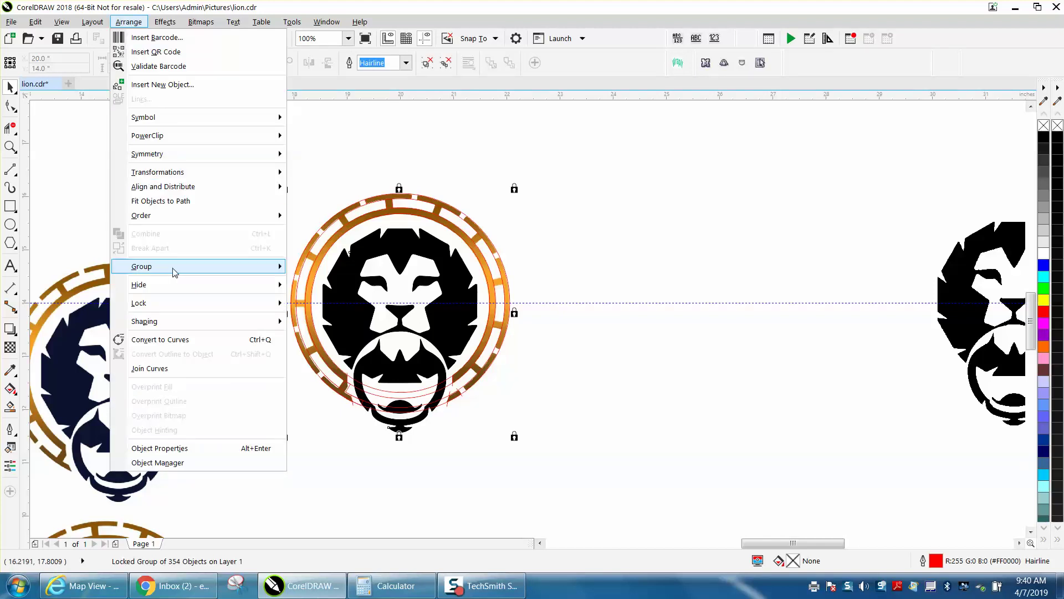
mouse_move(175, 306)
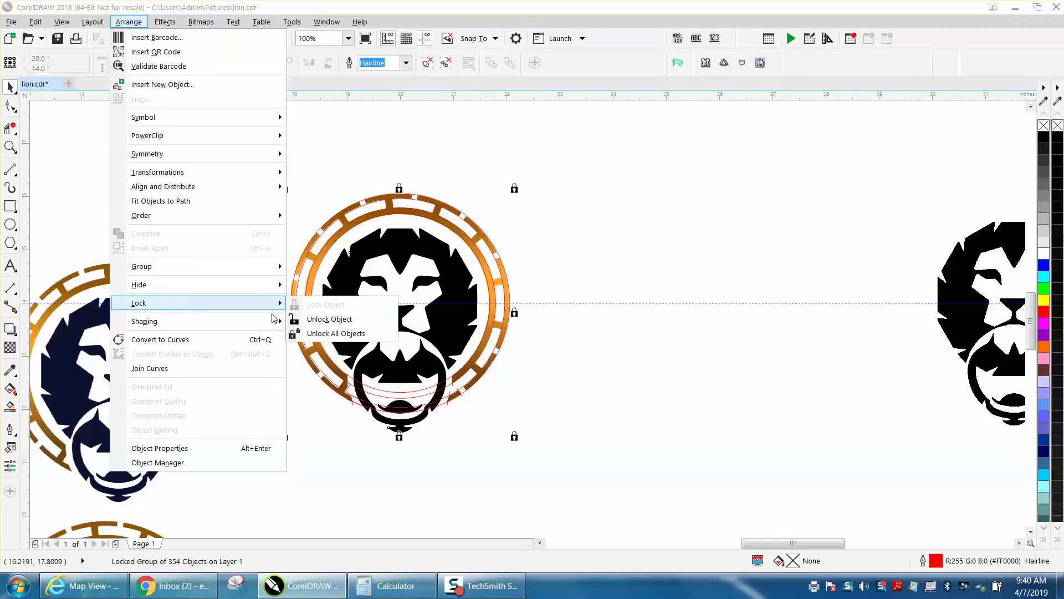
click(327, 319)
key(Right)
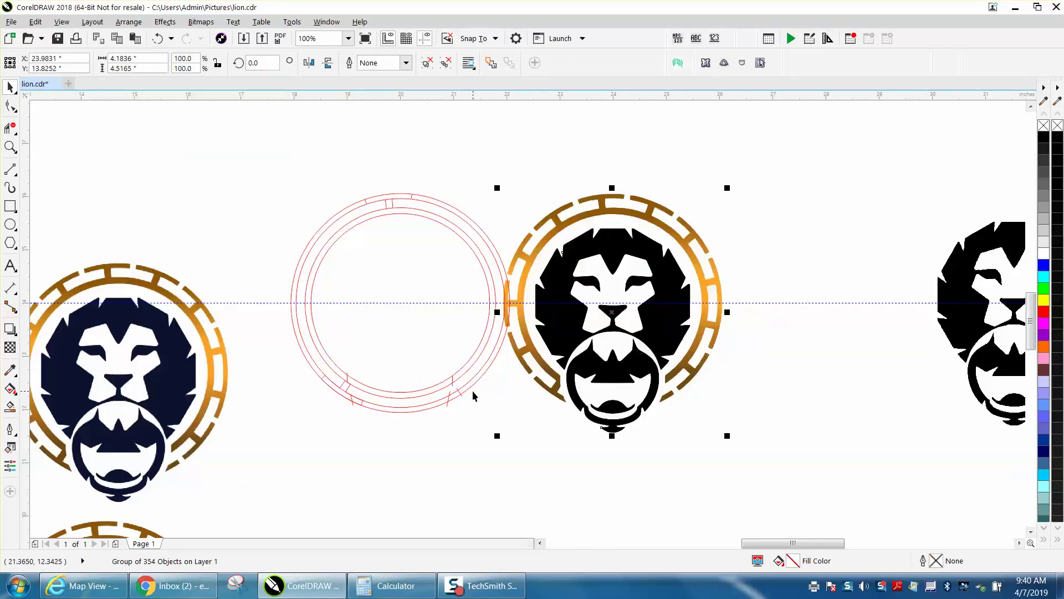
key(Right)
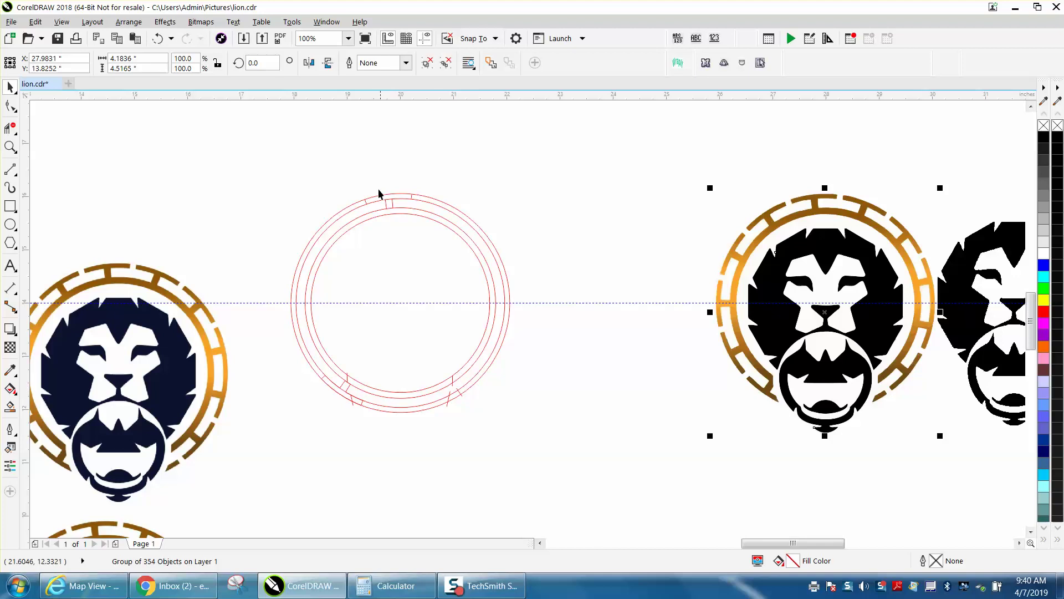
click(10, 146)
drag(361, 169, 459, 253)
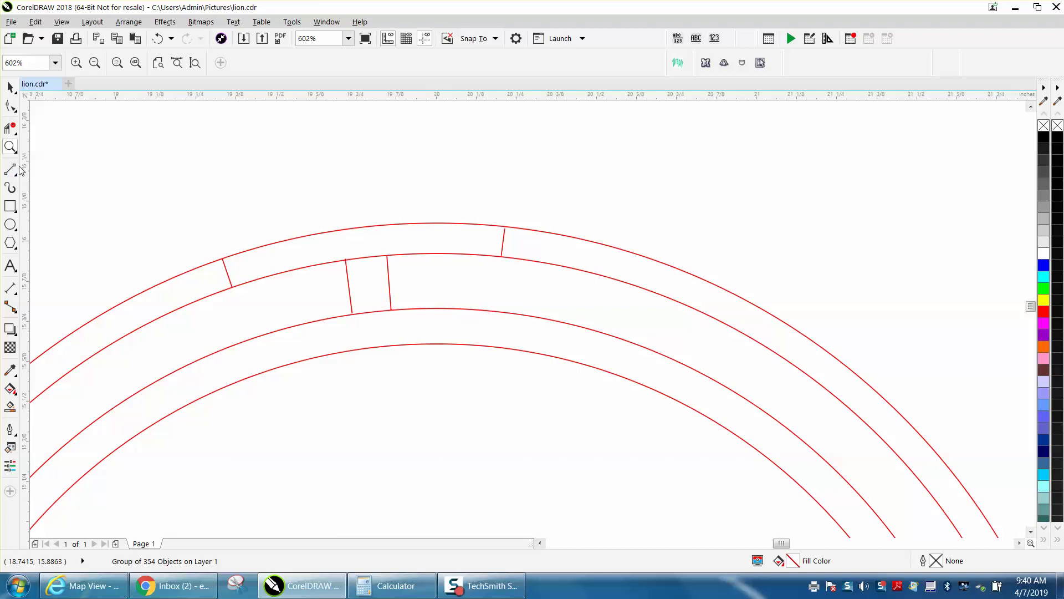
Trim away the inner arc piece between the two top dividers and its leftover stub.
click(10, 128)
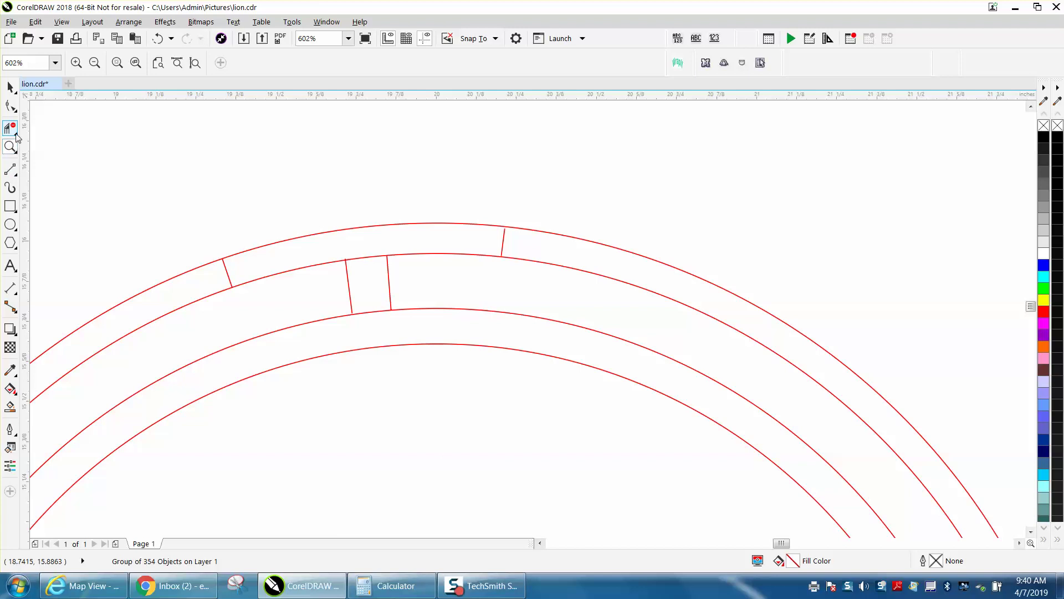
click(377, 252)
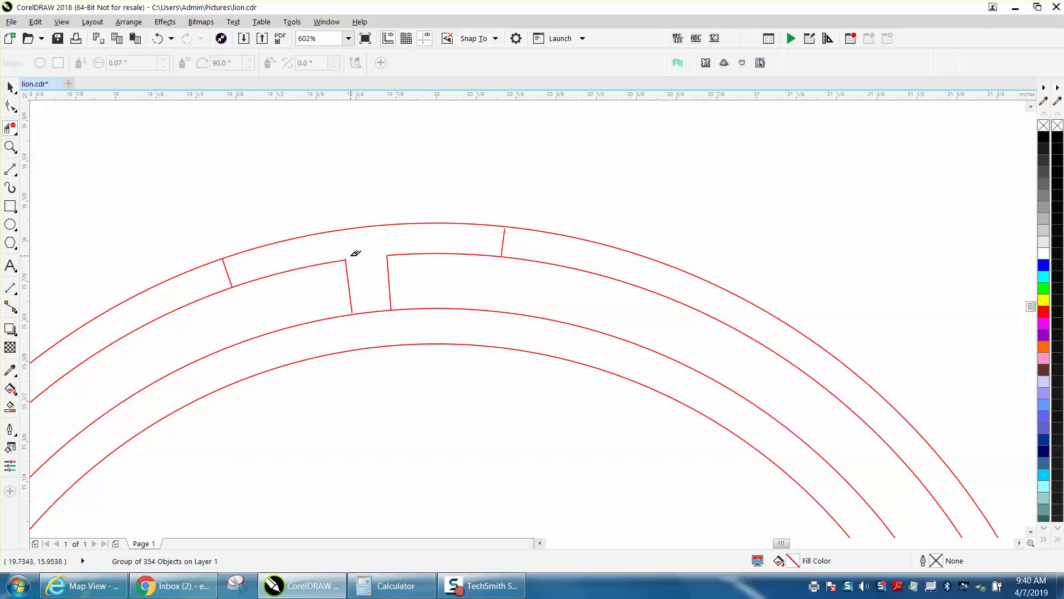
click(10, 147)
drag(330, 250, 372, 277)
click(9, 128)
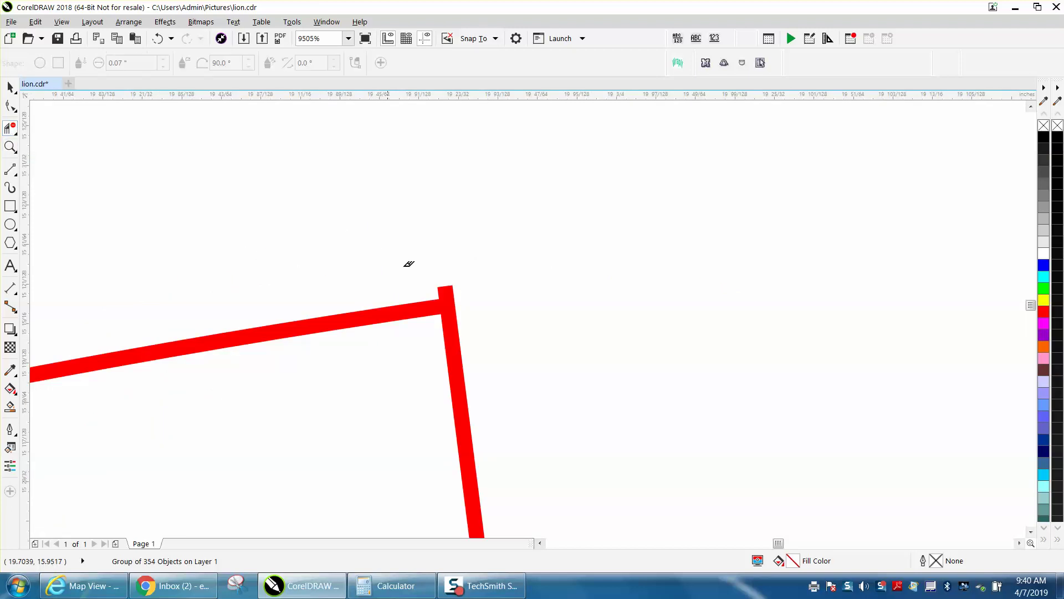
click(448, 284)
scroll(449, 282, down, 3)
scroll(422, 276, down, 3)
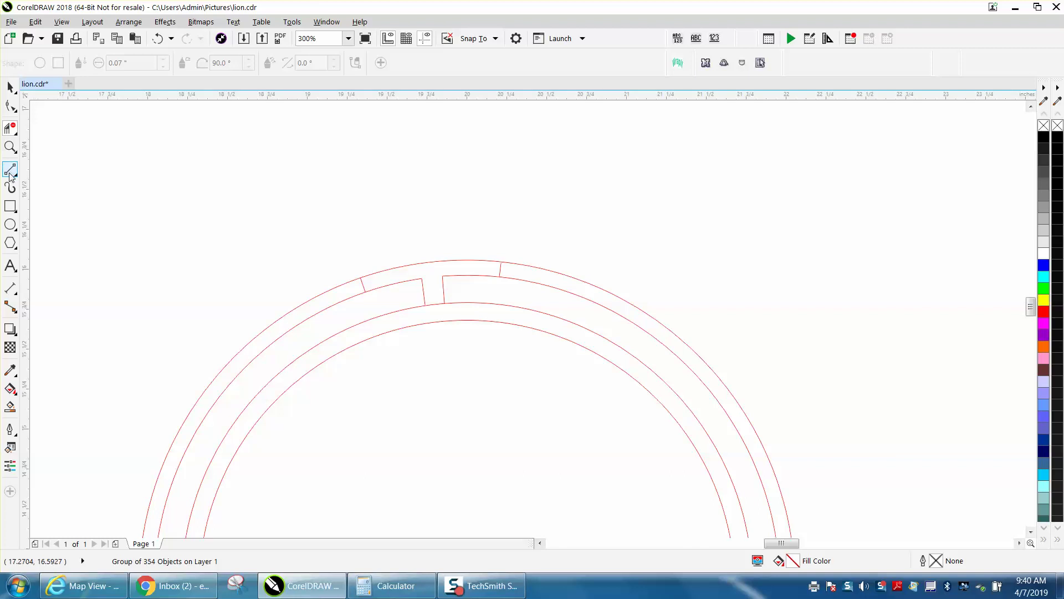
click(10, 205)
Draw a helper rectangle over the ring's top and test-fill the arch segment, then undo.
drag(260, 222, 575, 356)
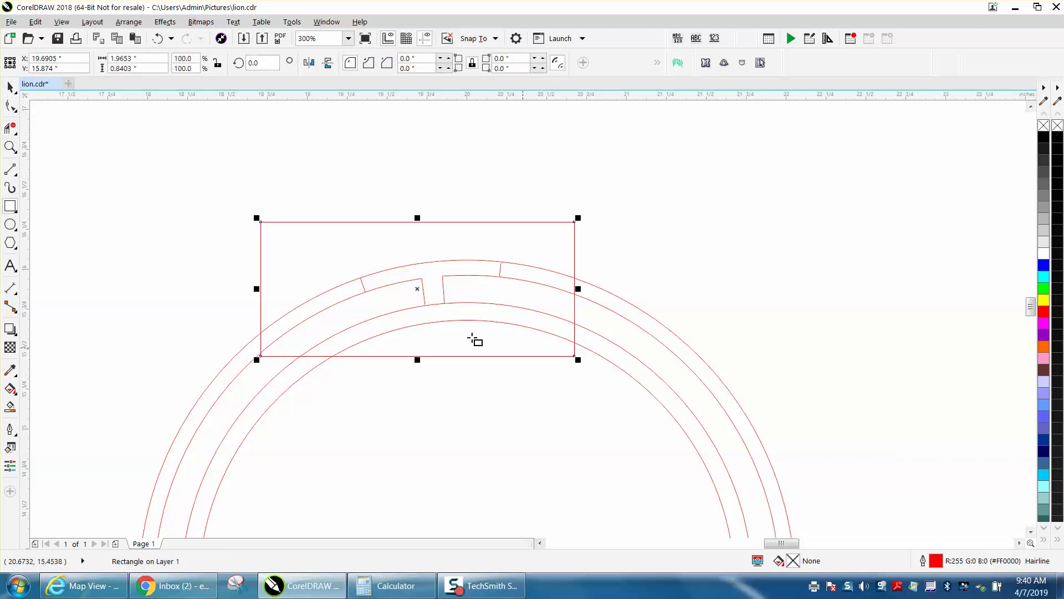
click(11, 407)
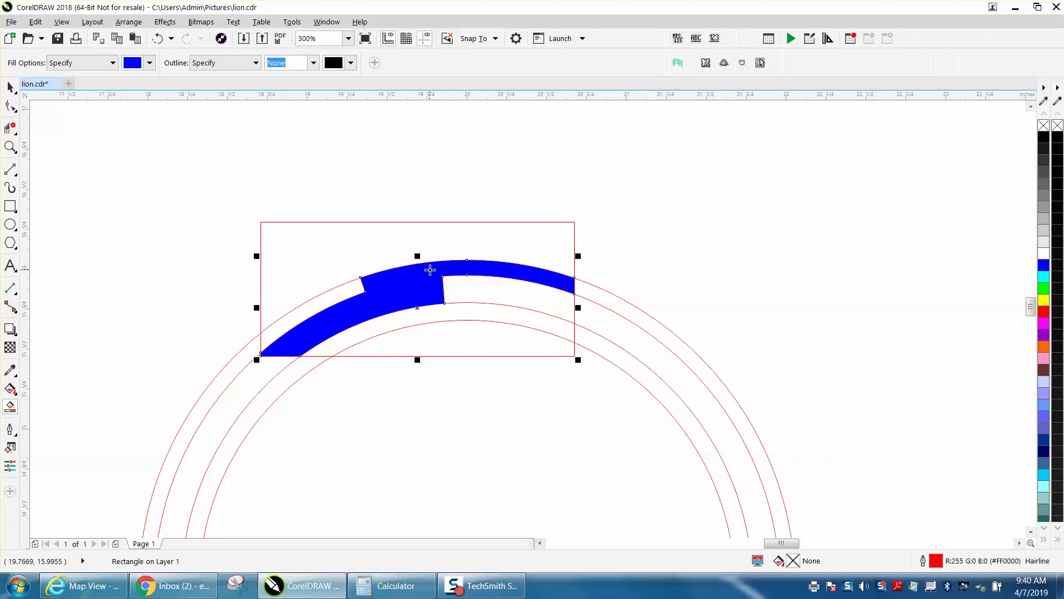
click(430, 270)
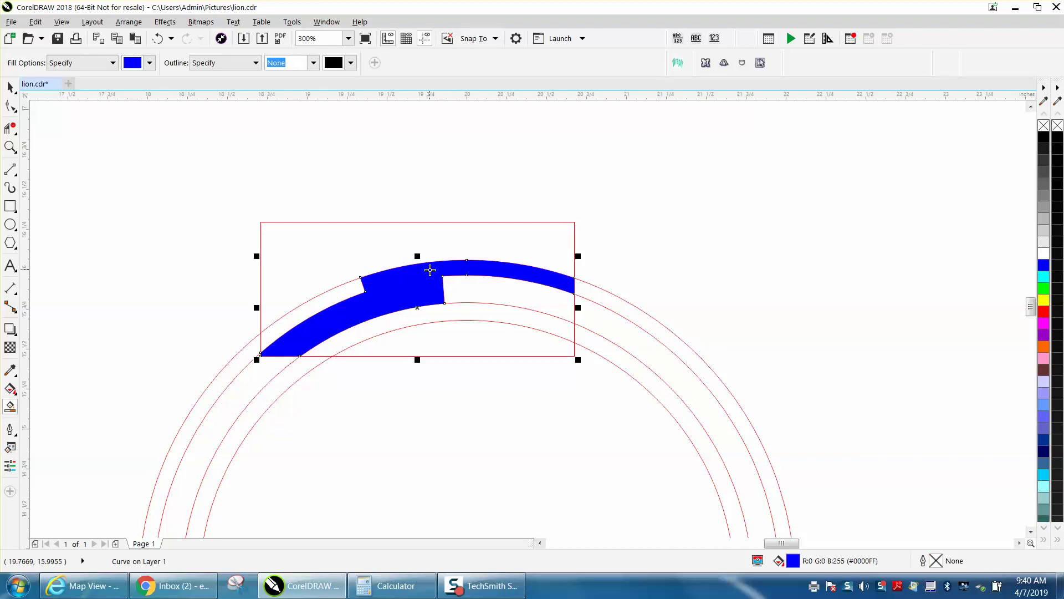
click(158, 39)
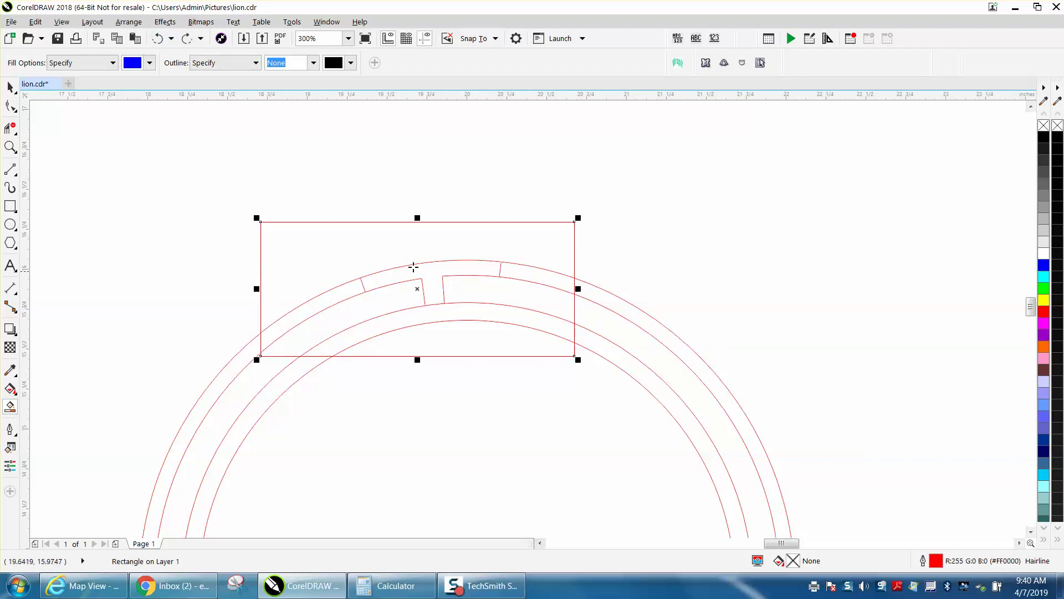
Extend both short divider lines past the outer and inner arcs with the Shape tool.
click(10, 147)
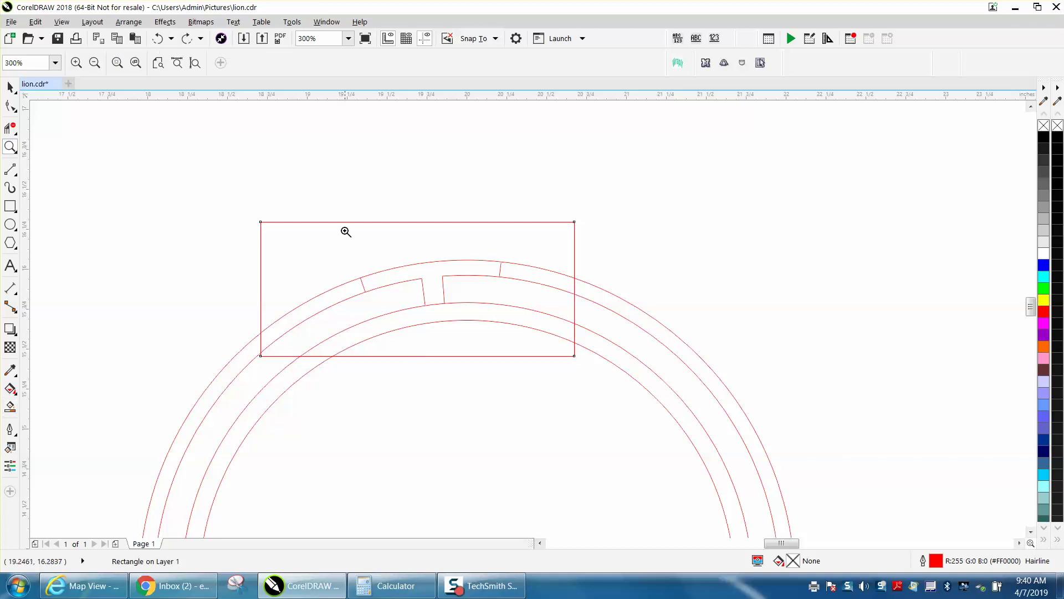
drag(347, 249, 478, 338)
click(10, 106)
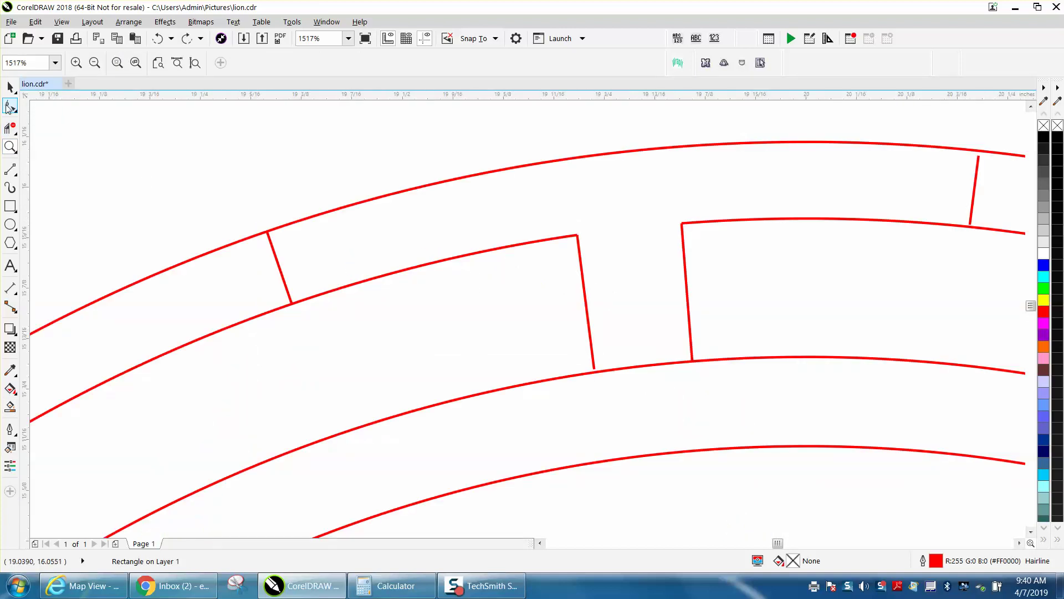
click(271, 244)
drag(267, 229, 257, 209)
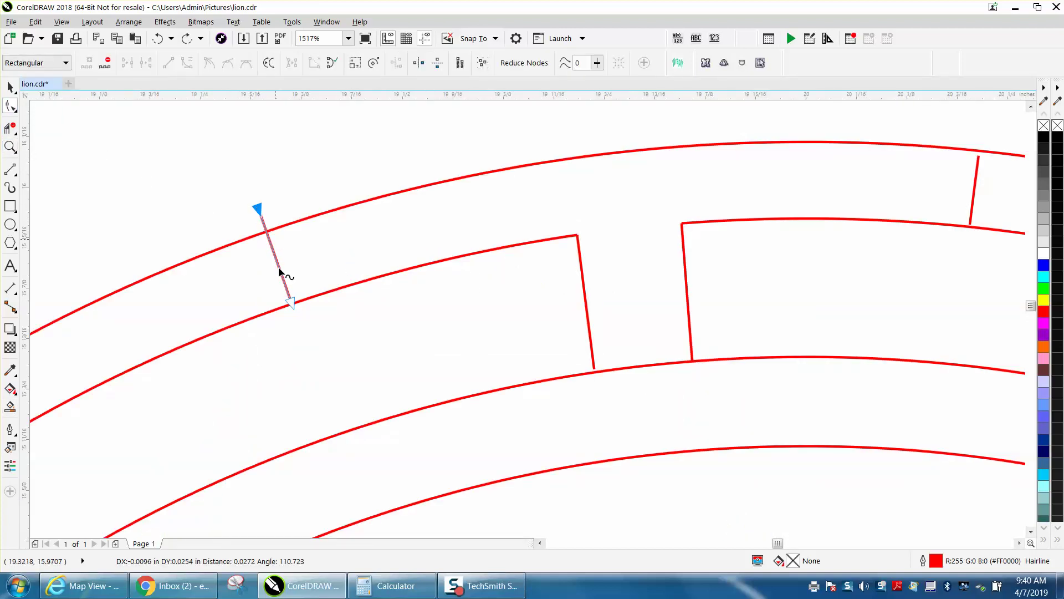
drag(291, 304, 295, 316)
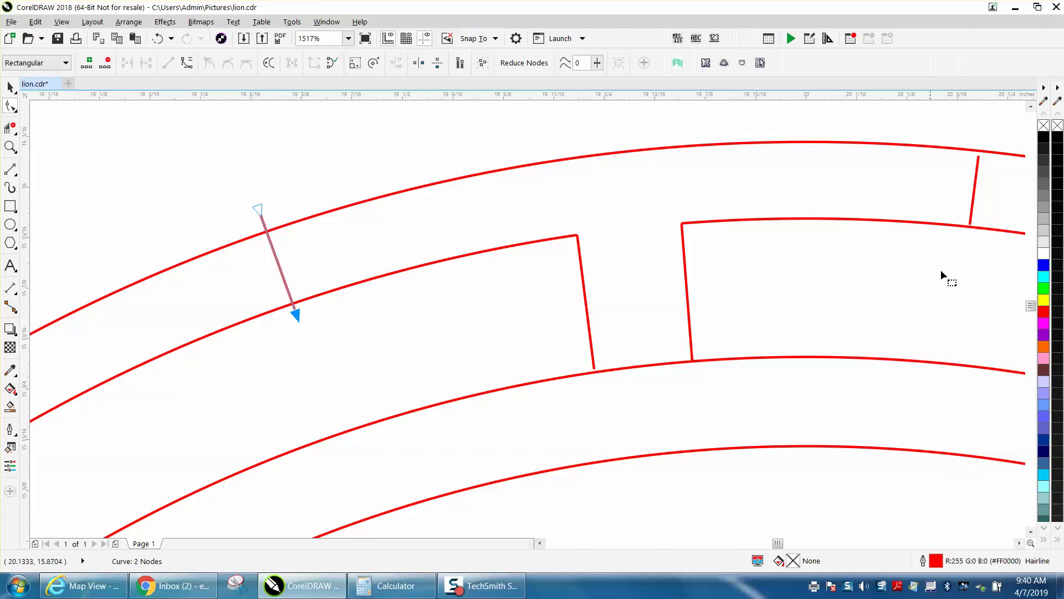
click(971, 227)
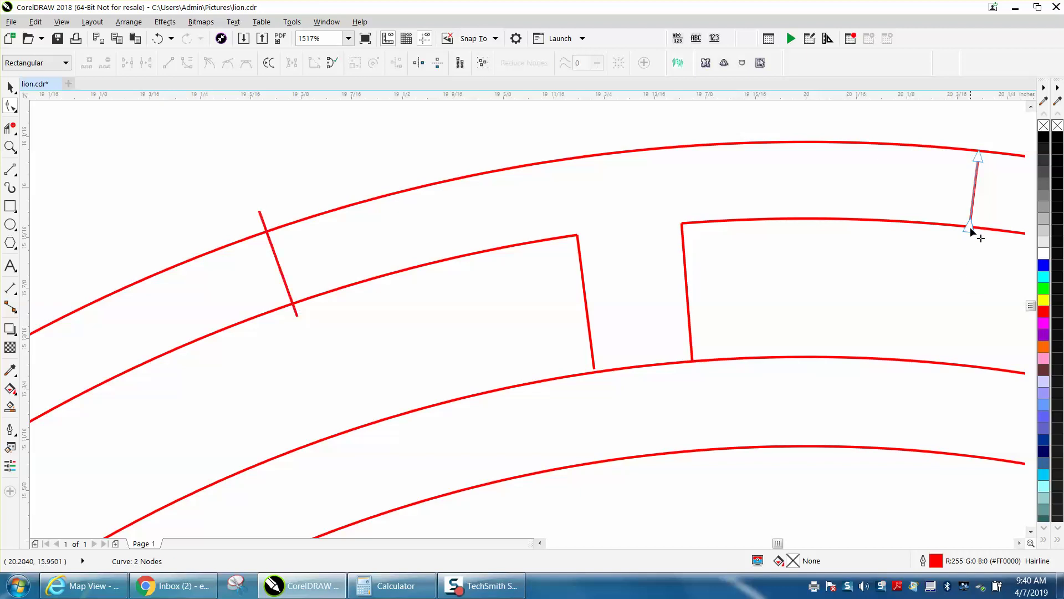
drag(970, 228, 969, 239)
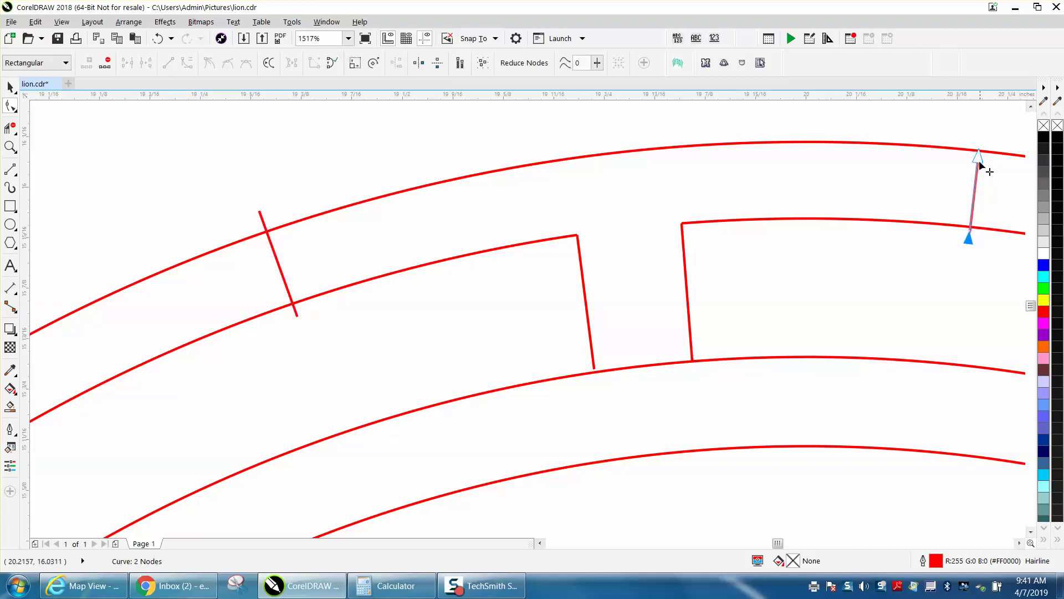
drag(978, 158, 980, 138)
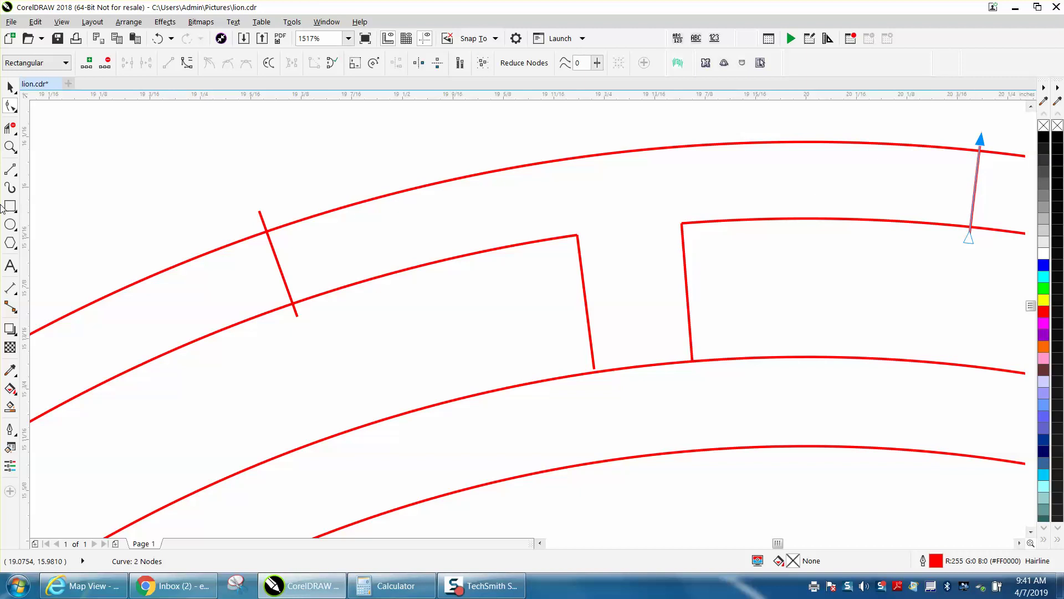
Lengthen the notch's left line onto the lower curve and Smart Fill the T-shaped segment.
click(10, 406)
click(635, 210)
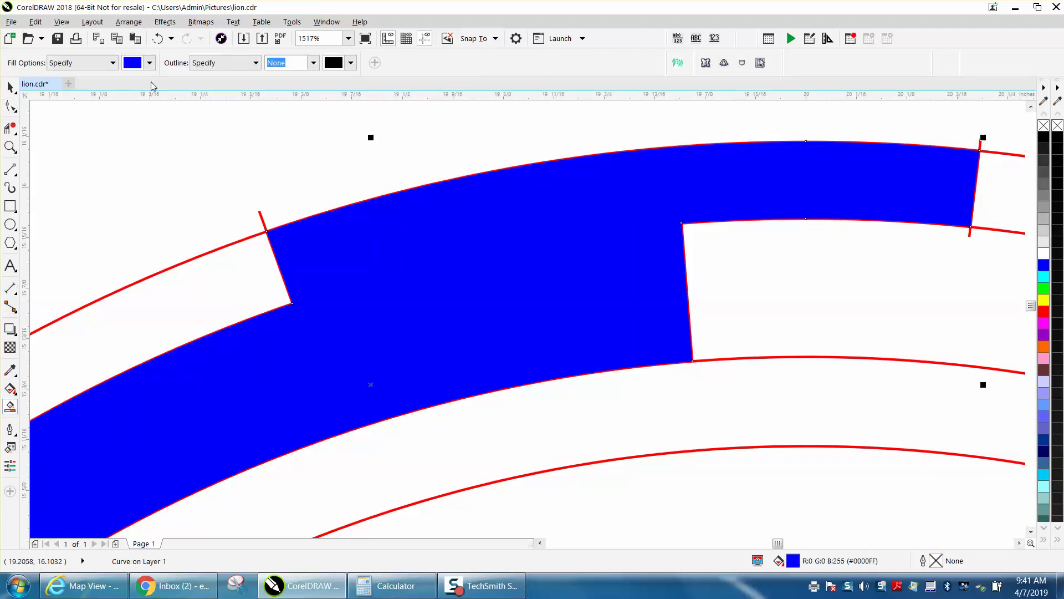
click(158, 38)
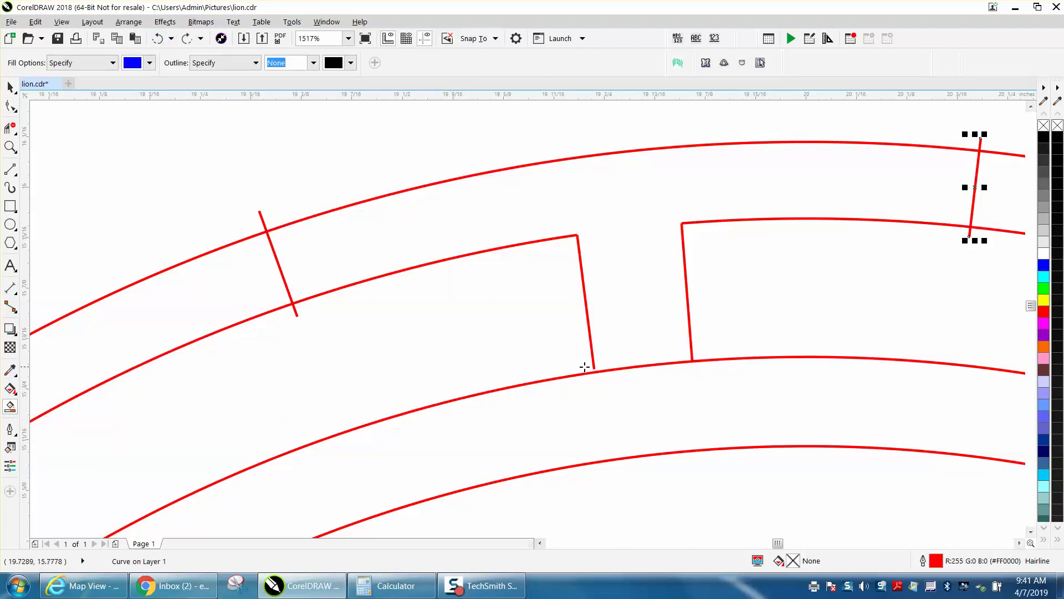
click(10, 105)
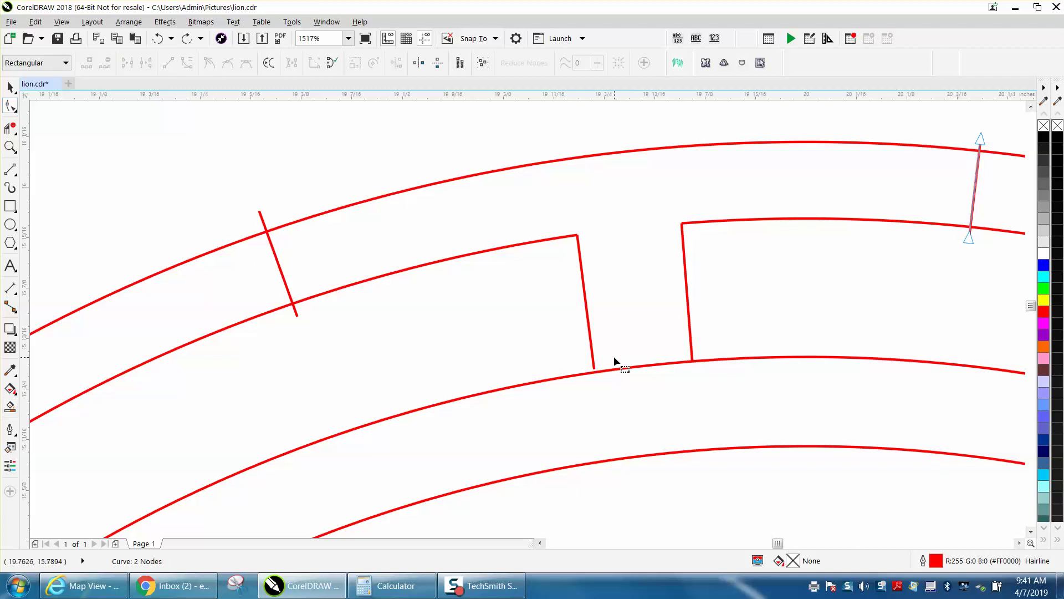
click(592, 363)
drag(594, 372, 603, 389)
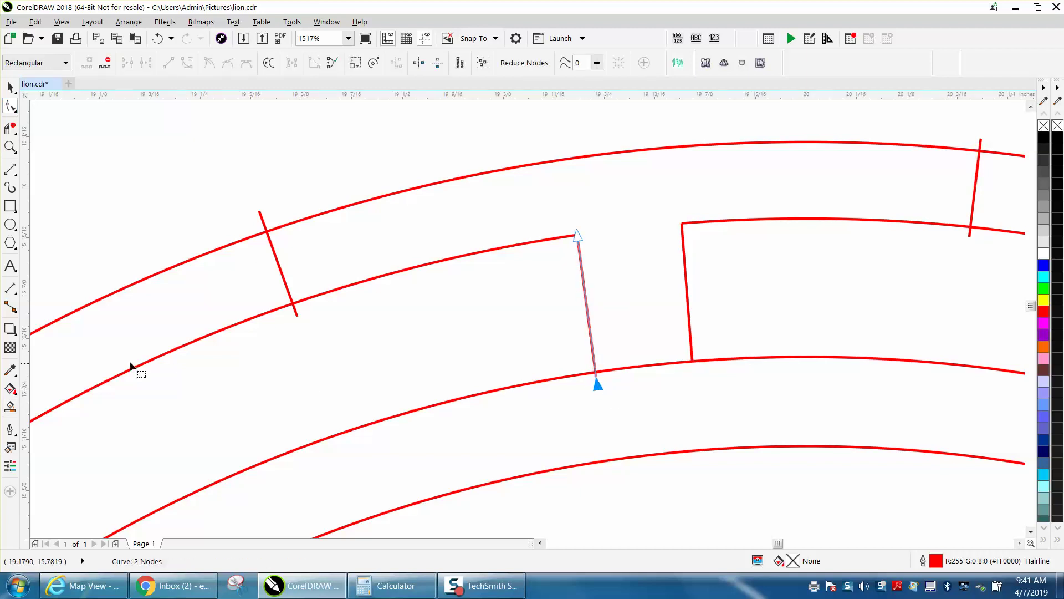
click(10, 406)
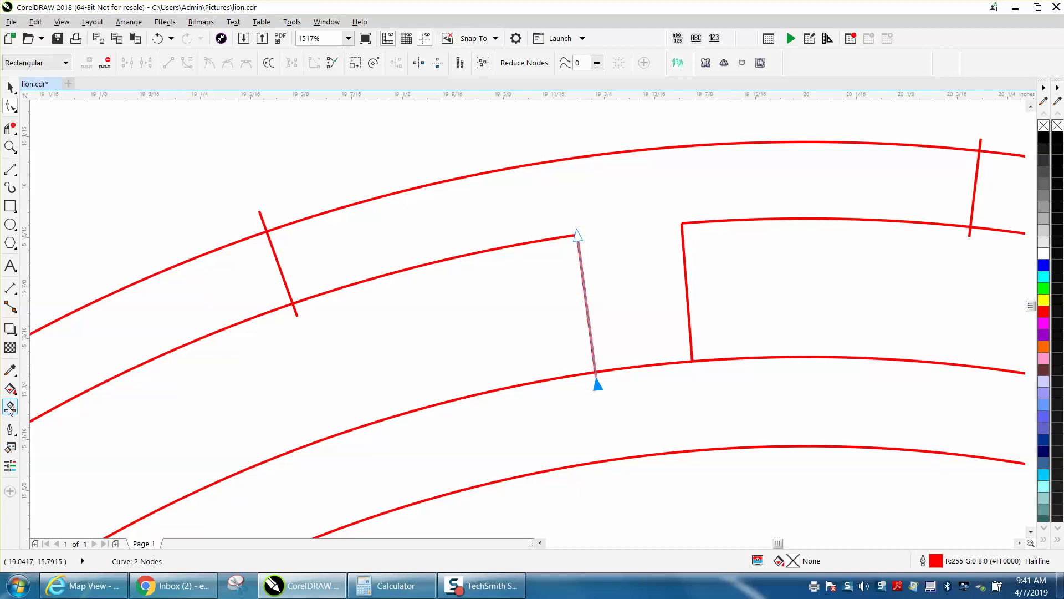
click(604, 204)
Delete the blue test fill and the red helper rectangle.
scroll(591, 200, down, 6)
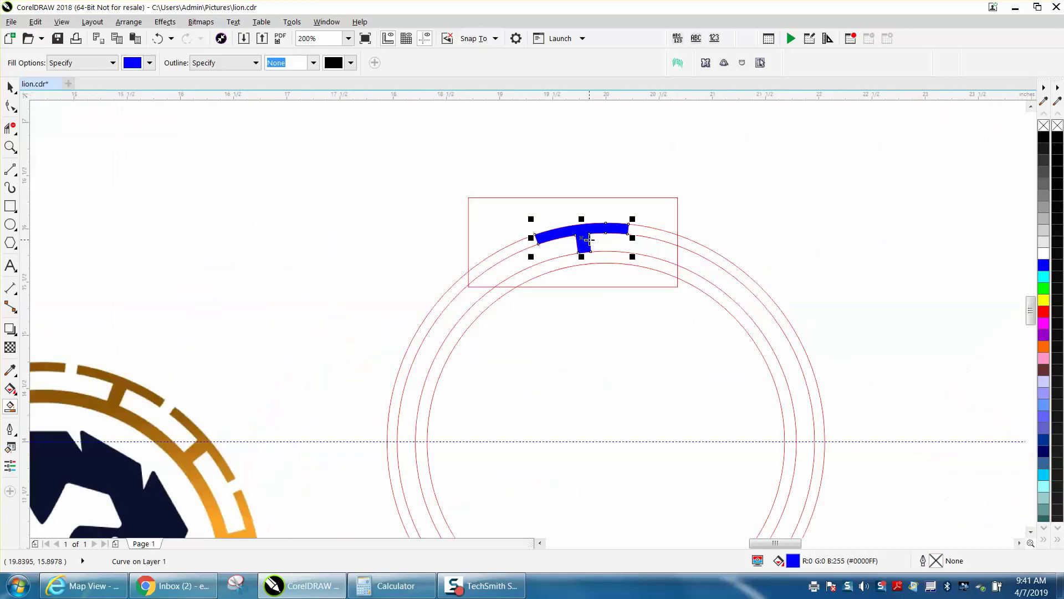
scroll(589, 240, down, 2)
key(Delete)
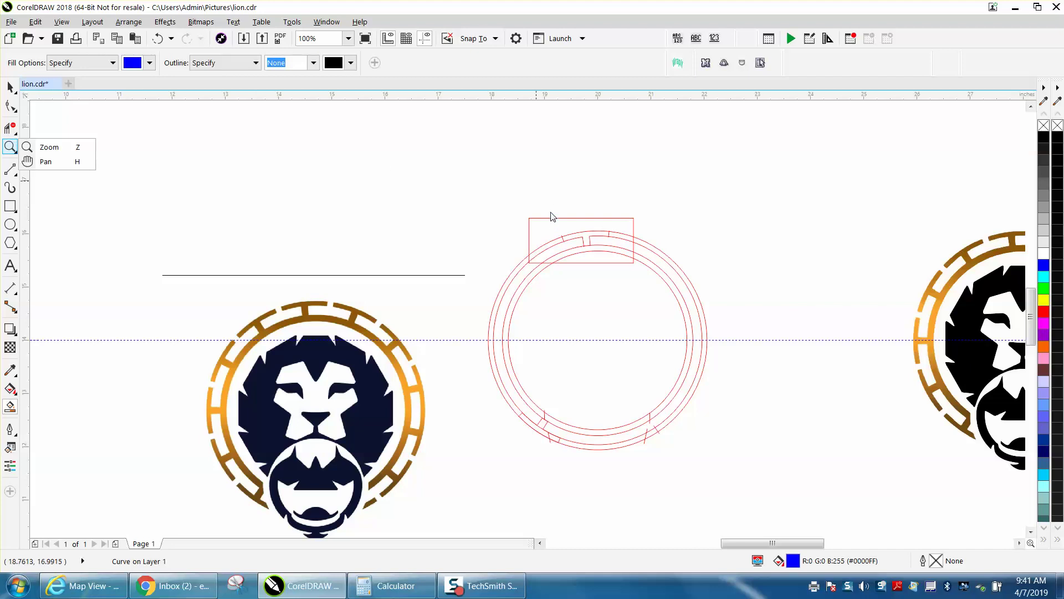
click(10, 87)
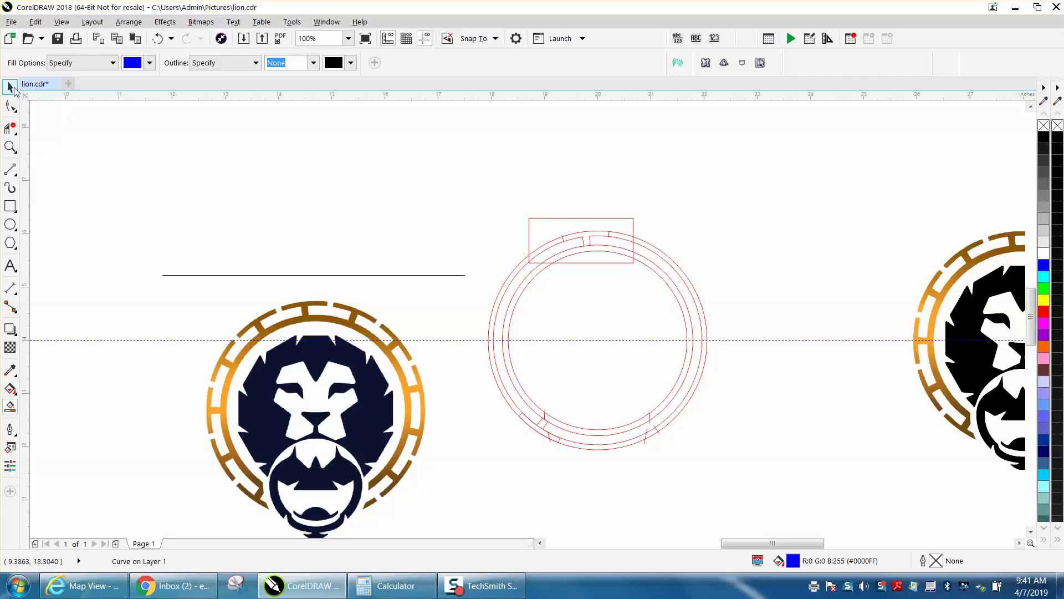
click(587, 219)
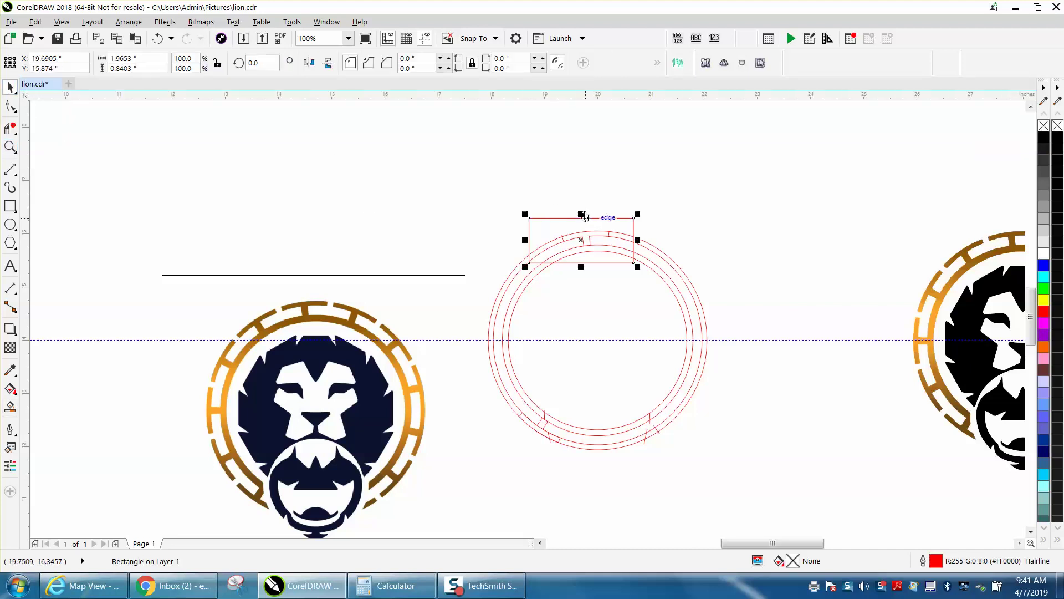
key(Delete)
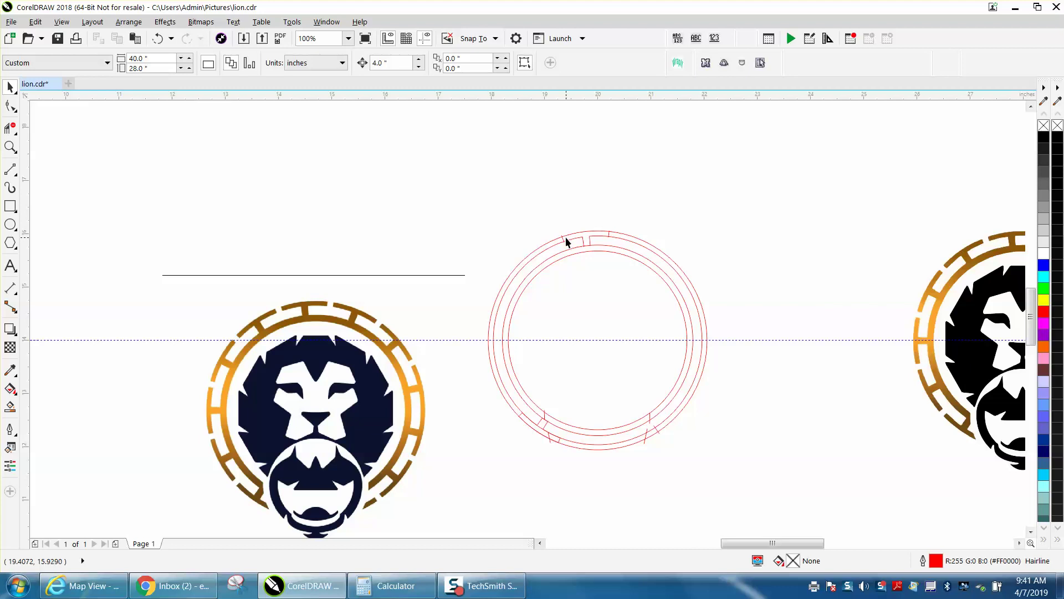
Delete the two short outer top dividers and trim the tiny overhang below the arc.
click(15, 151)
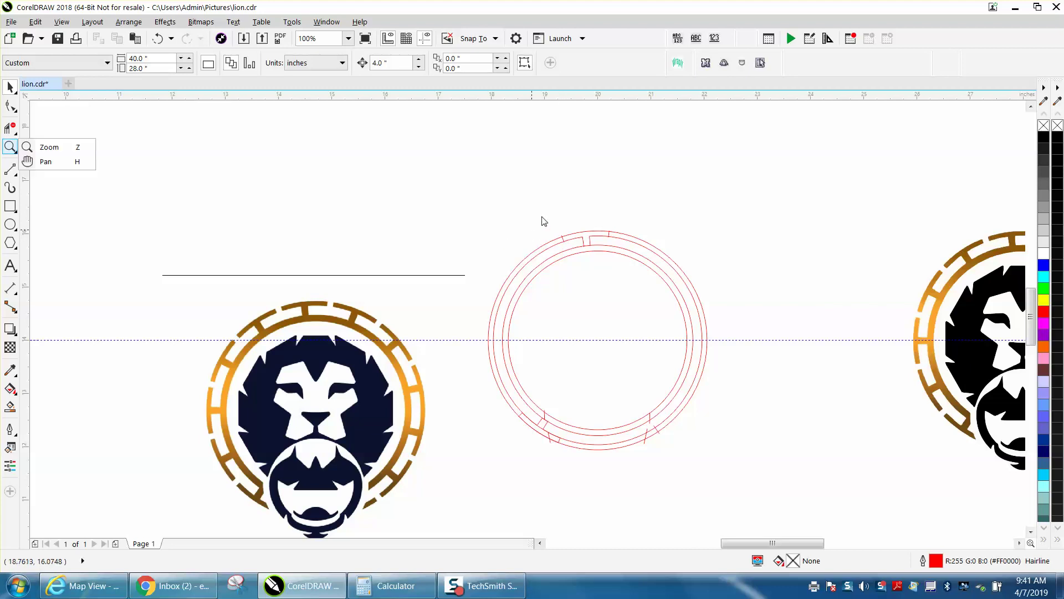
click(63, 146)
drag(557, 221, 701, 294)
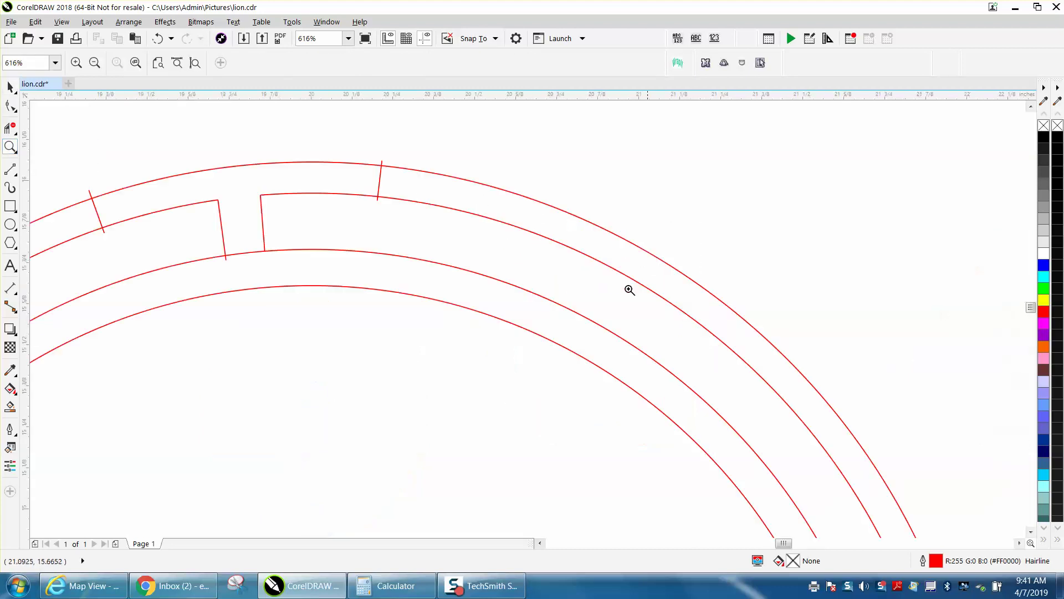
click(9, 87)
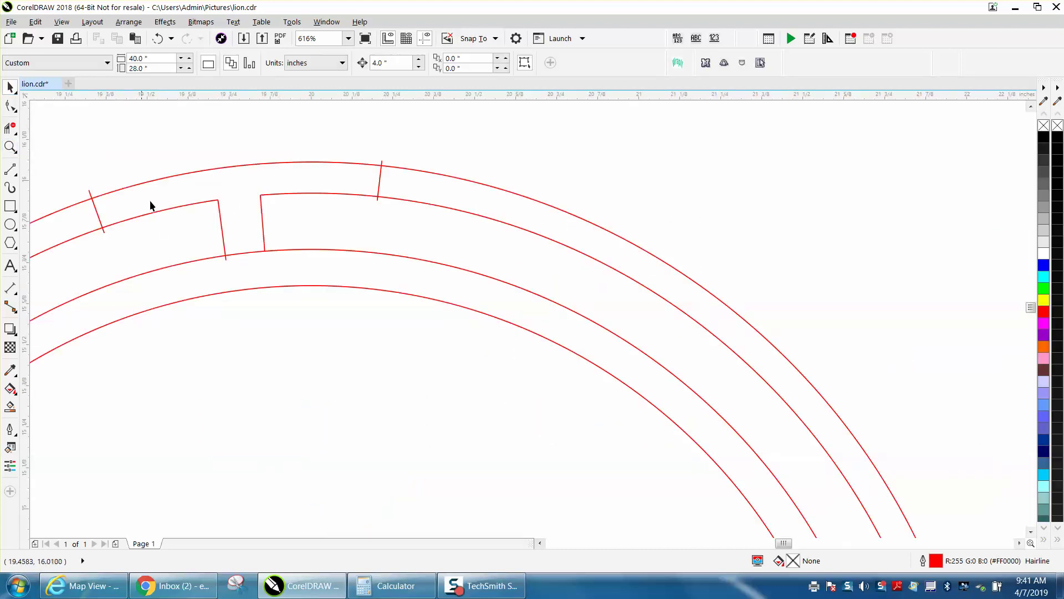
click(96, 211)
key(Delete)
click(382, 183)
key(Delete)
click(10, 128)
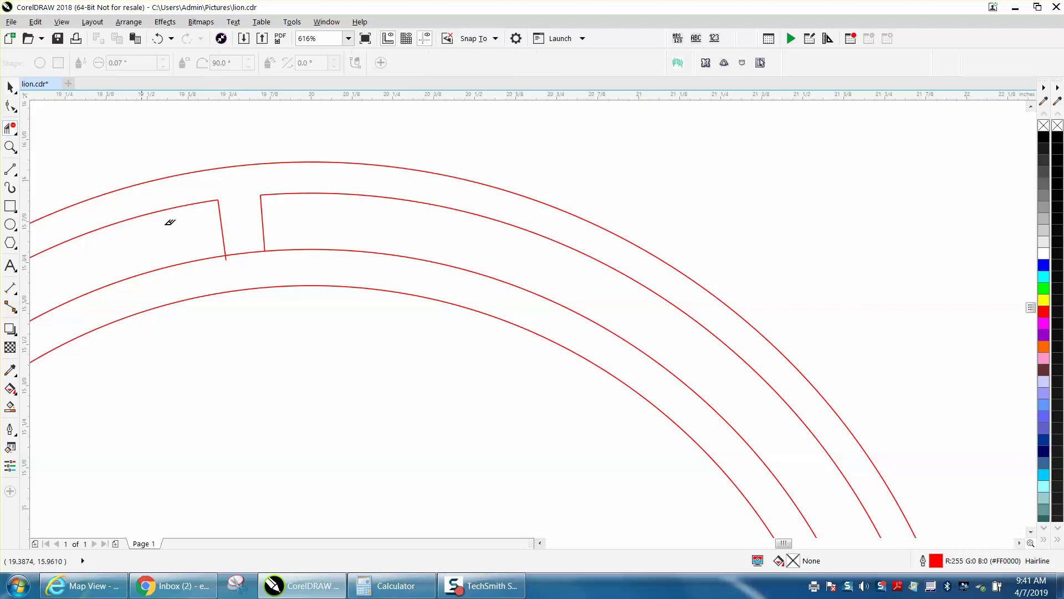
click(226, 256)
scroll(291, 242, down, 5)
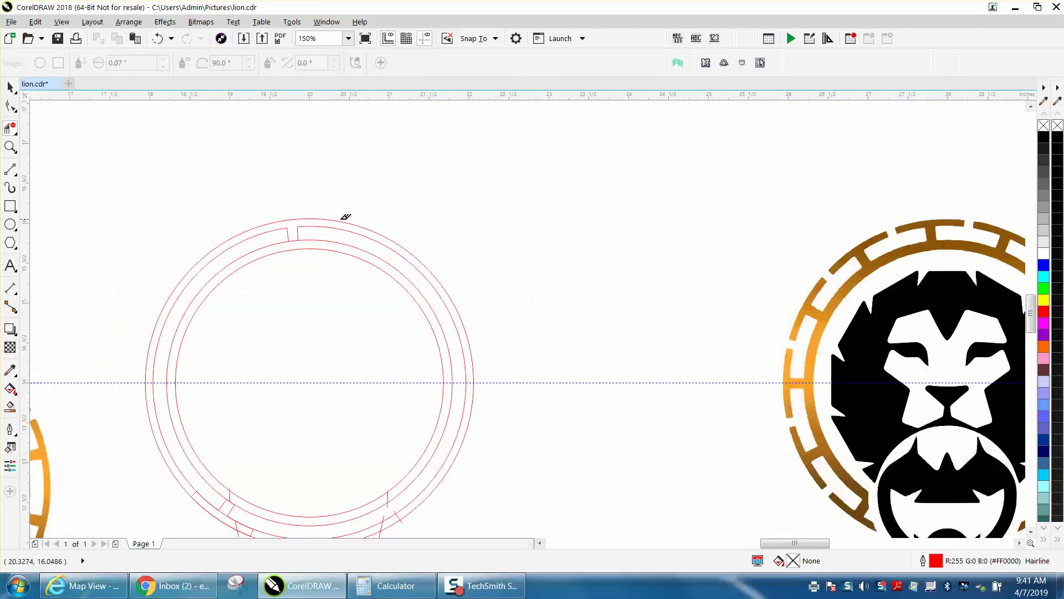
Fill the new segment piece black and nudge it down onto the red ring.
click(10, 87)
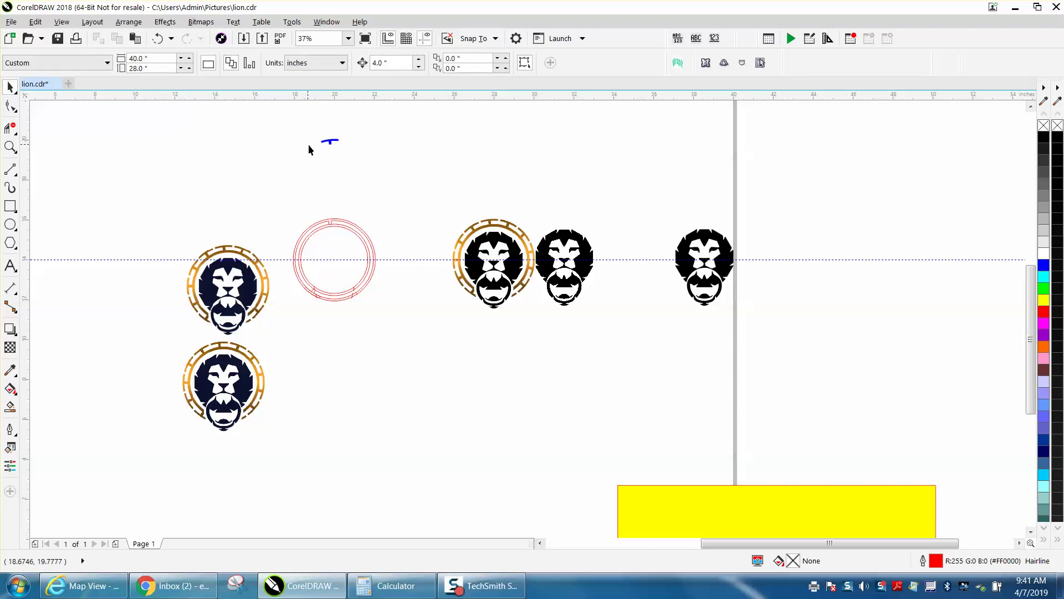
click(329, 142)
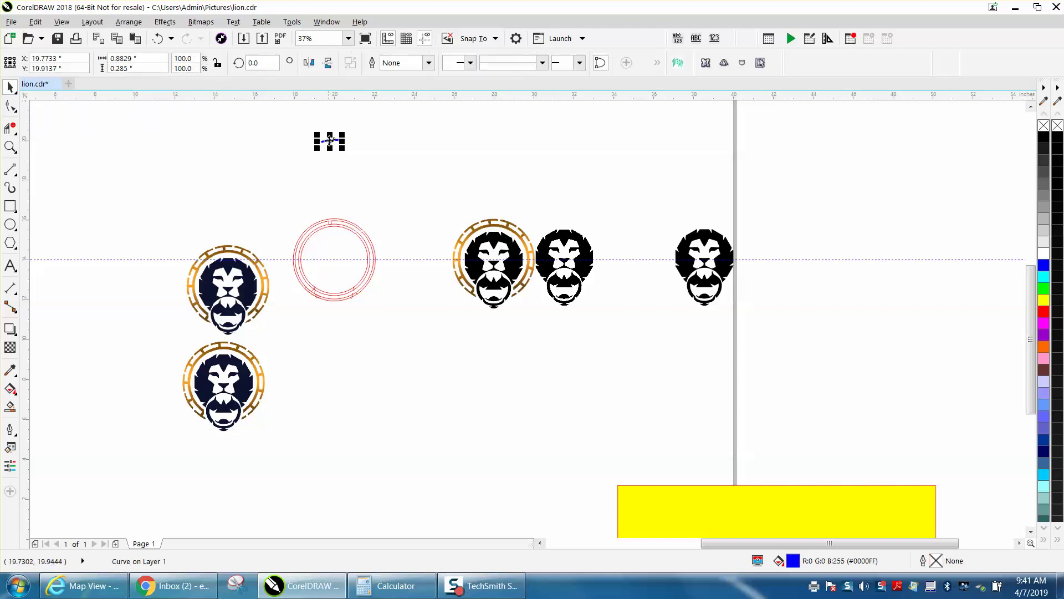
click(1044, 138)
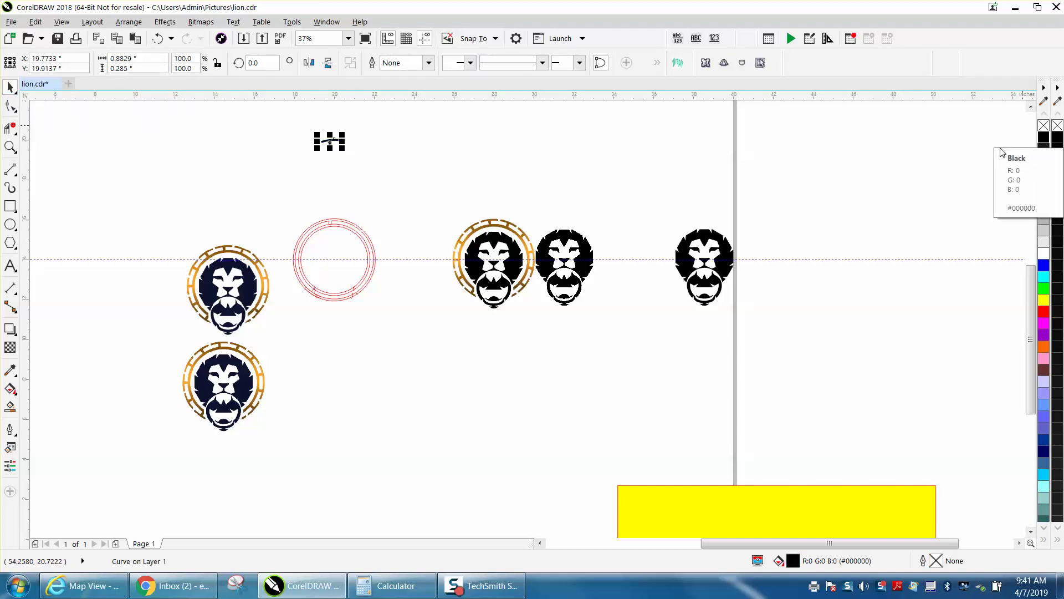
key(Down)
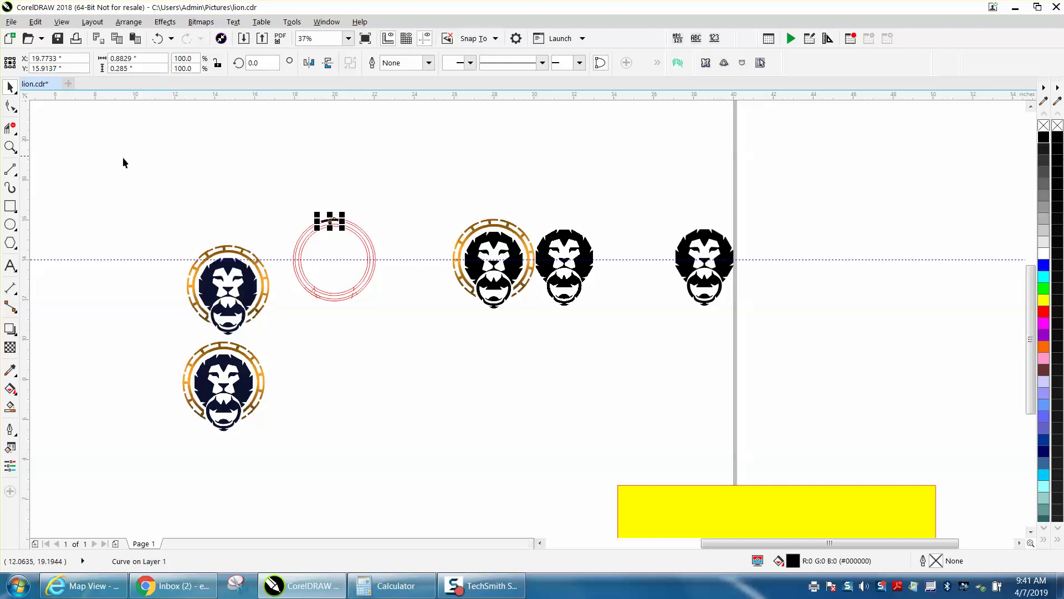
Move the gold lion logo group left back over the red ring.
click(10, 147)
drag(261, 188, 680, 356)
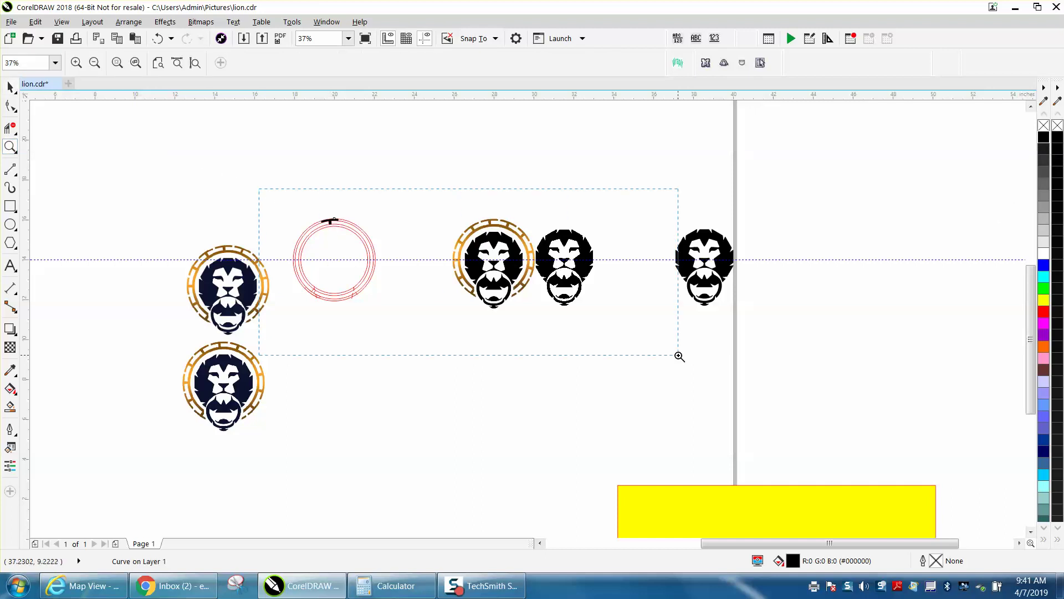
click(10, 87)
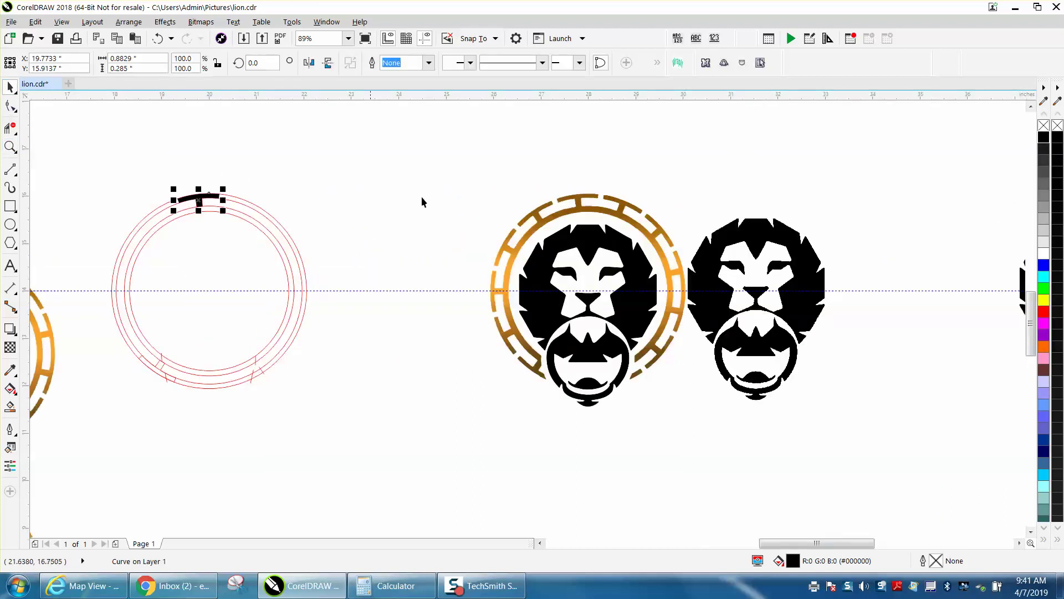
click(571, 250)
key(shift+Left)
key(shift+Left)
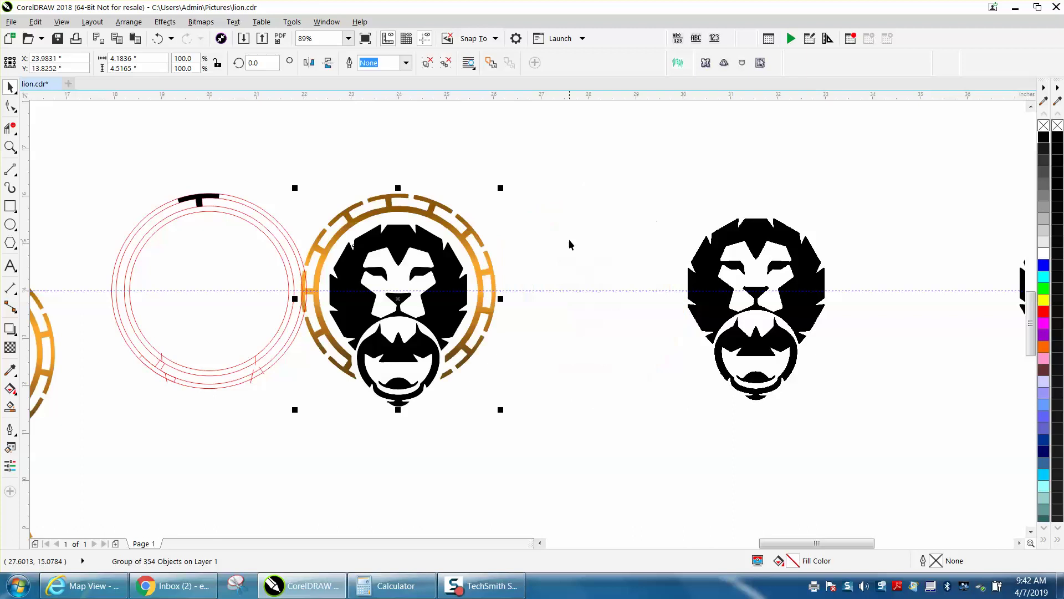
click(10, 147)
drag(154, 170, 561, 440)
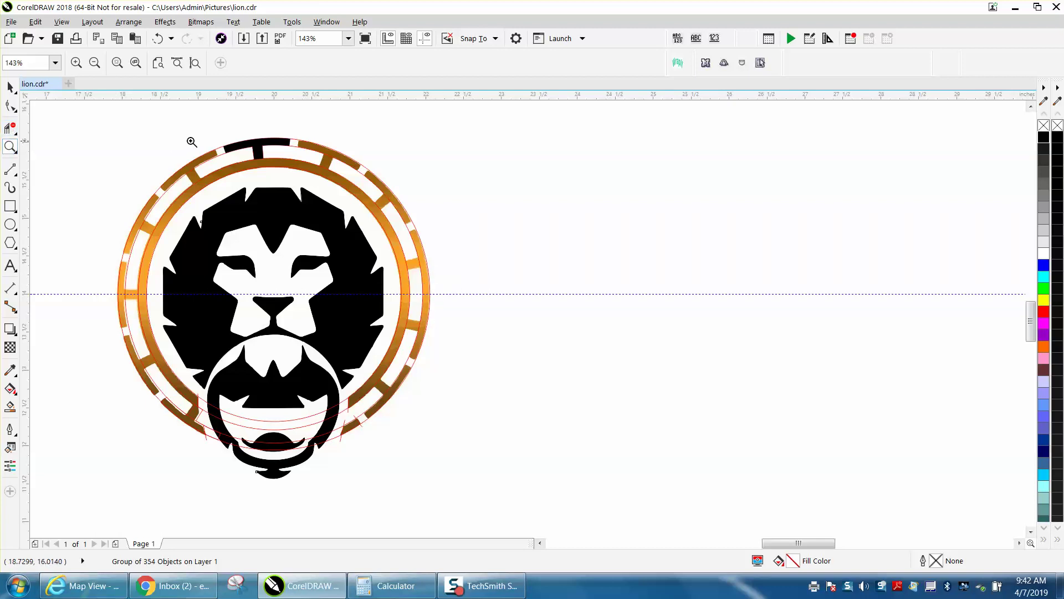
Drag a vertical guideline from the left ruler to X 20 inches.
drag(205, 126, 409, 223)
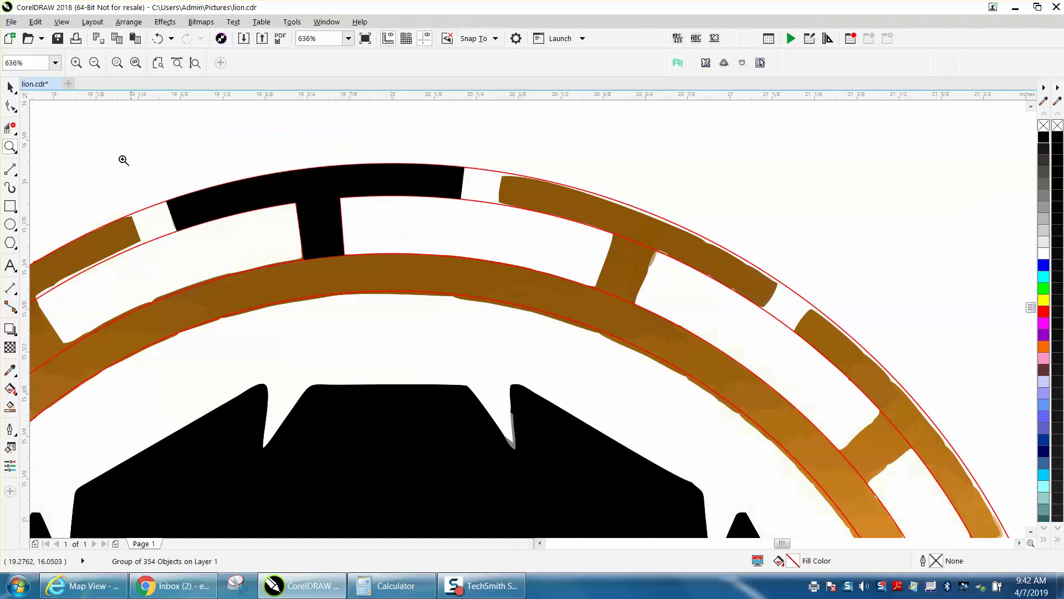
click(10, 87)
scroll(527, 244, down, 3)
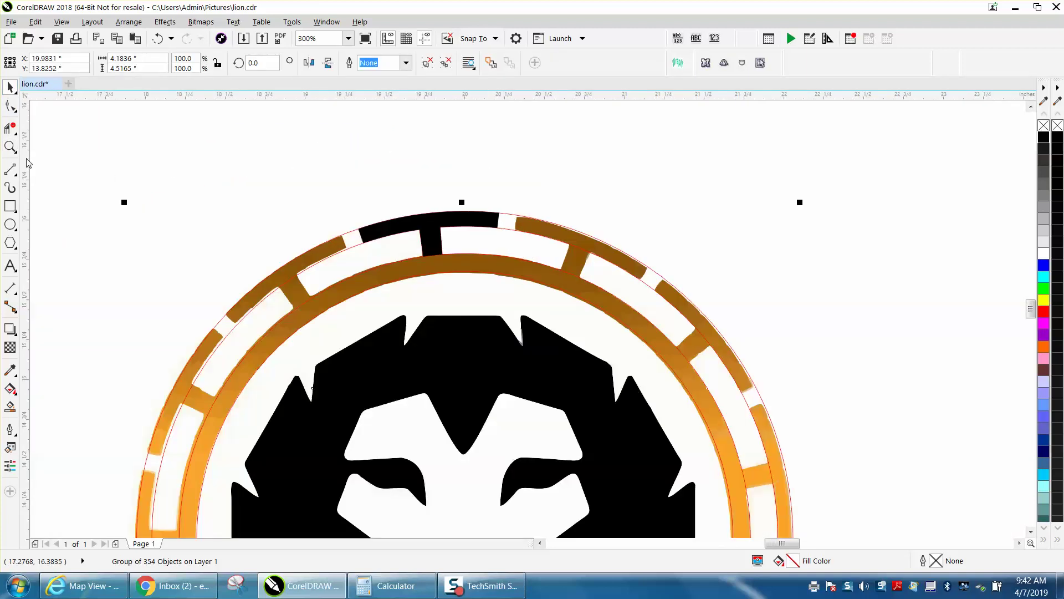
drag(27, 162, 186, 168)
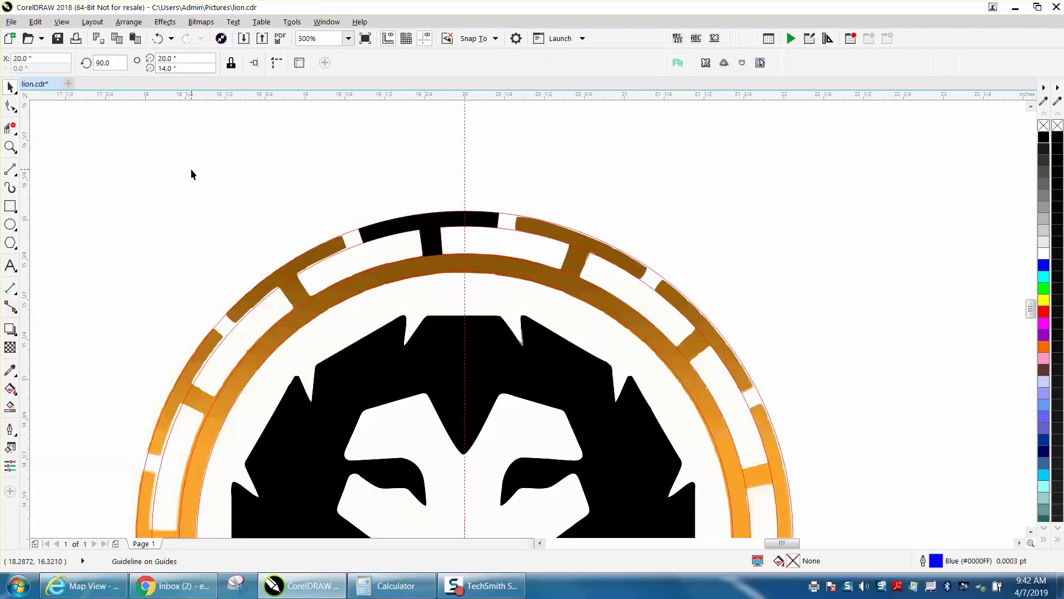
scroll(191, 171, down, 2)
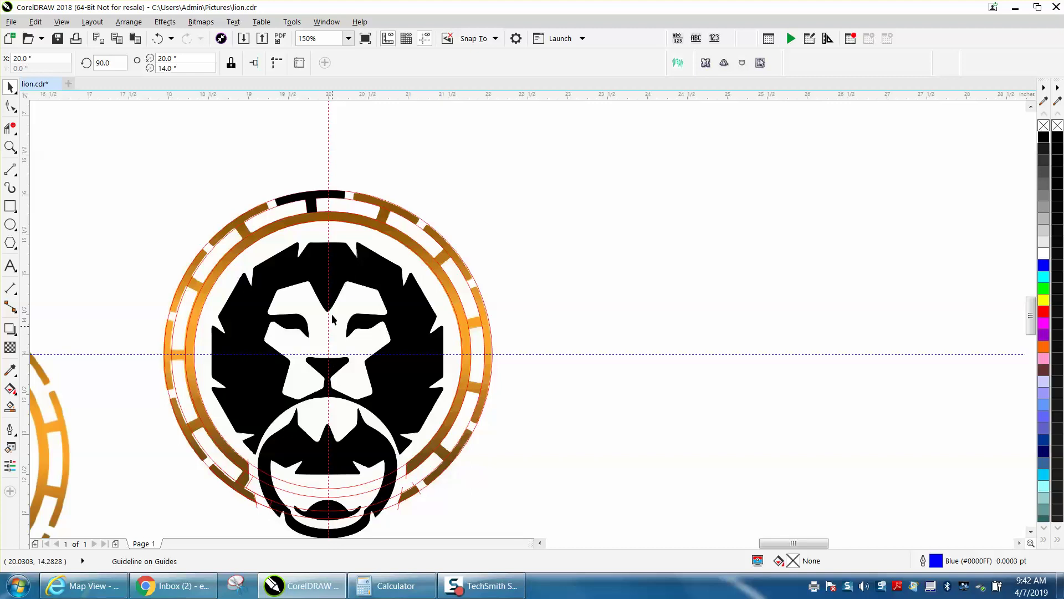
Move the black top segment's rotation centre to the ring's centre.
click(311, 204)
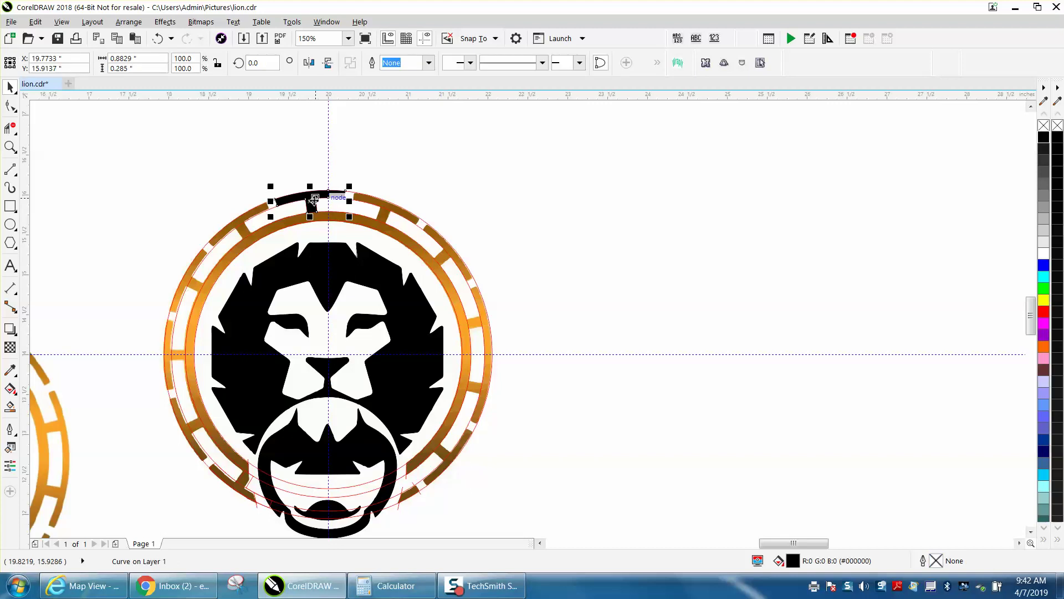
click(312, 203)
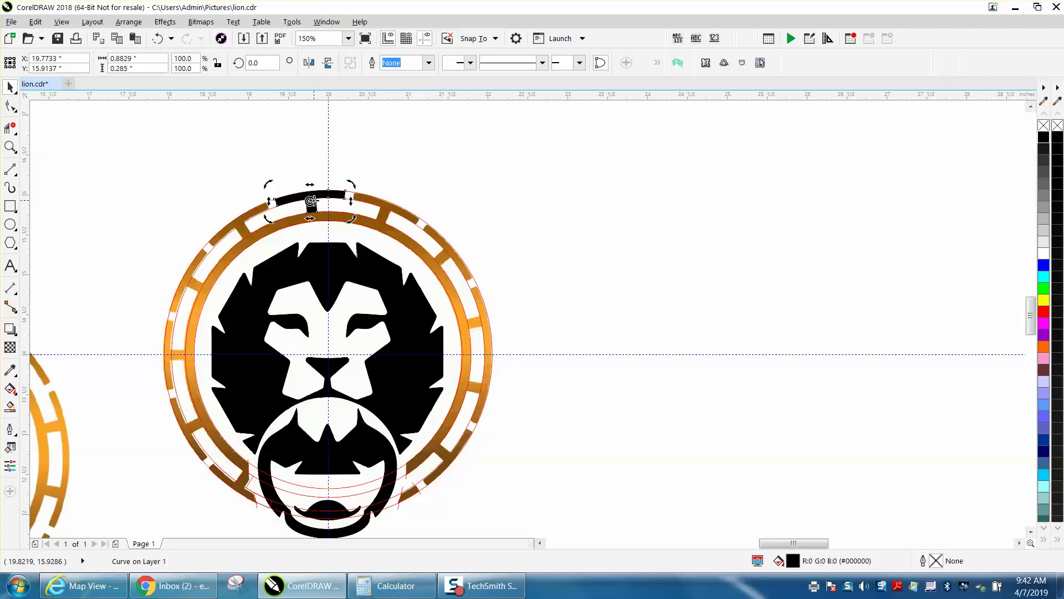
mouse_move(310, 201)
mouse_down()
mouse_move(337, 327)
mouse_move(327, 355)
mouse_up()
Rotate a copy of the black arc around the ring by 28°.
click(10, 146)
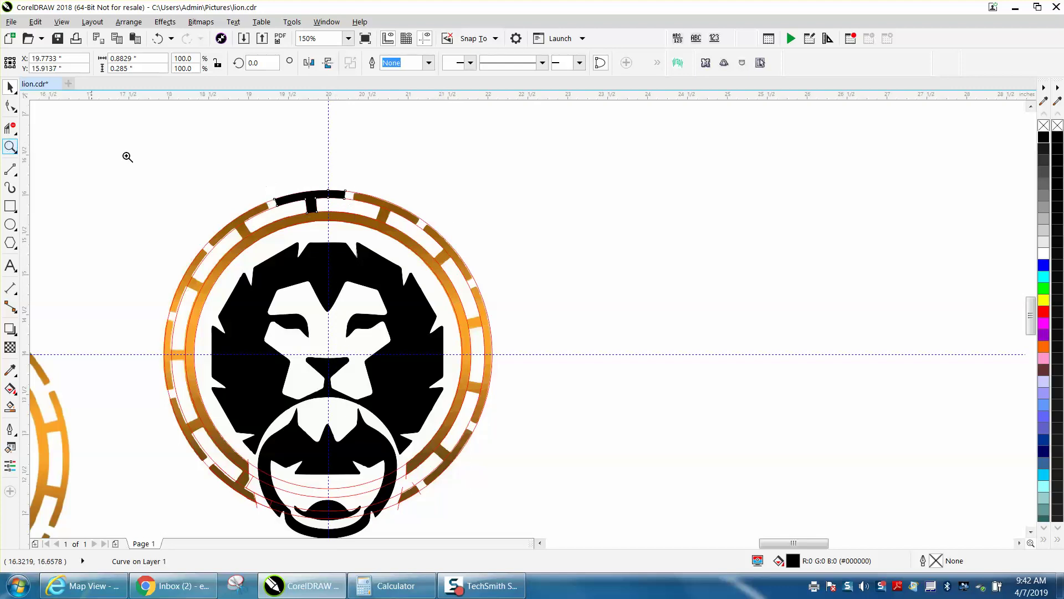
drag(155, 166, 521, 319)
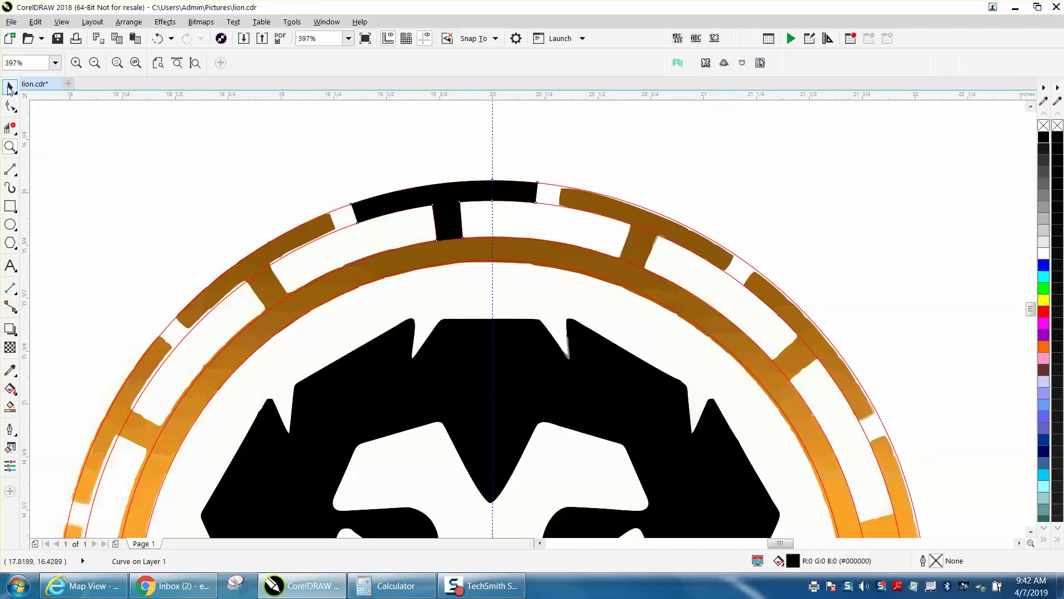
click(9, 88)
click(482, 194)
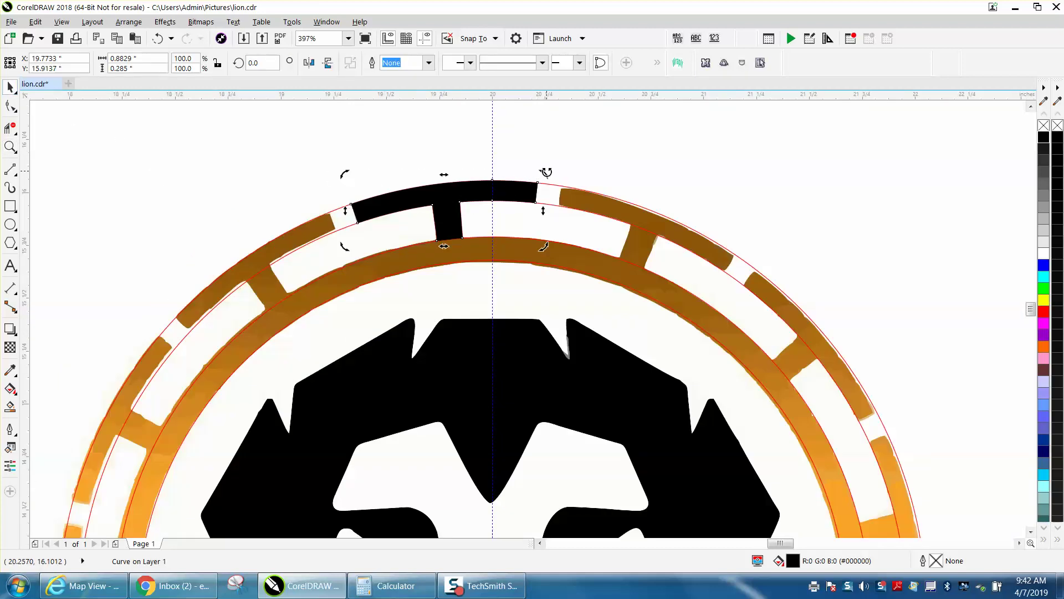
drag(546, 173, 313, 172)
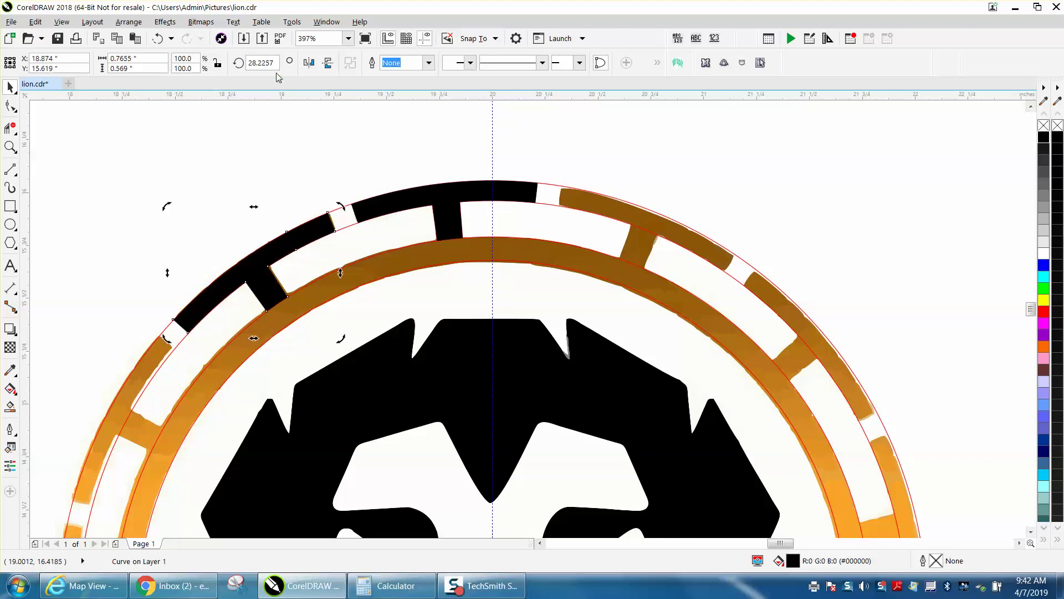
drag(276, 64, 231, 65)
text(28)
key(Return)
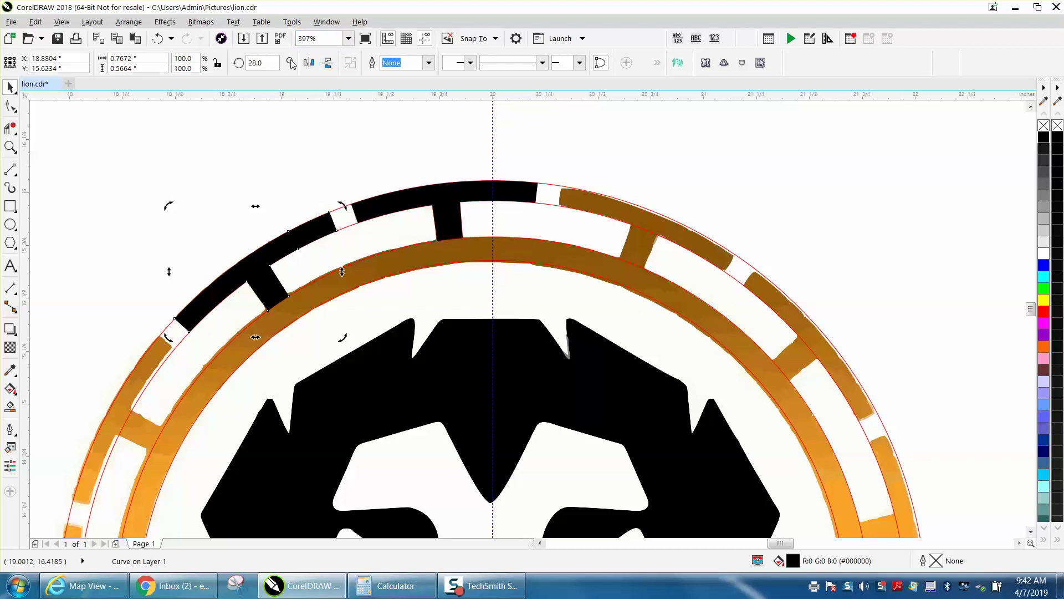
Set the angle to 56° and repeat rotated copies with Ctrl+R around the ring's left side.
key(BackSpace)
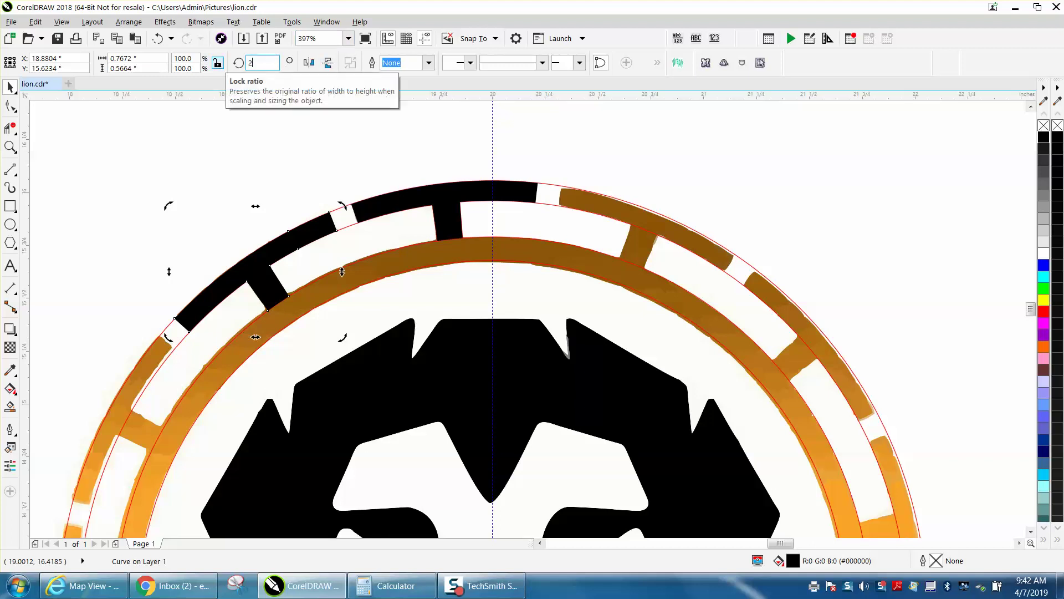
text(56)
key(Return)
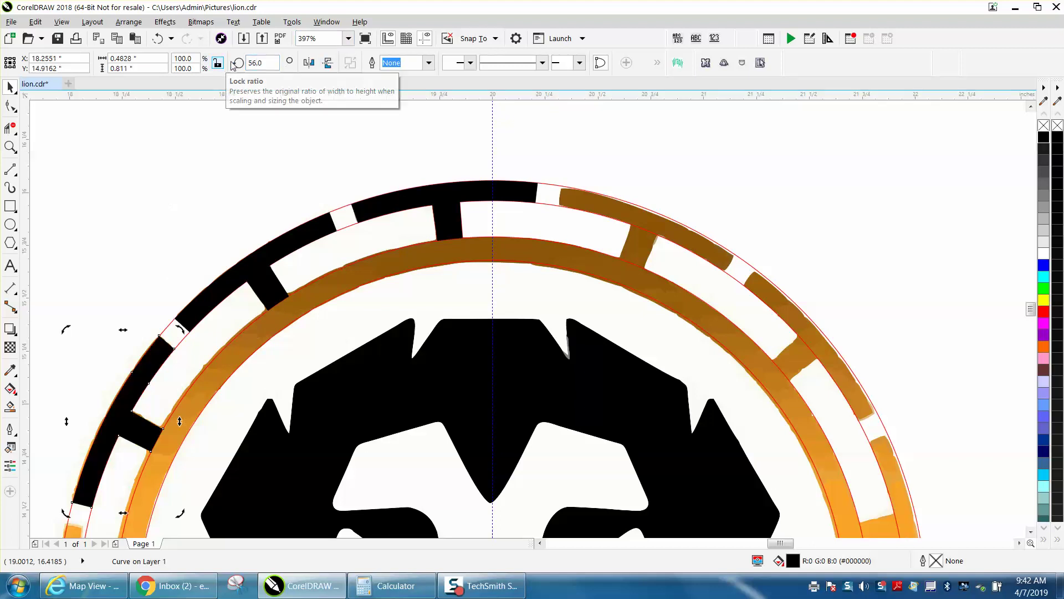
key(ctrl+r)
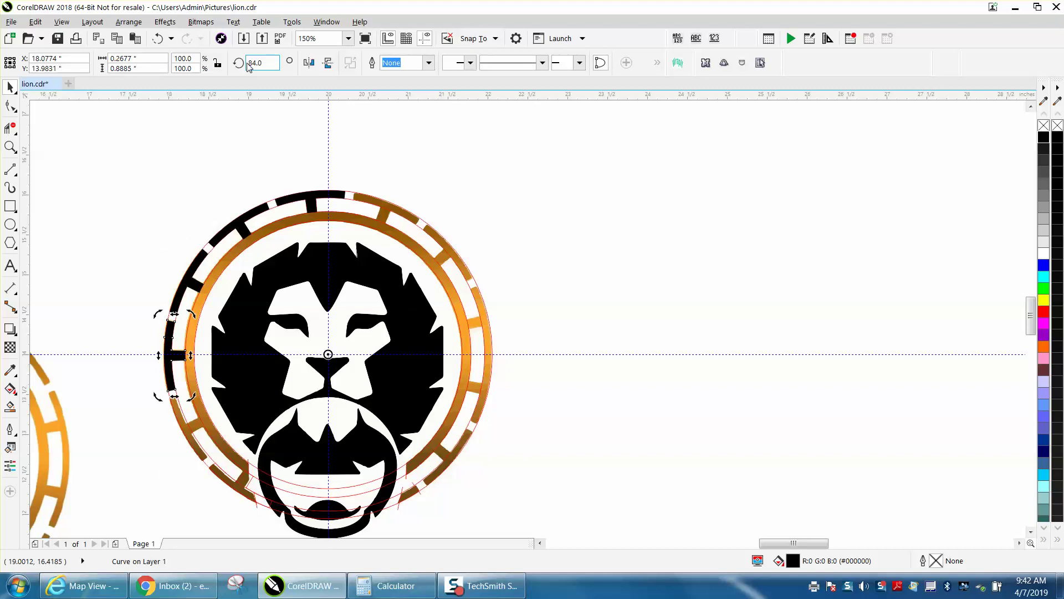
key(ctrl+r)
key(ctrl+r)
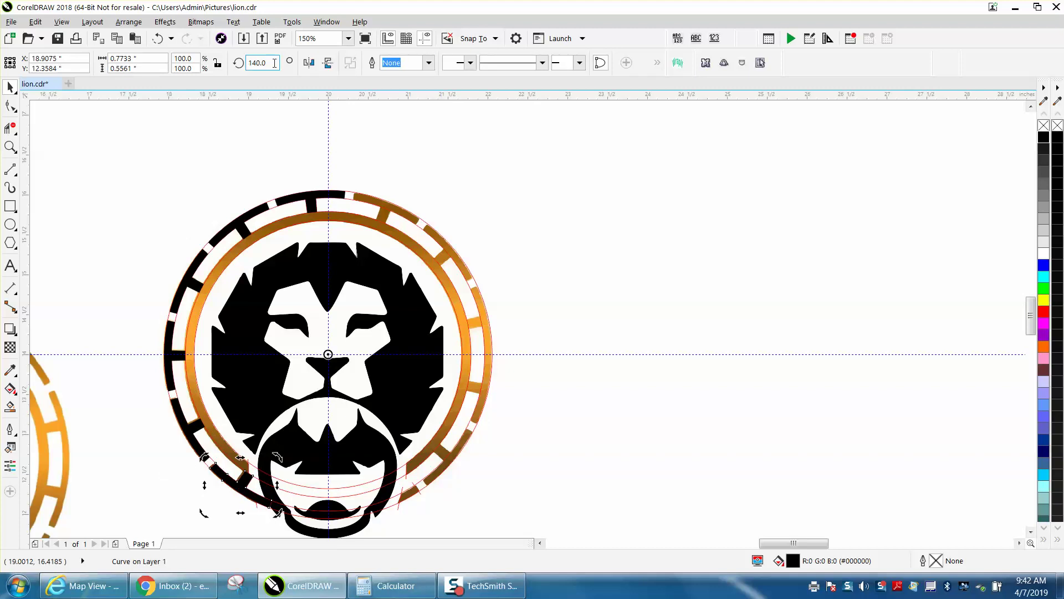
key(z)
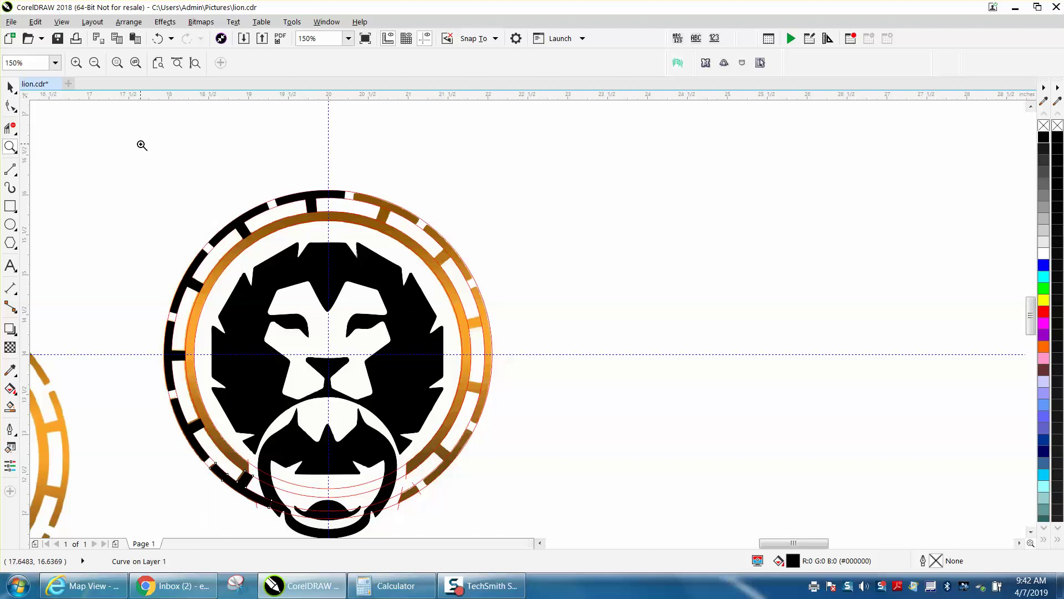
drag(226, 163, 433, 254)
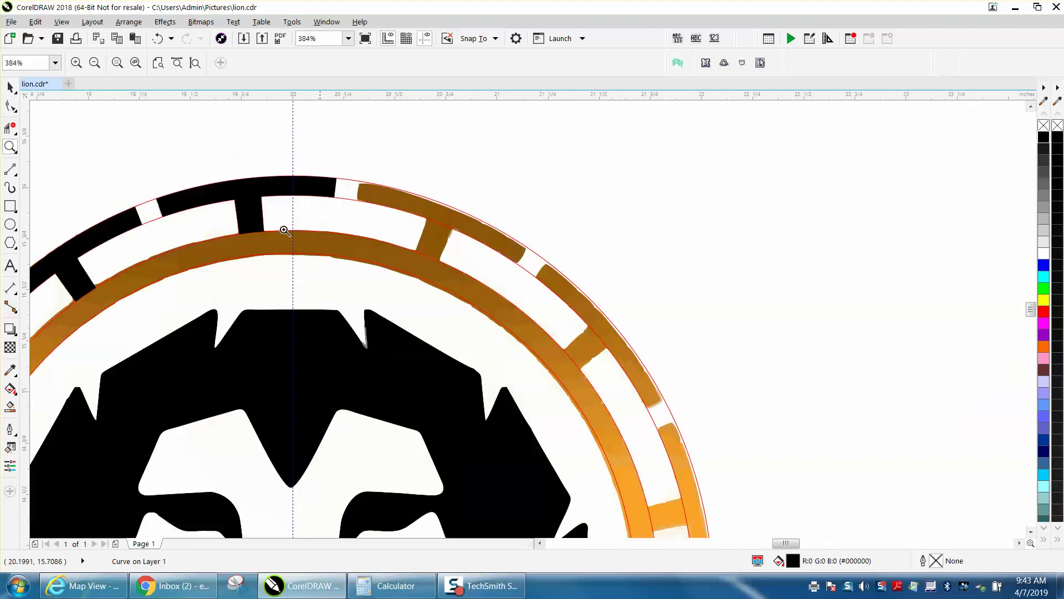
Try rotating the top black arc to 332° (360-28), then undo it.
key(space)
click(274, 188)
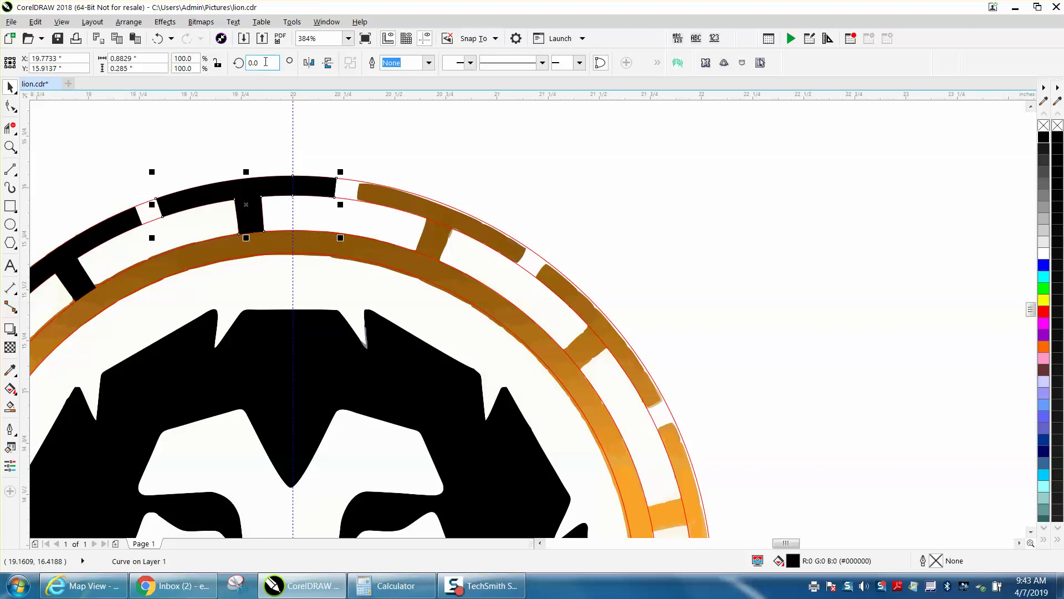
drag(266, 62, 233, 64)
text(360)
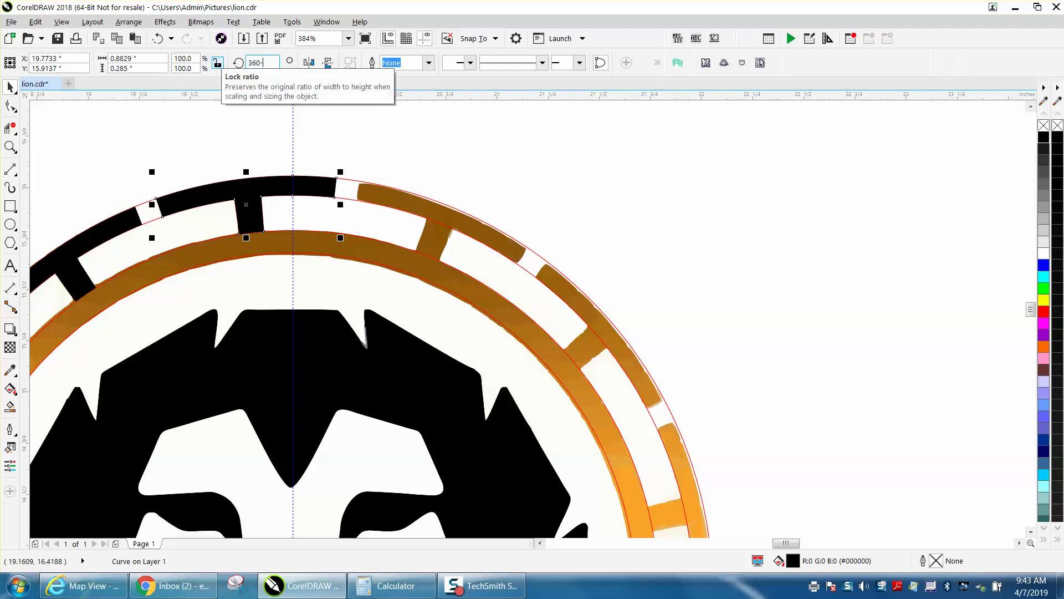
text(-28)
key(Return)
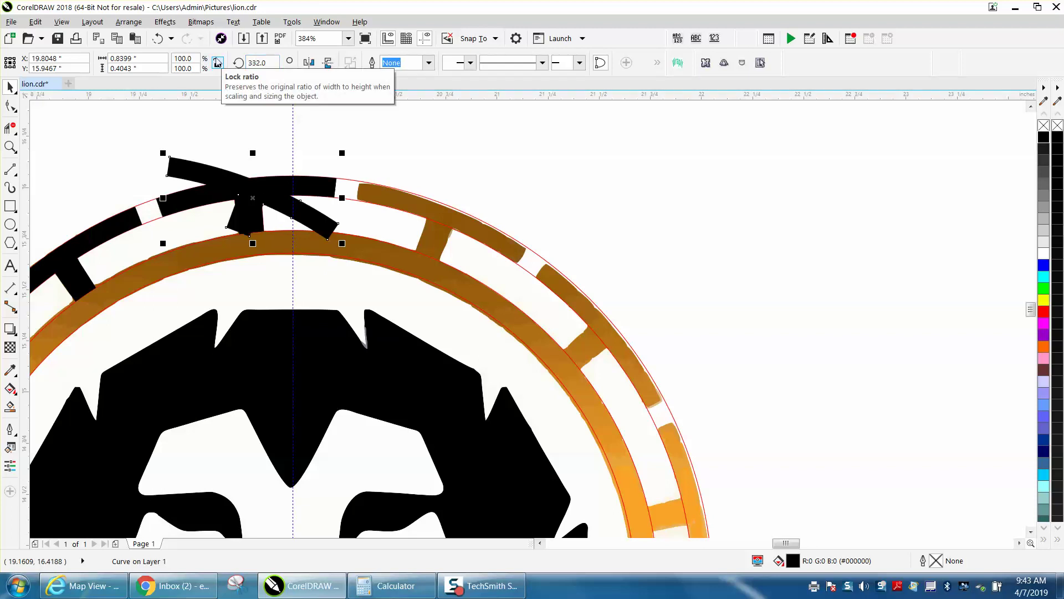
click(159, 39)
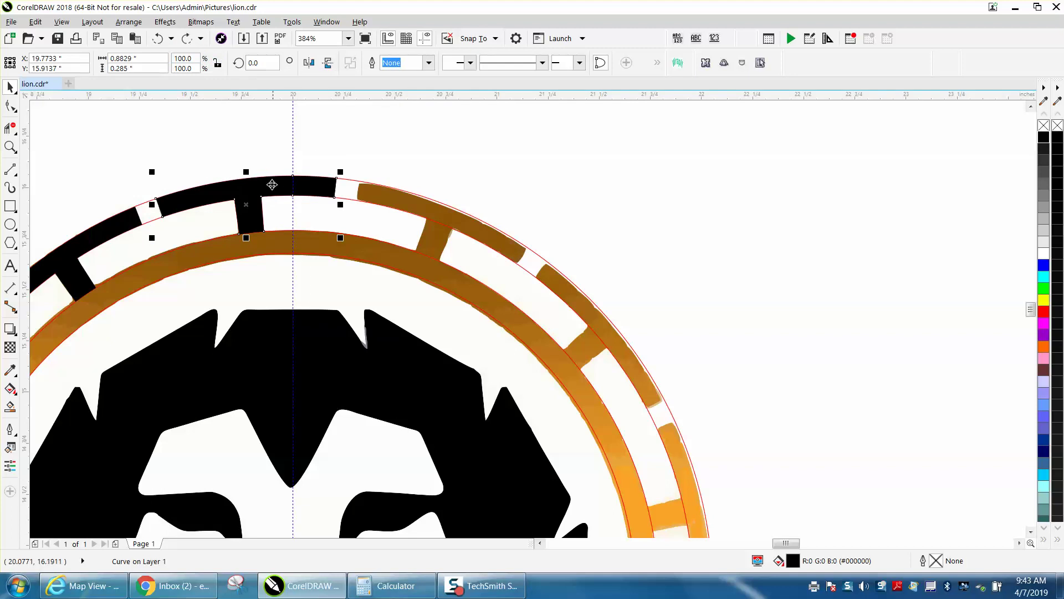
Move the black arc's rotation pivot onto the guide intersection at the lion's centre.
click(248, 204)
scroll(247, 204, down, 4)
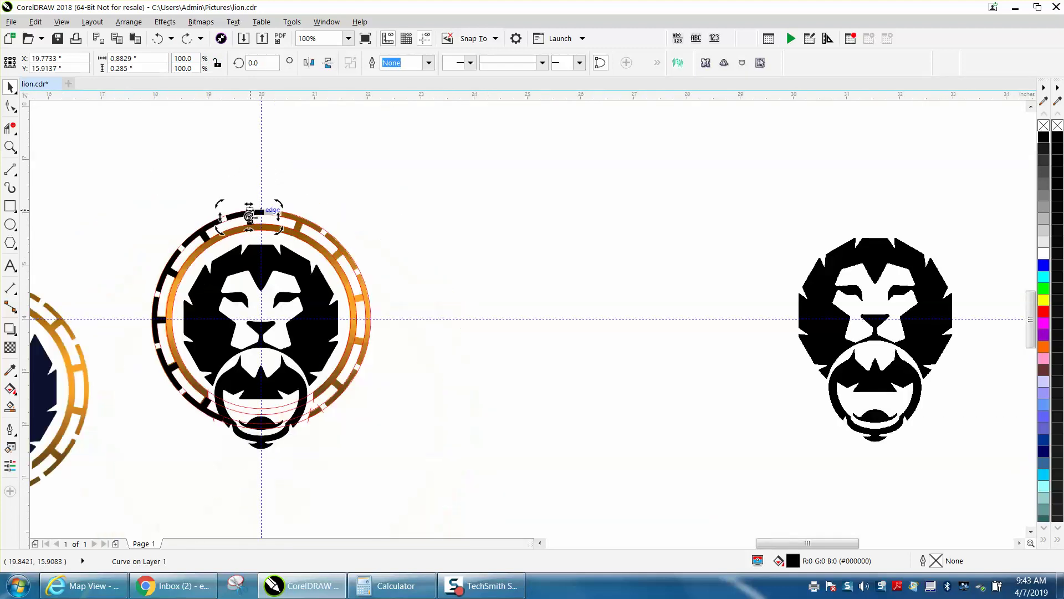
drag(260, 309, 261, 319)
Rotate copies of the top black segment to 332°, 304° and 276° around the ring.
click(10, 146)
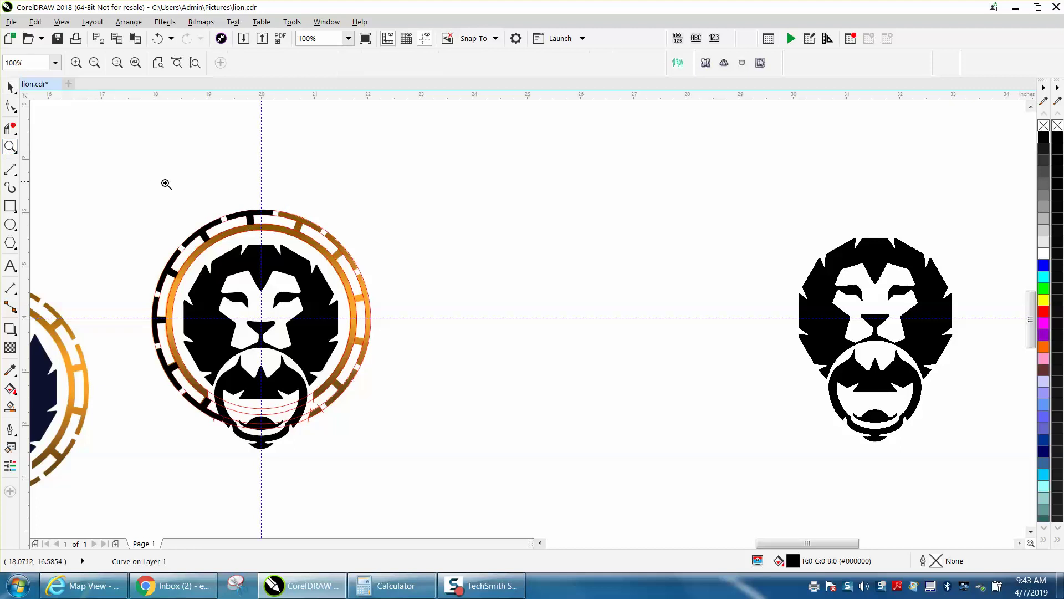
drag(173, 201, 398, 337)
click(10, 87)
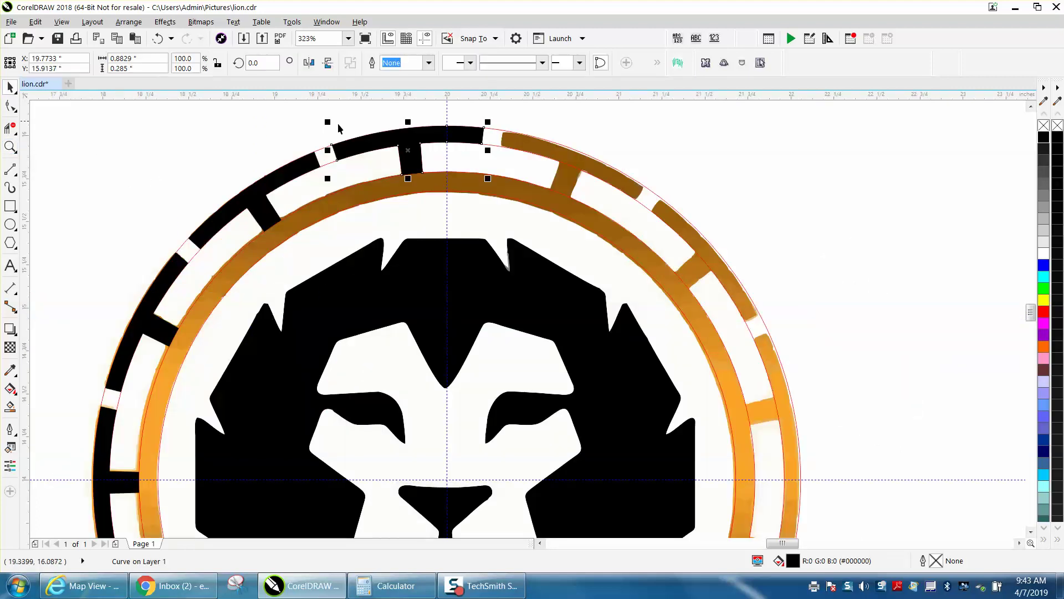
click(410, 152)
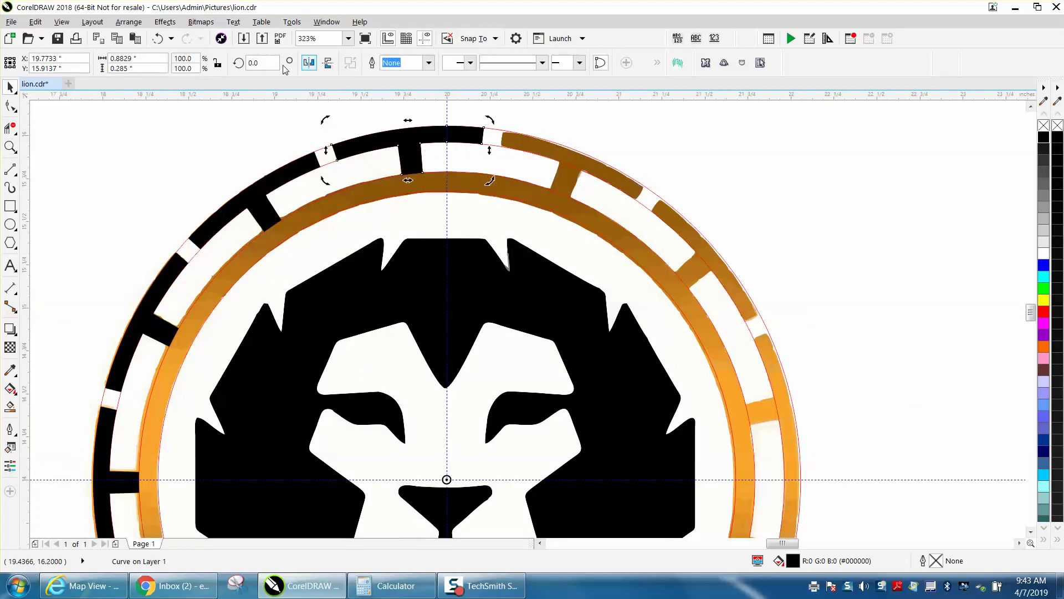
click(262, 62)
text(36)
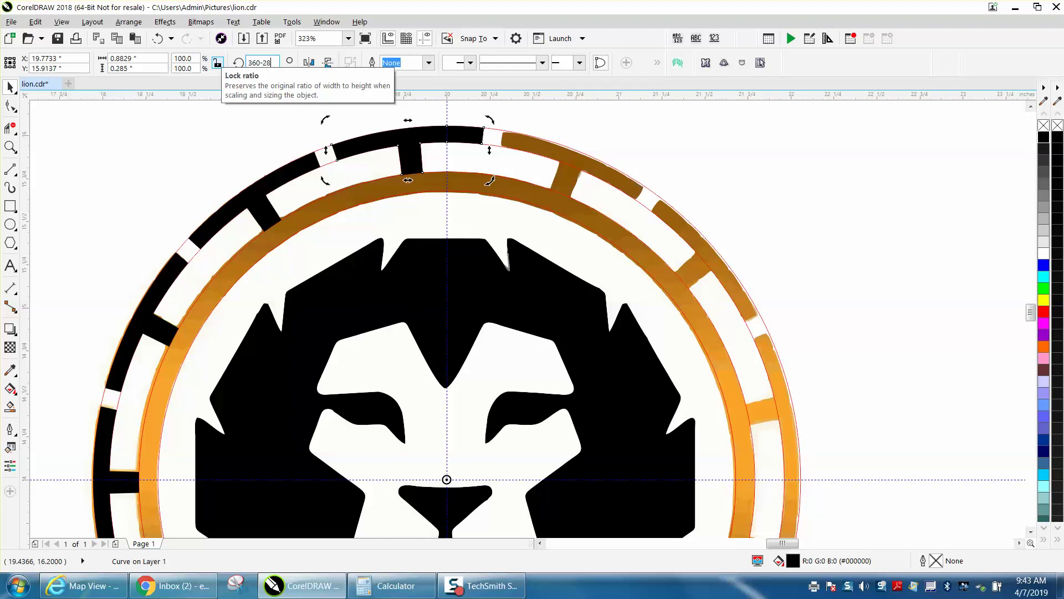
text(0-28)
key(Return)
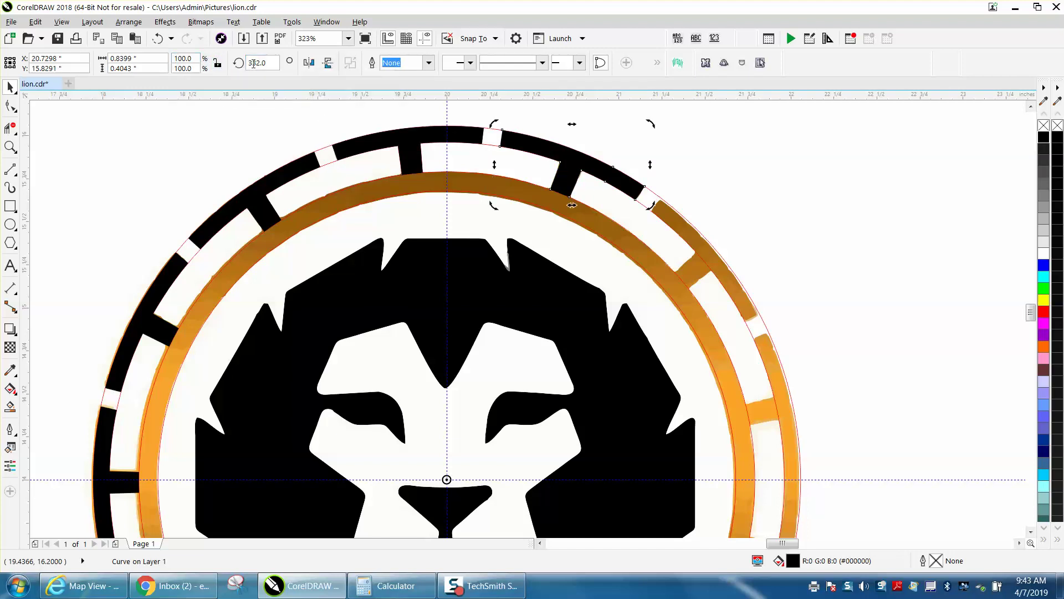
click(270, 62)
text(-)
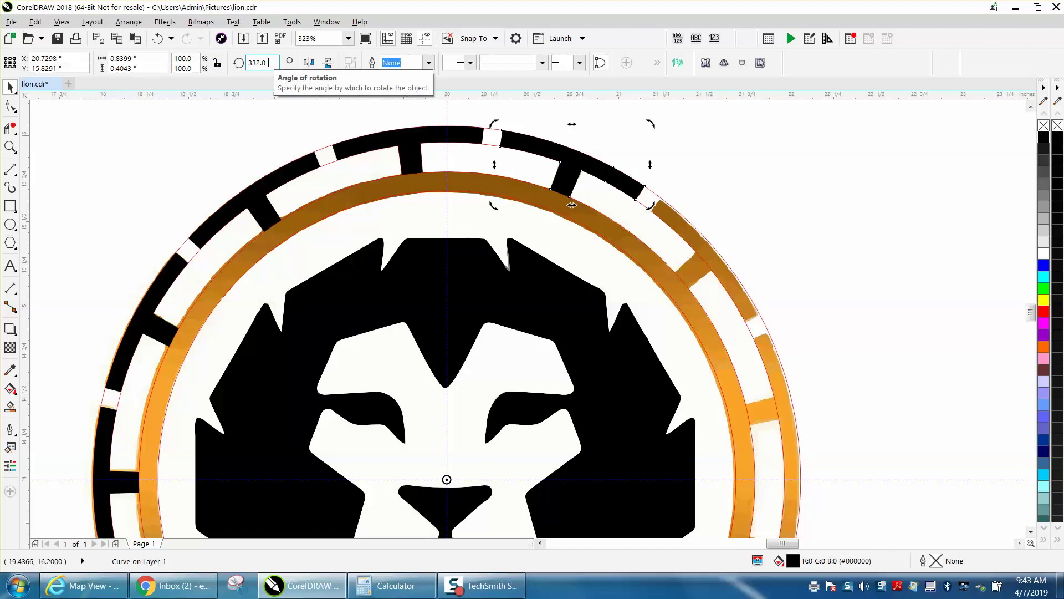
text(28)
key(Return)
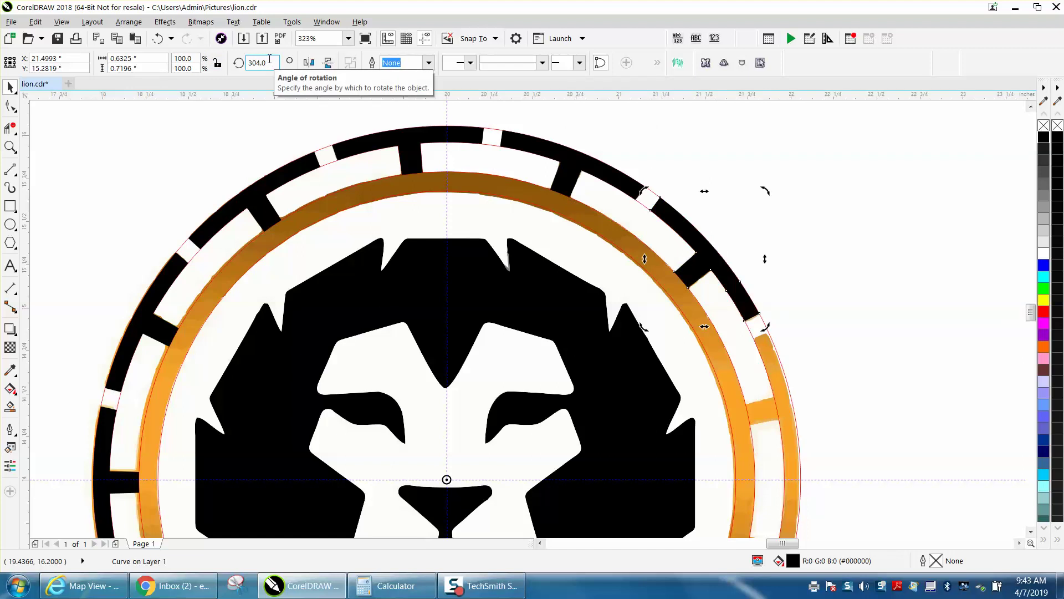
text(-28)
key(Return)
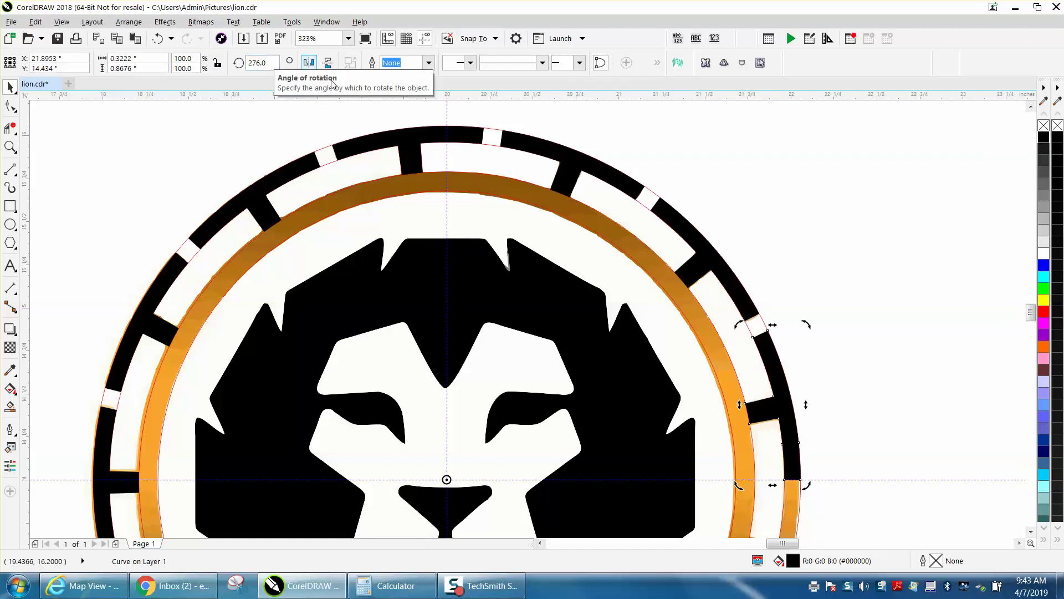
scroll(384, 126, down, 3)
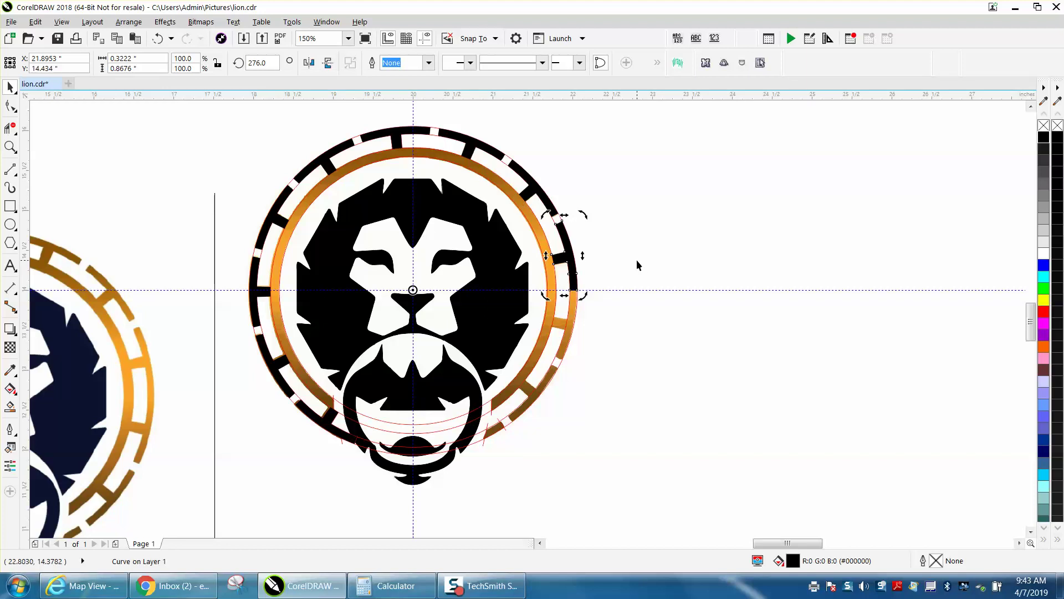
Repeat the 28° rotation twice more to extend black segments down the lower right.
key(ctrl+r)
key(ctrl+r)
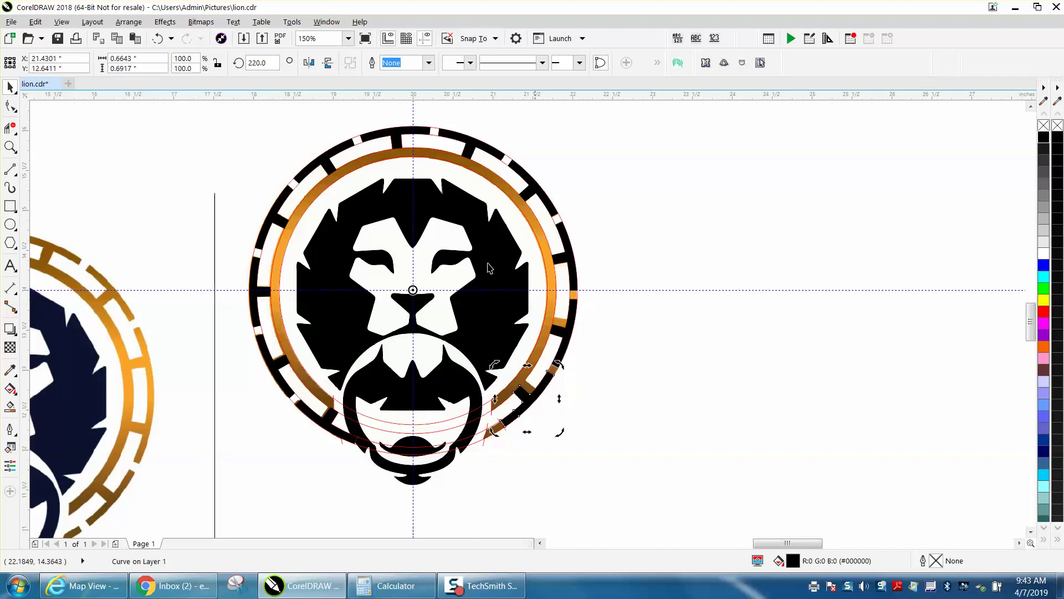
click(10, 147)
drag(437, 291, 641, 475)
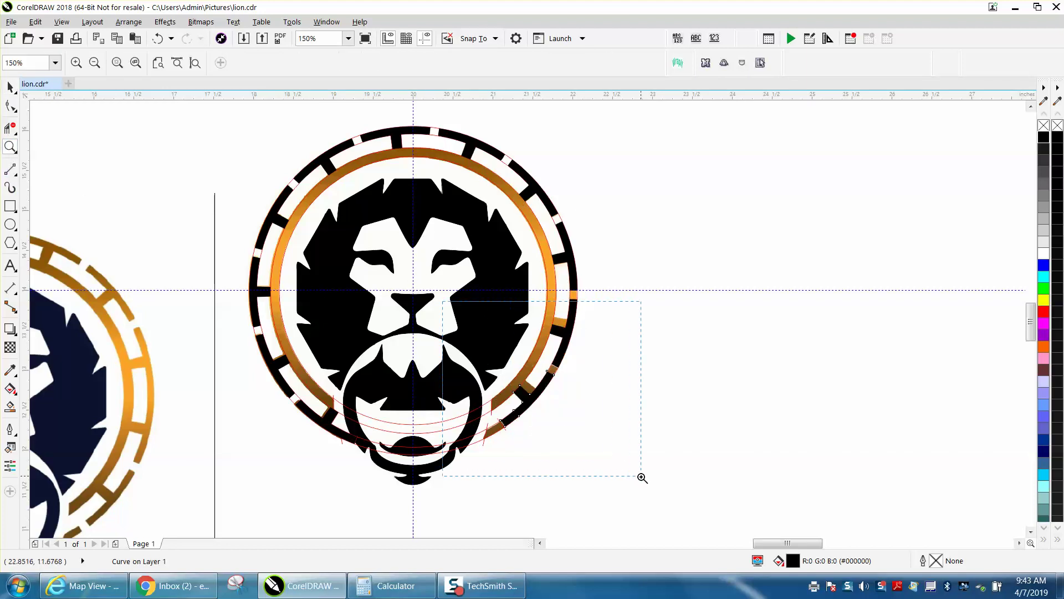
key(space)
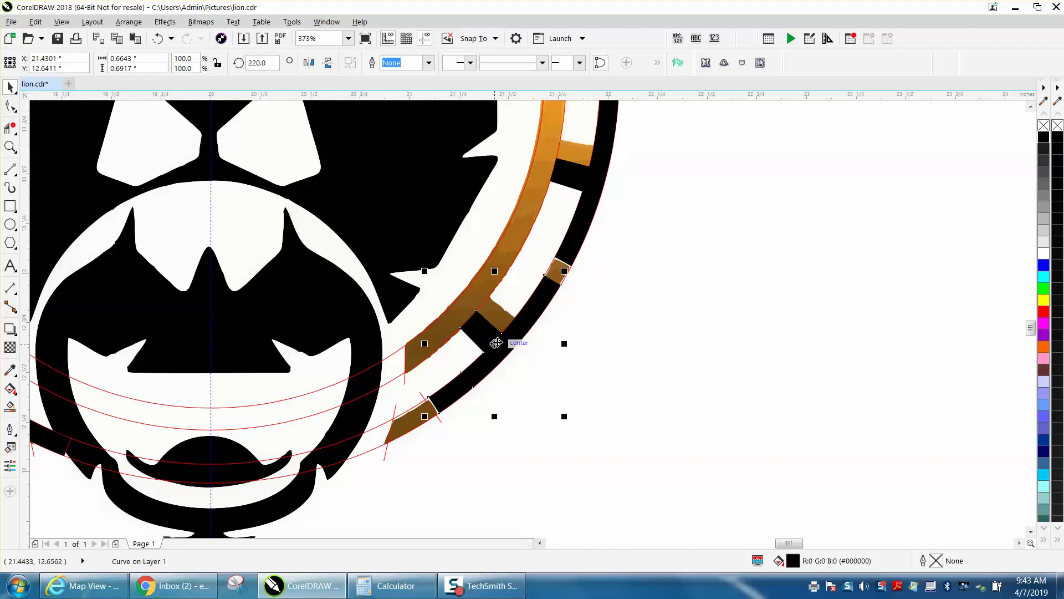
Adjust the lower-right and upper-right segments' rotation to line up with the traced ring.
click(498, 344)
drag(568, 419, 581, 398)
scroll(582, 399, down, 2)
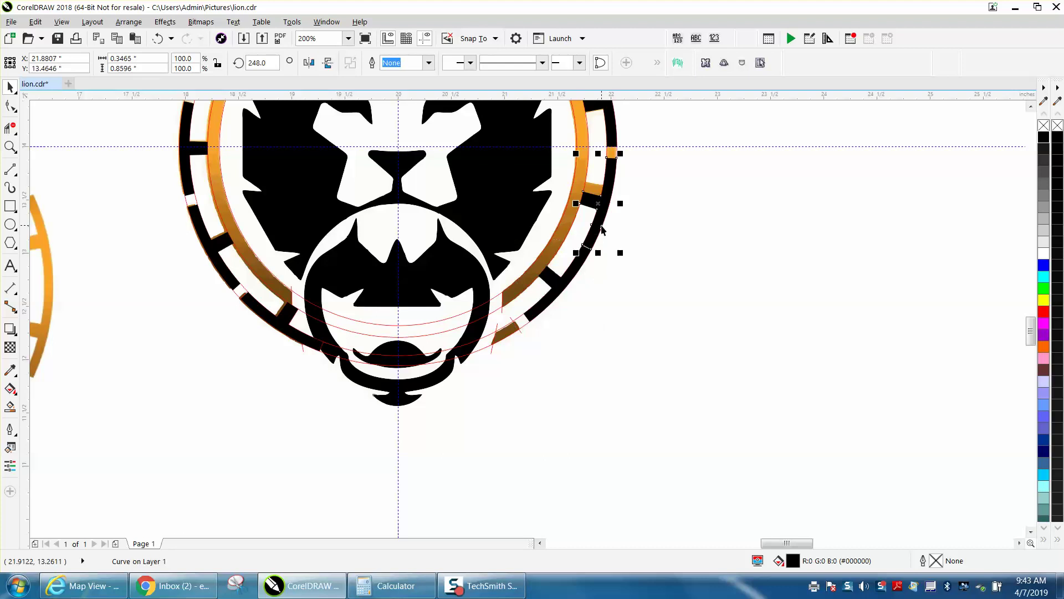
click(599, 208)
drag(622, 255, 626, 242)
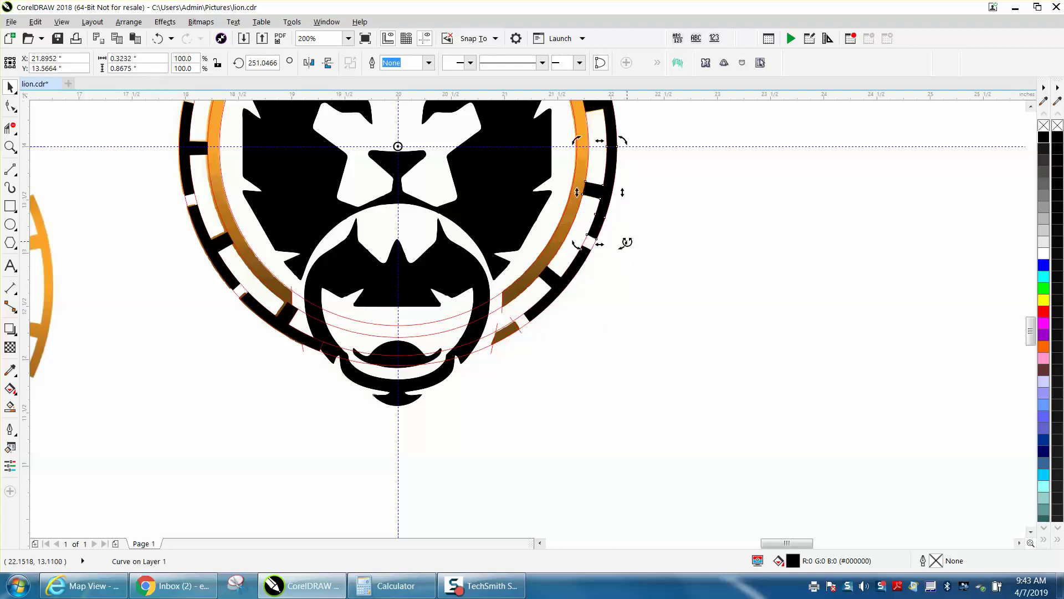
scroll(632, 245, down, 1)
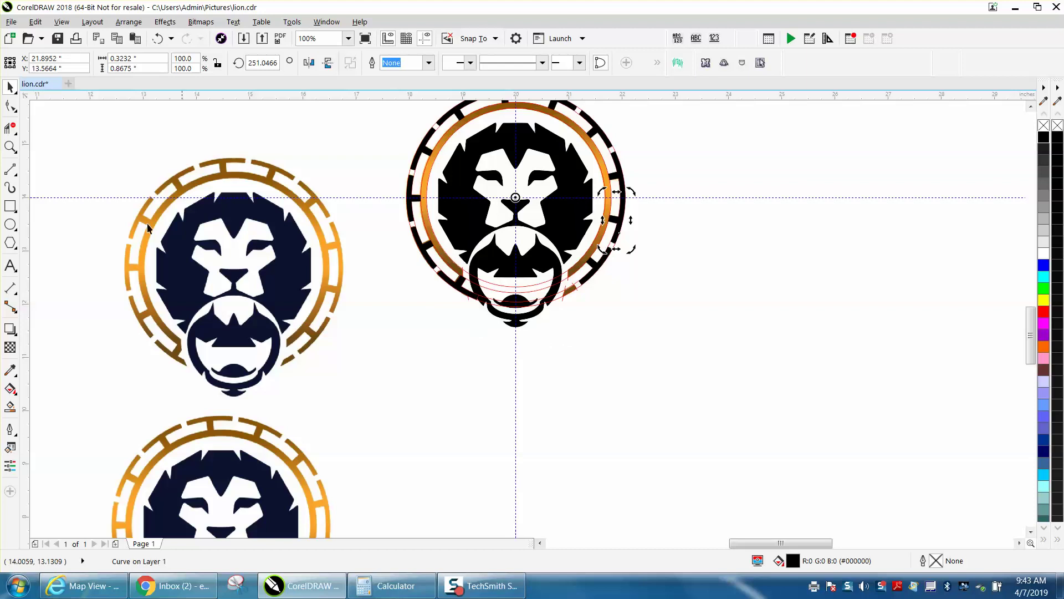
click(10, 146)
drag(445, 250, 695, 353)
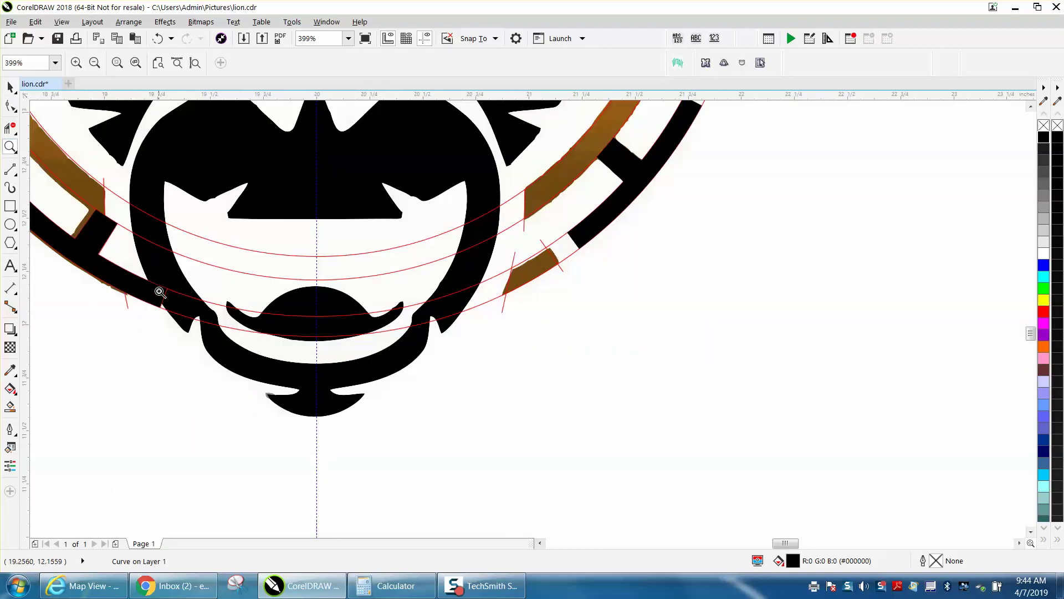
right_click(169, 293)
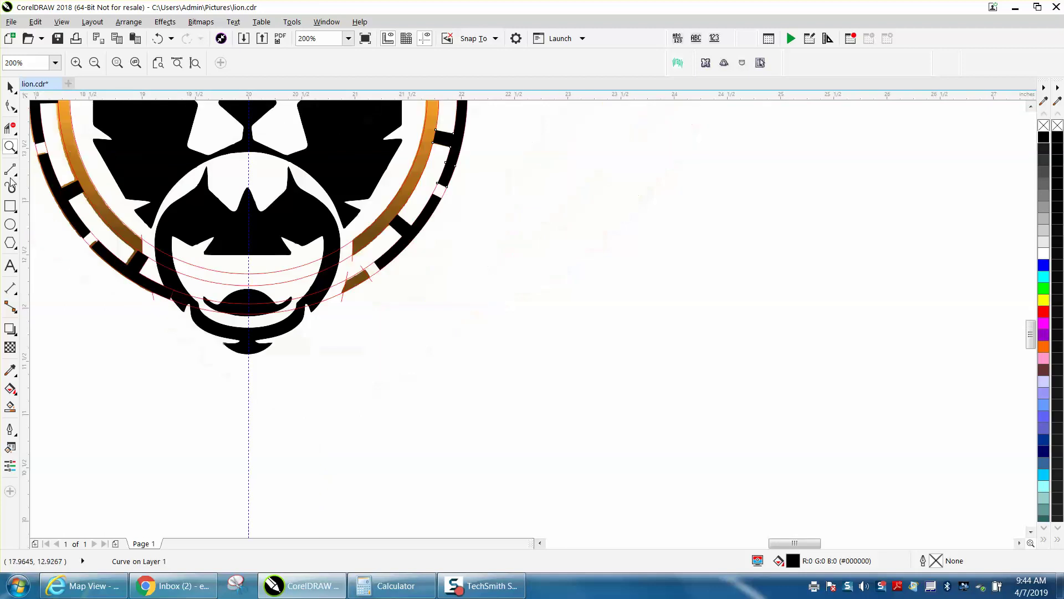
Set the black segment near the lion's chin to no fill.
click(10, 88)
click(135, 266)
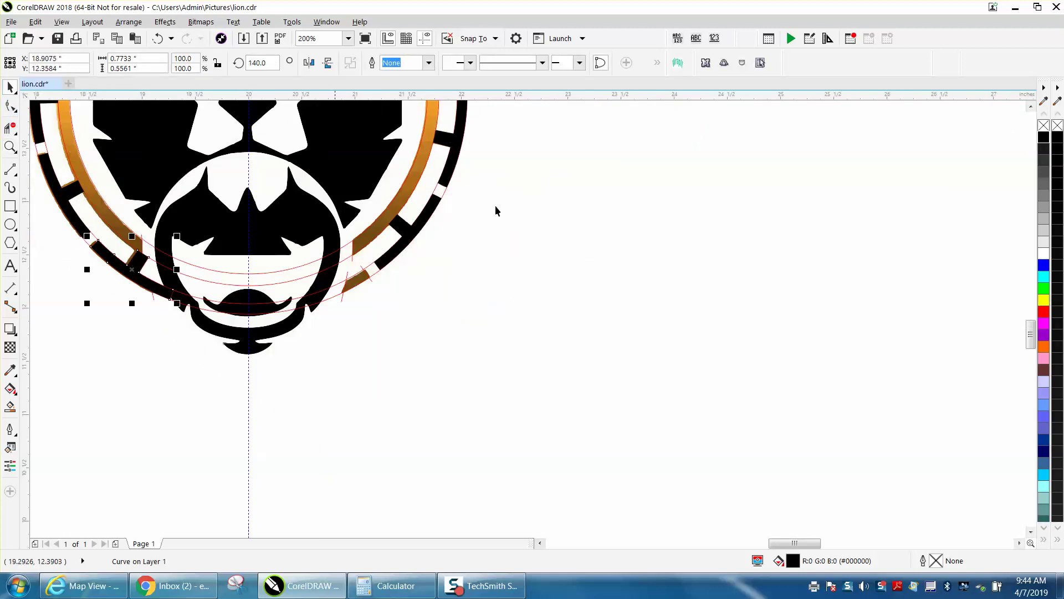
click(1045, 128)
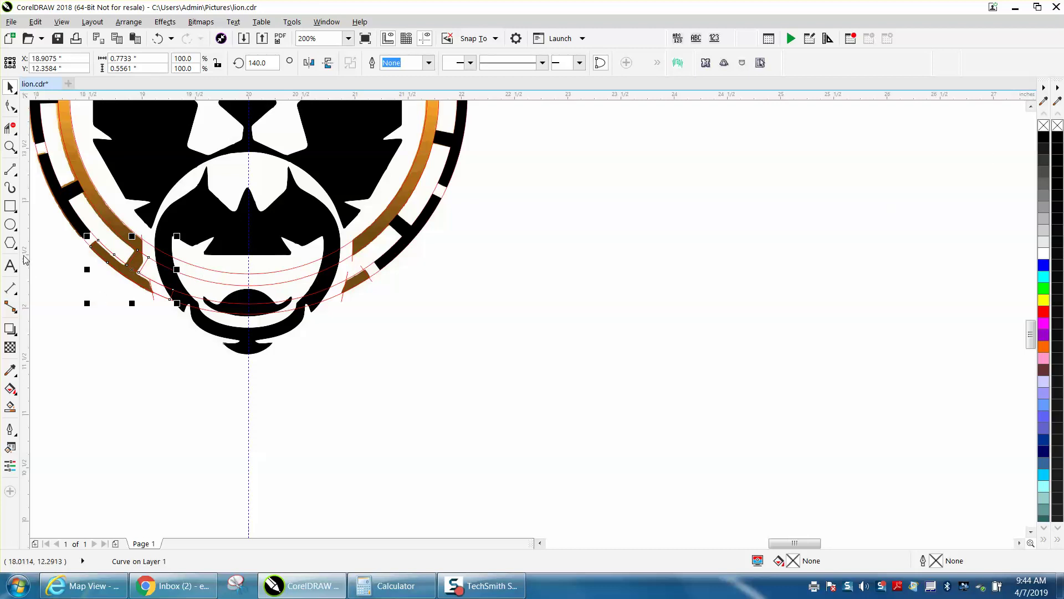
Zoom in on the ring's lower left and select the original lion bitmap.
click(16, 173)
click(10, 146)
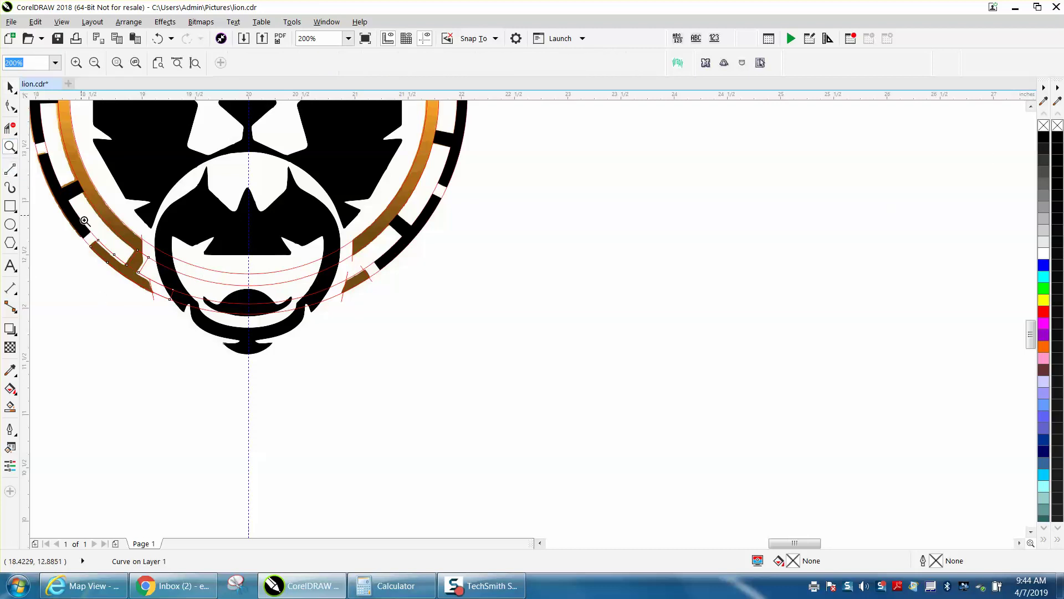
drag(86, 237, 269, 339)
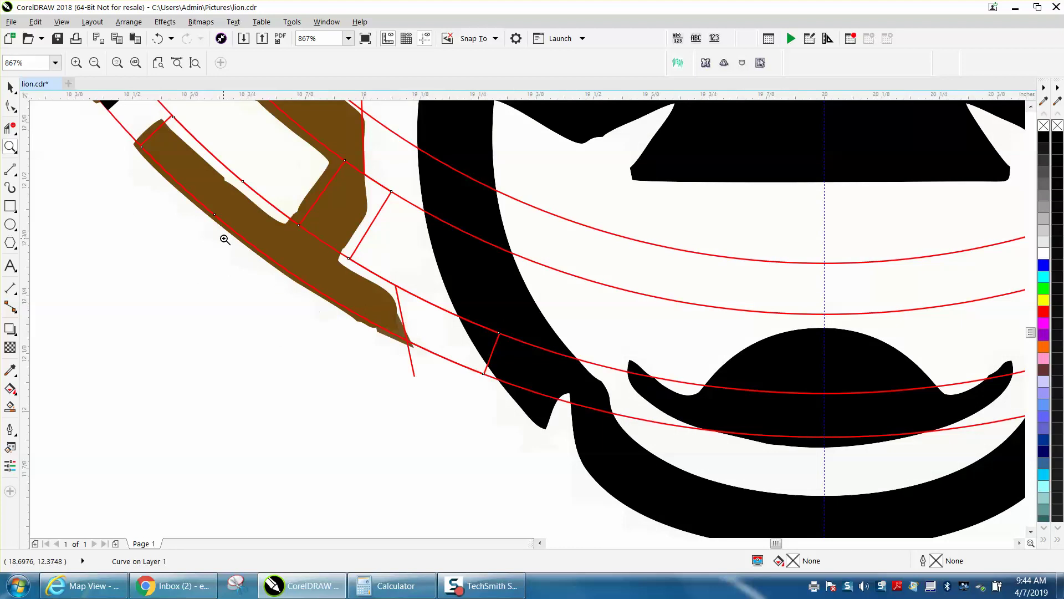
scroll(226, 238, down, 3)
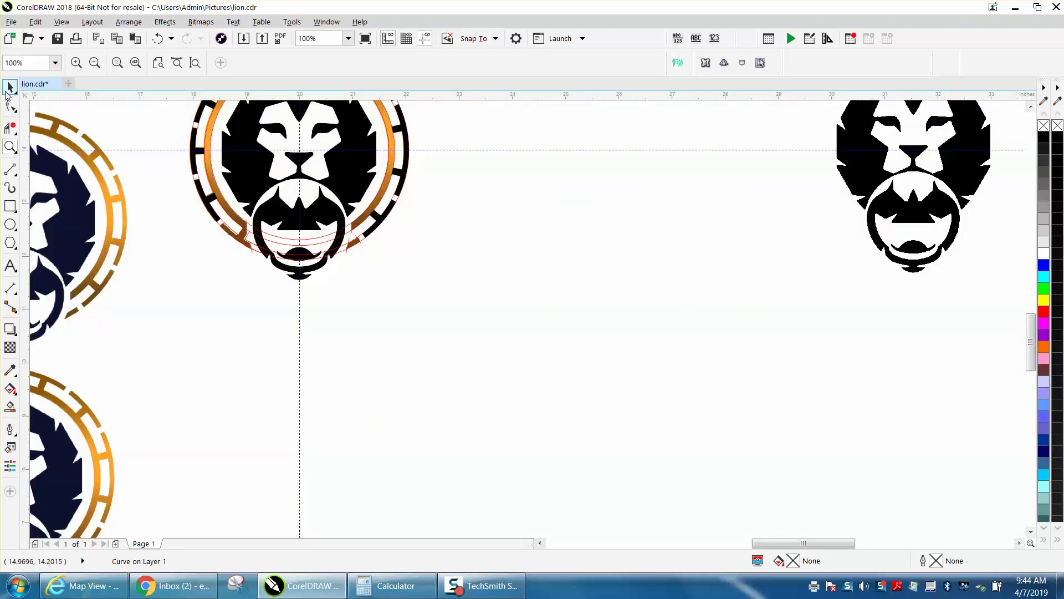
click(10, 87)
click(265, 238)
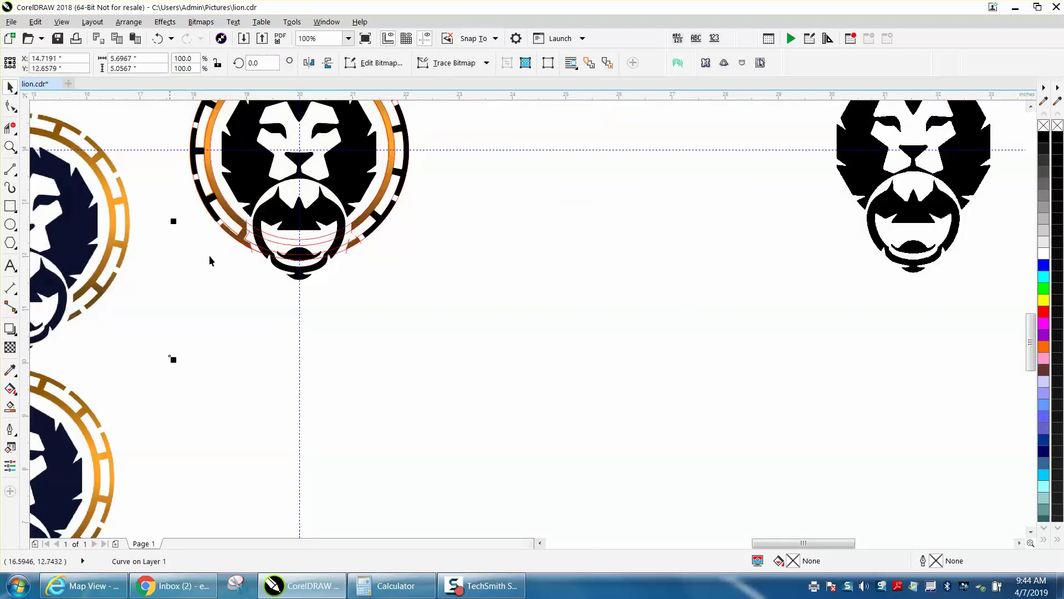
Move the traced lion group right, then fill the lower ring gaps and inner arc black.
click(304, 279)
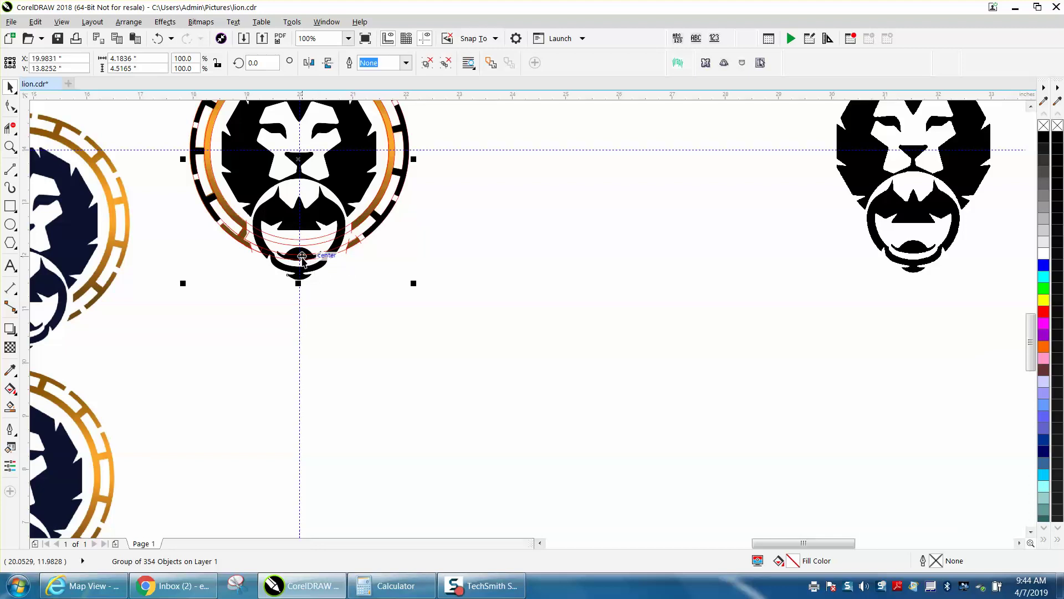
key(Right)
key(Right)
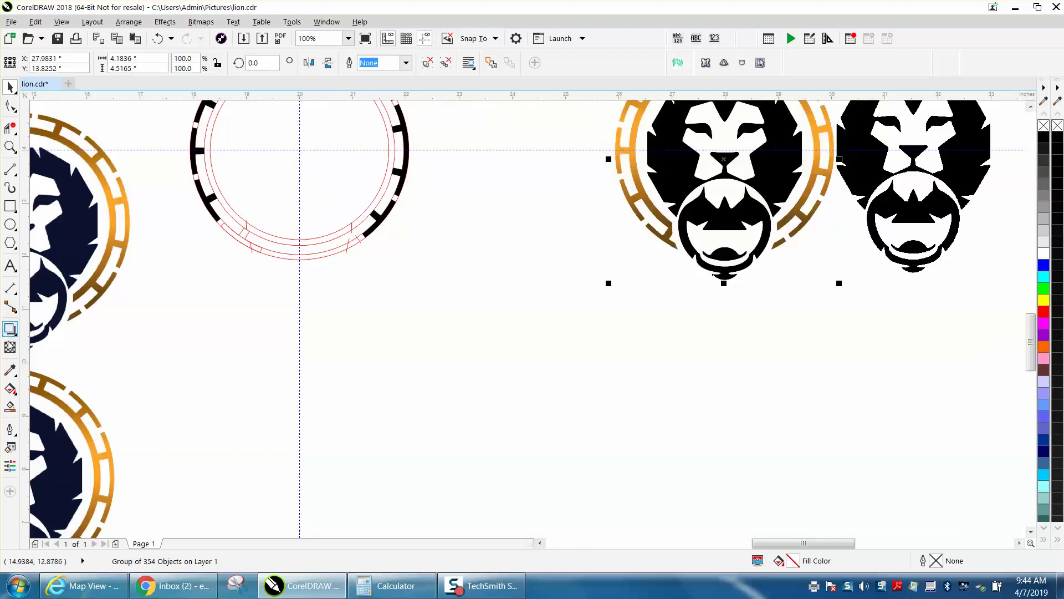
click(10, 406)
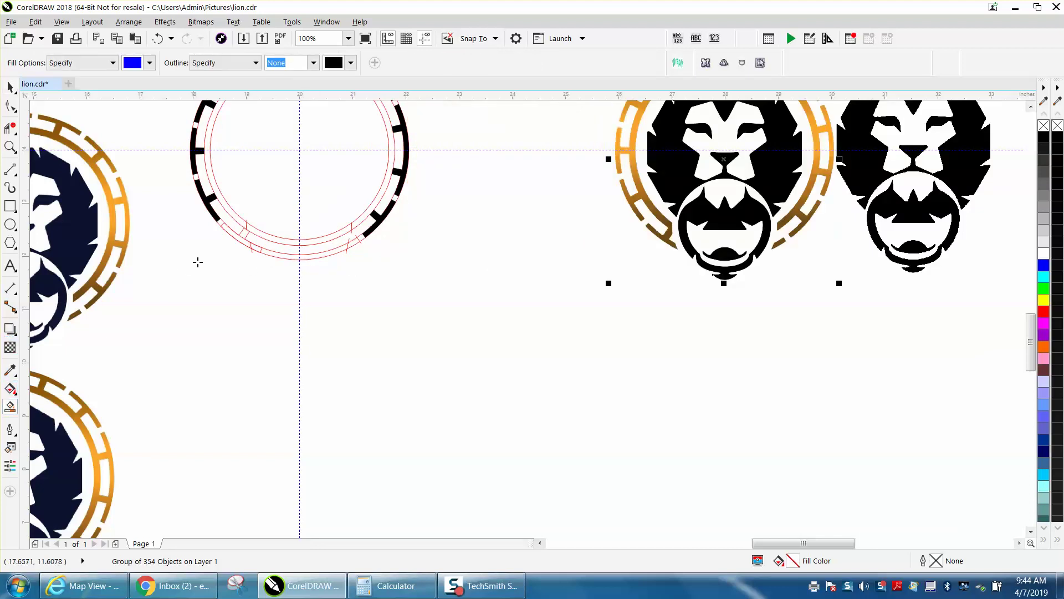
click(234, 237)
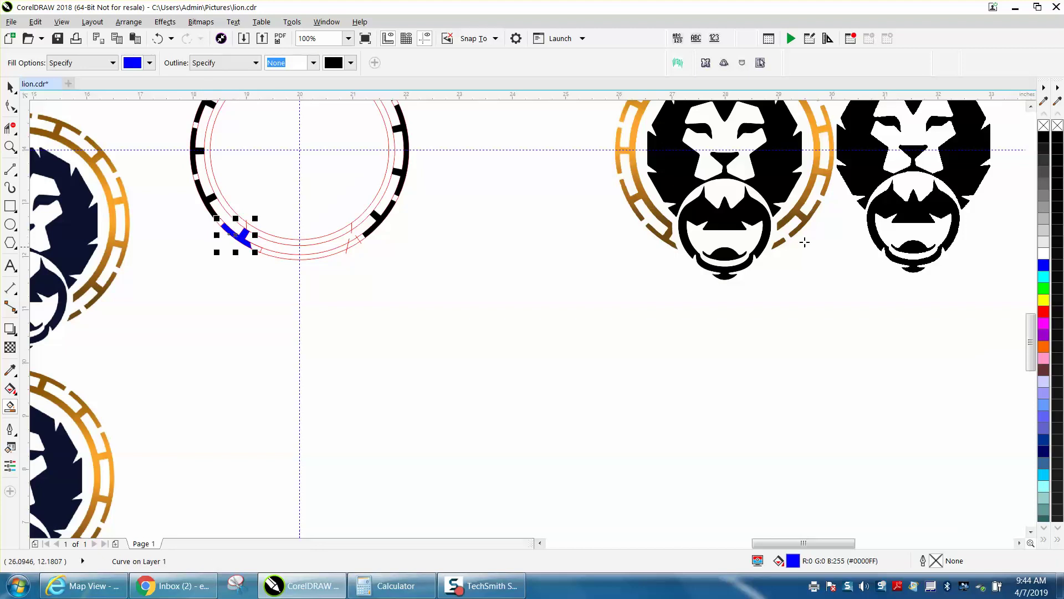
click(1044, 139)
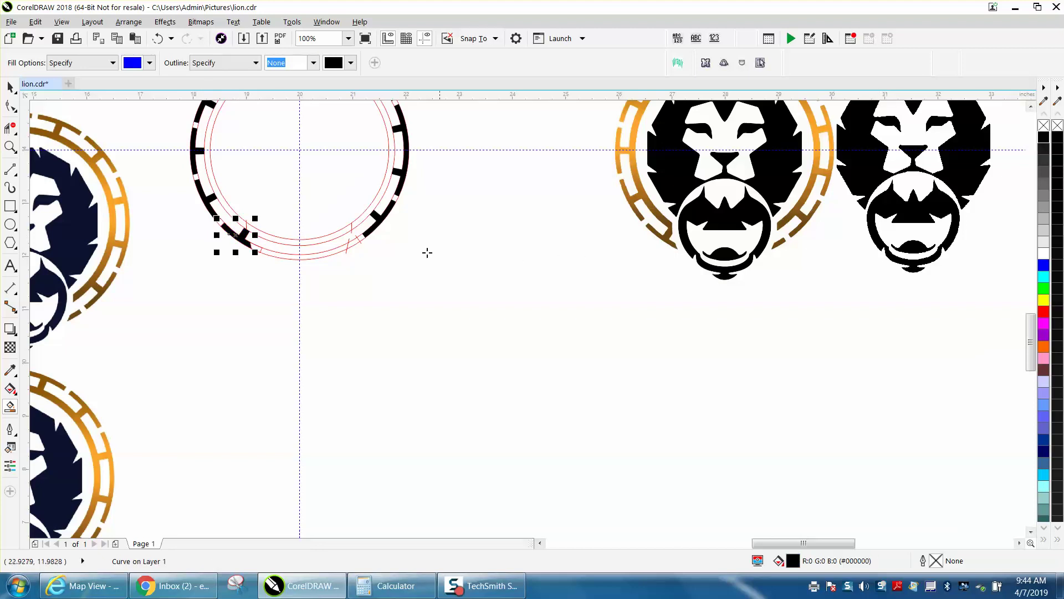
click(353, 243)
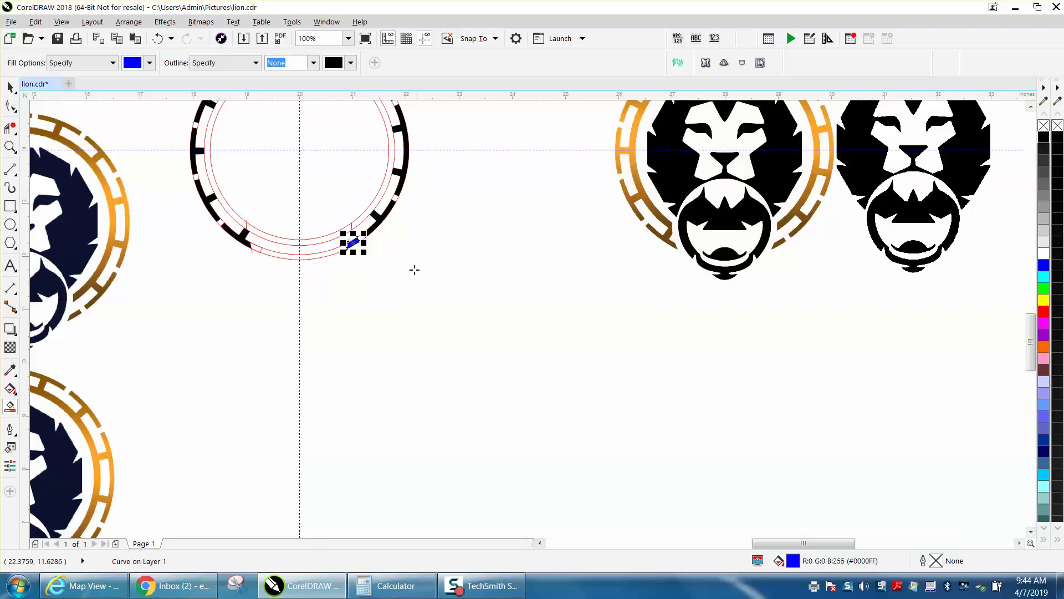
click(361, 218)
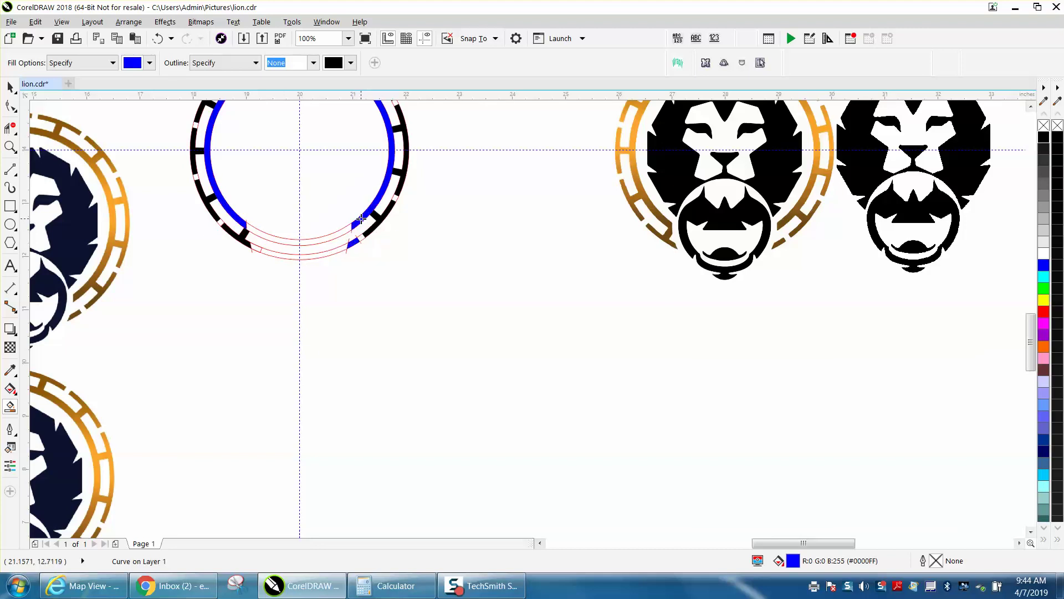
click(1044, 139)
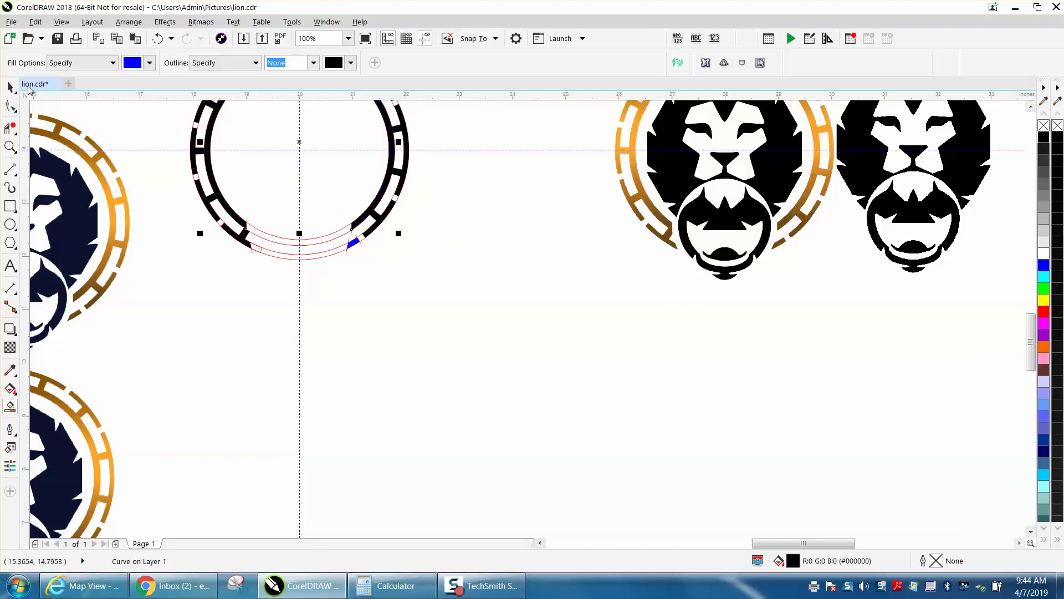
Fill the small blue piece at the ring's lower right with black.
click(10, 87)
click(353, 245)
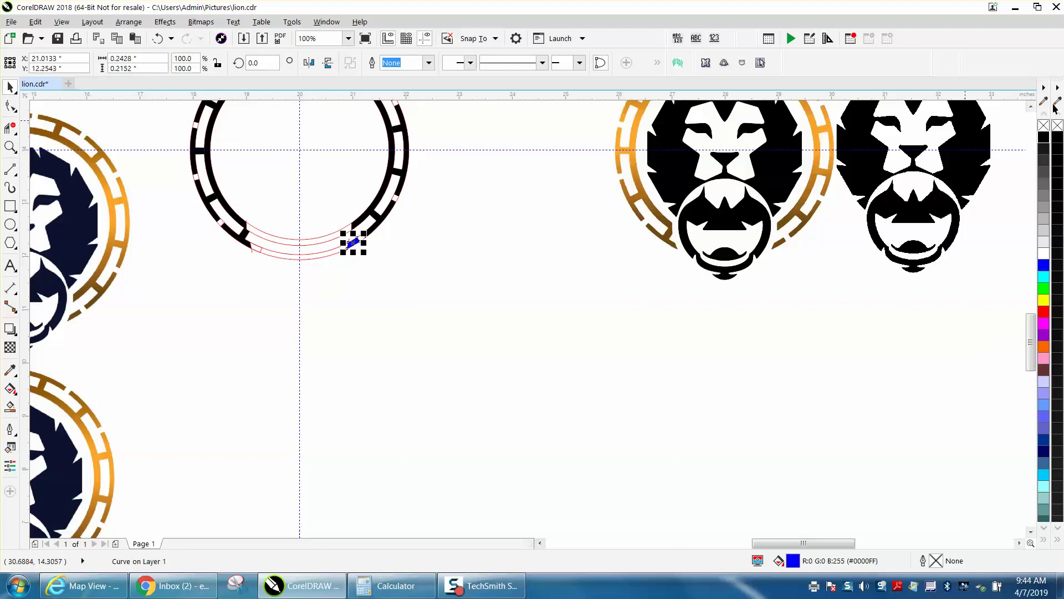
click(1043, 139)
scroll(627, 261, down, 1)
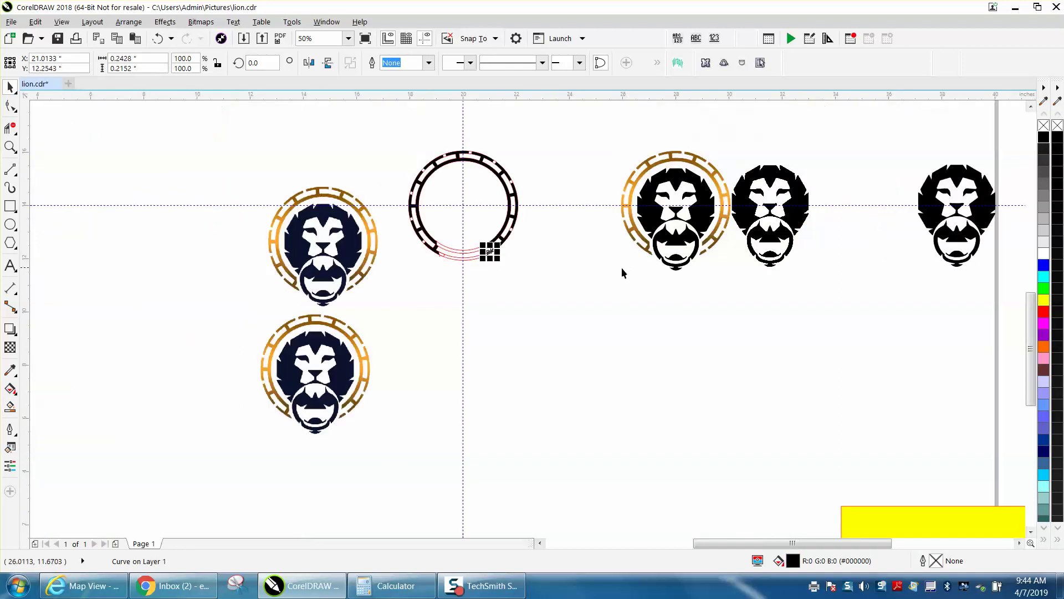
Select the four red circles and nudge them 4 inches down and 4 inches right.
click(513, 285)
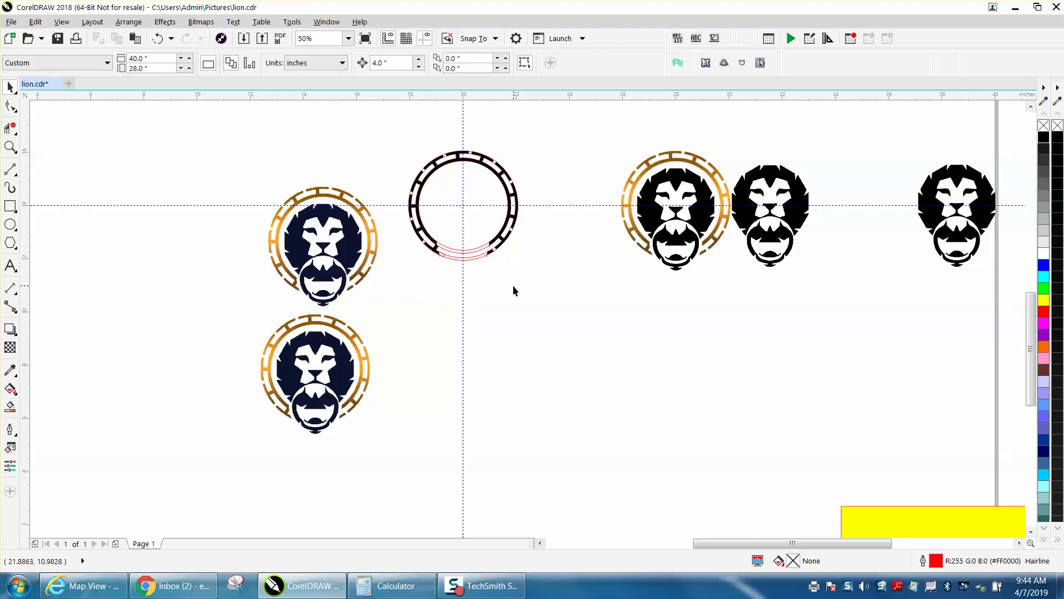
click(10, 146)
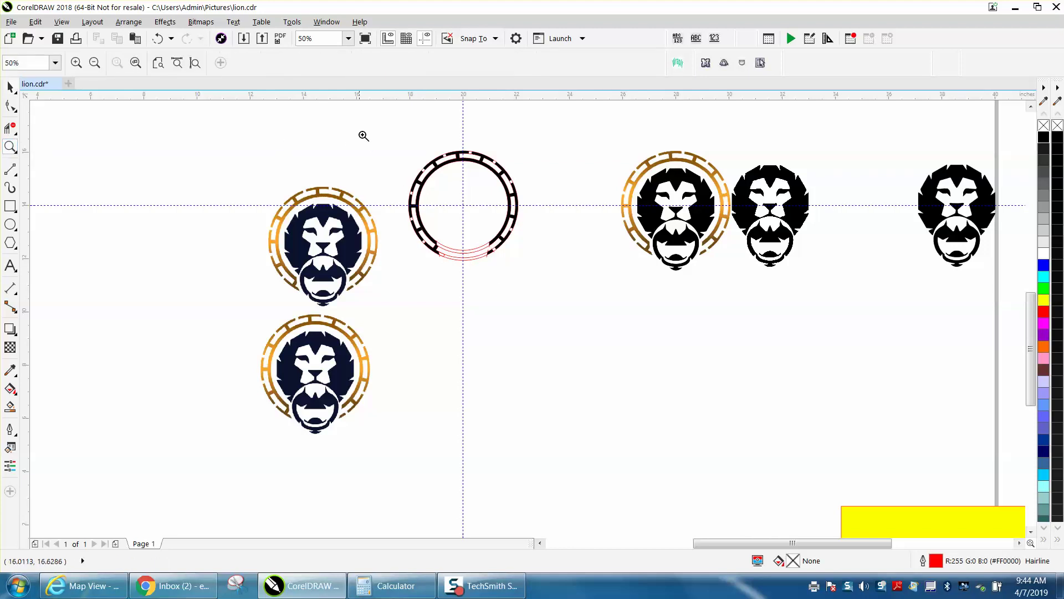
drag(369, 140, 577, 276)
key(space)
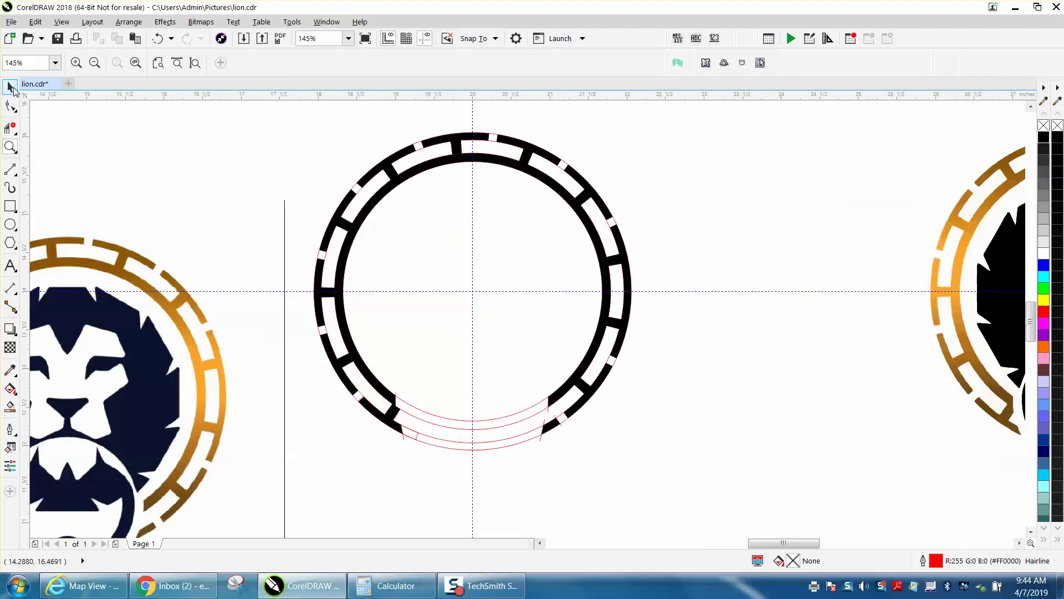
scroll(110, 139, down, 3)
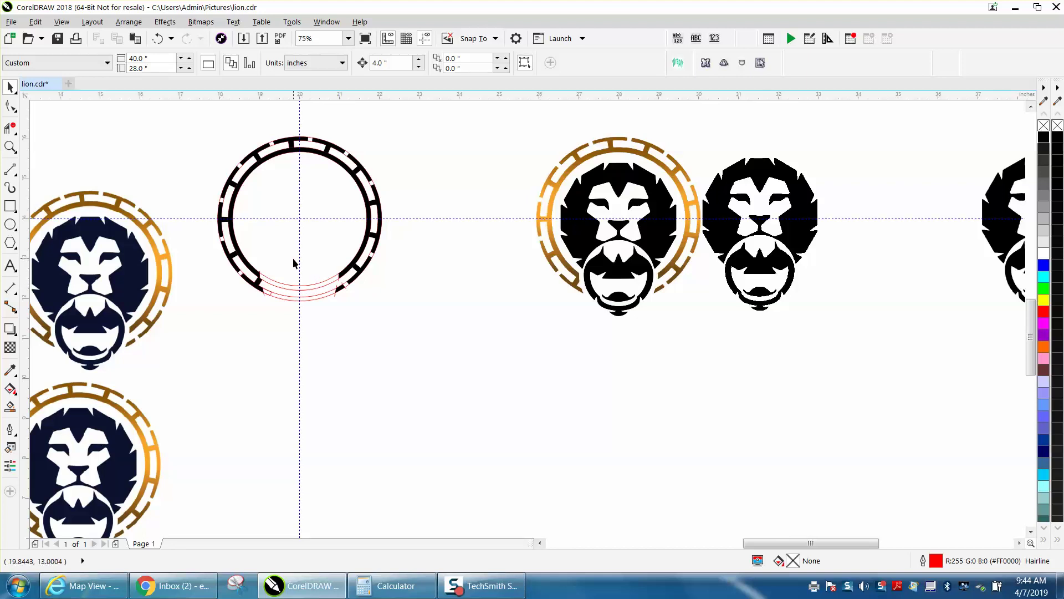
drag(292, 259, 309, 316)
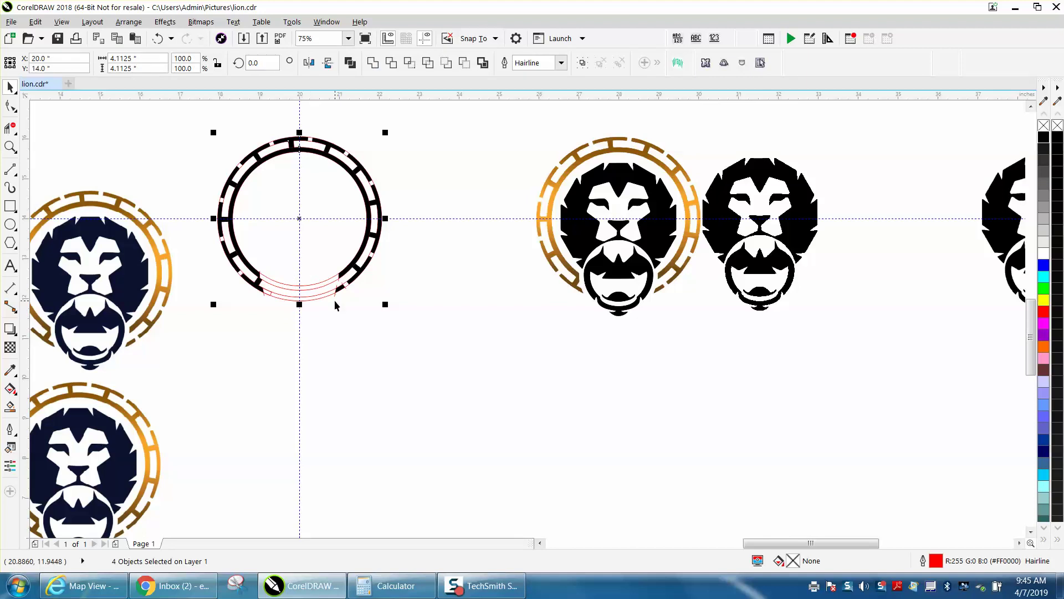
key(Down)
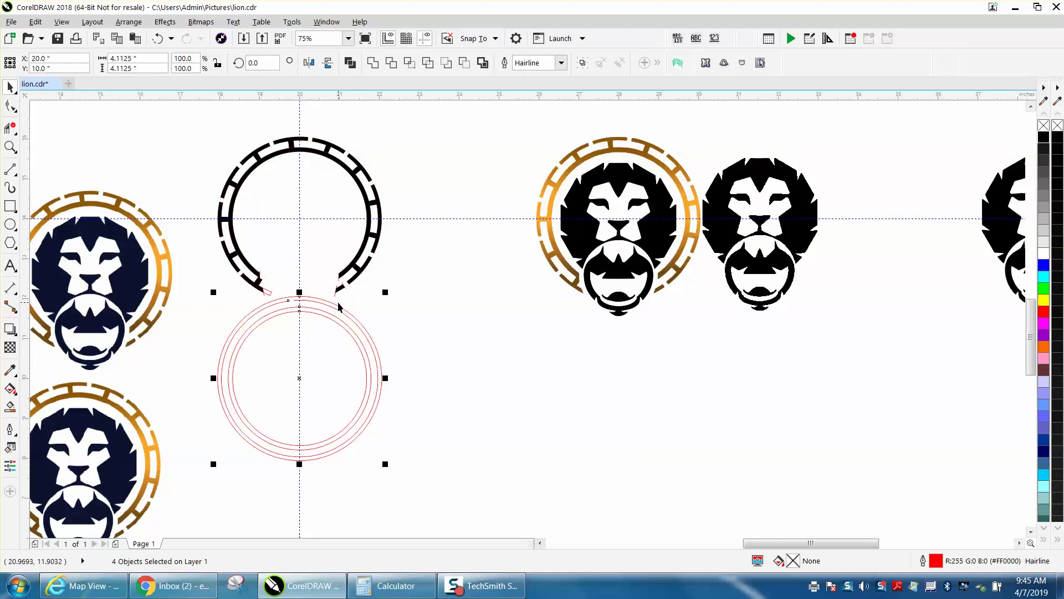
key(Right)
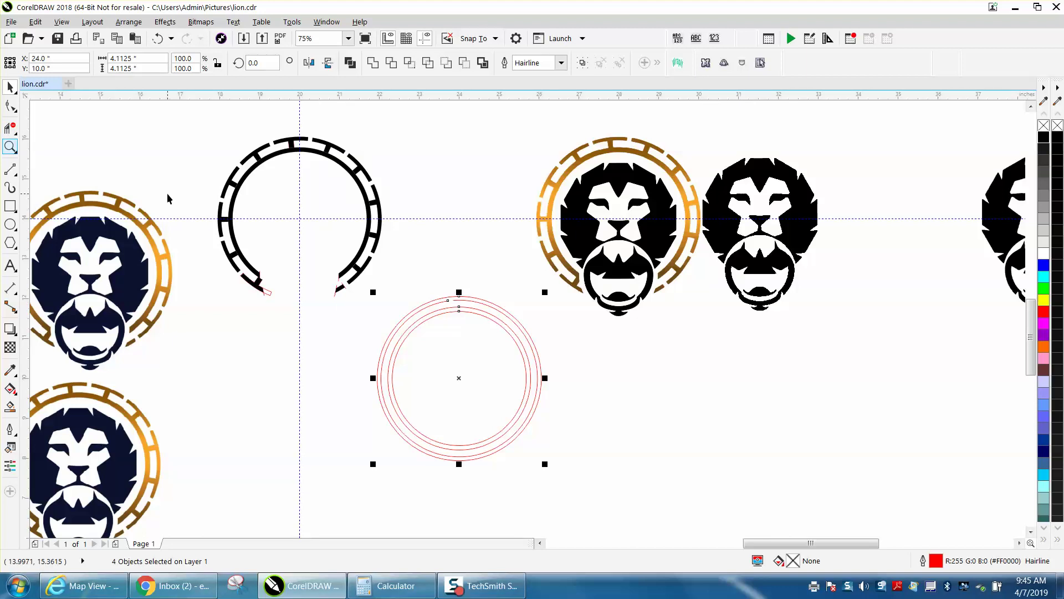
click(10, 147)
Delete the leftover red outline pieces at the ring's lower-left open end.
drag(234, 228, 392, 314)
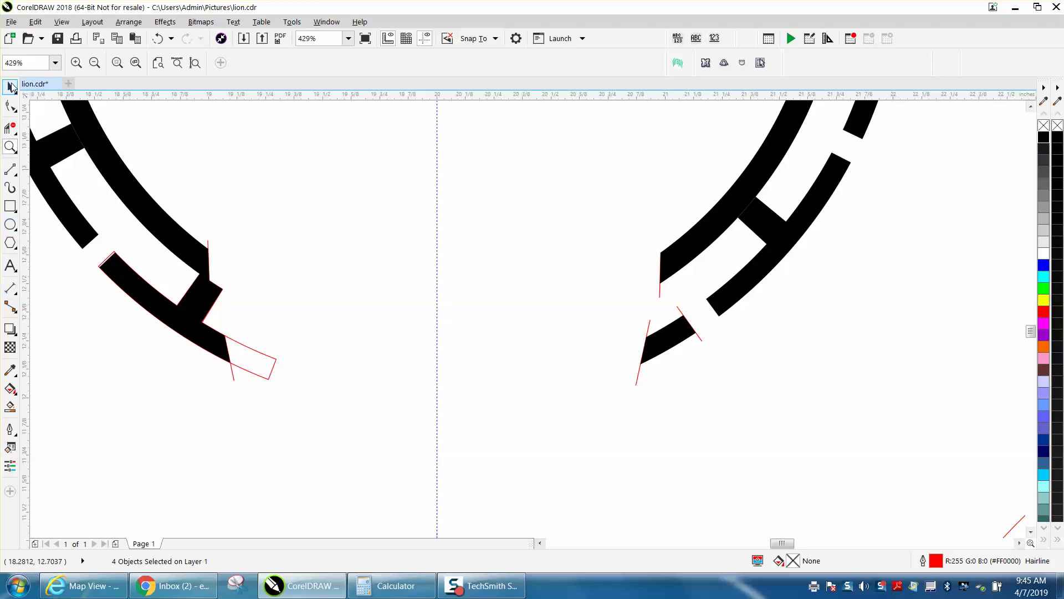
click(12, 86)
click(256, 349)
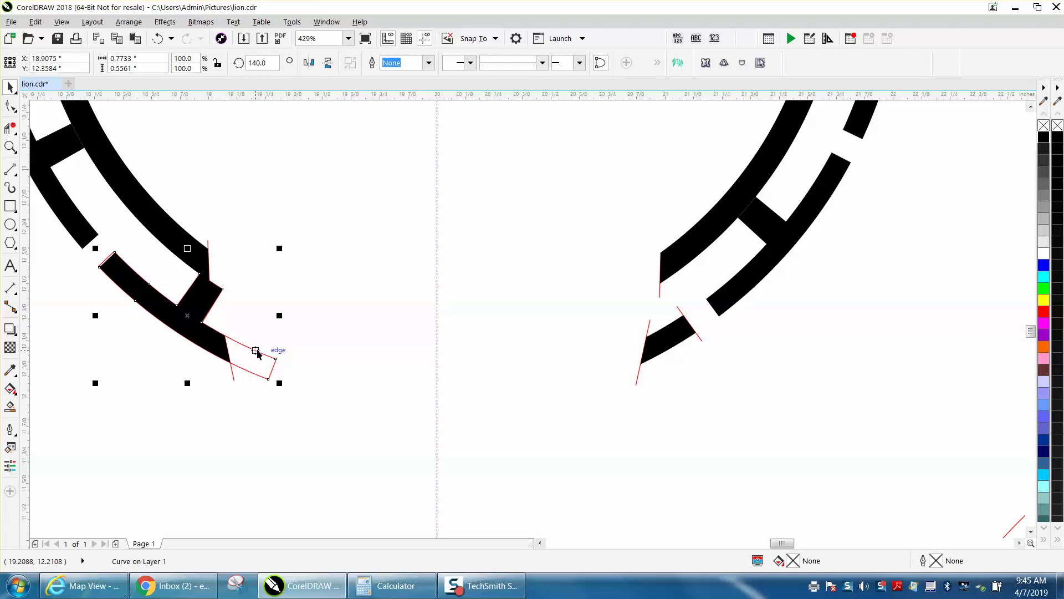
click(240, 373)
click(234, 377)
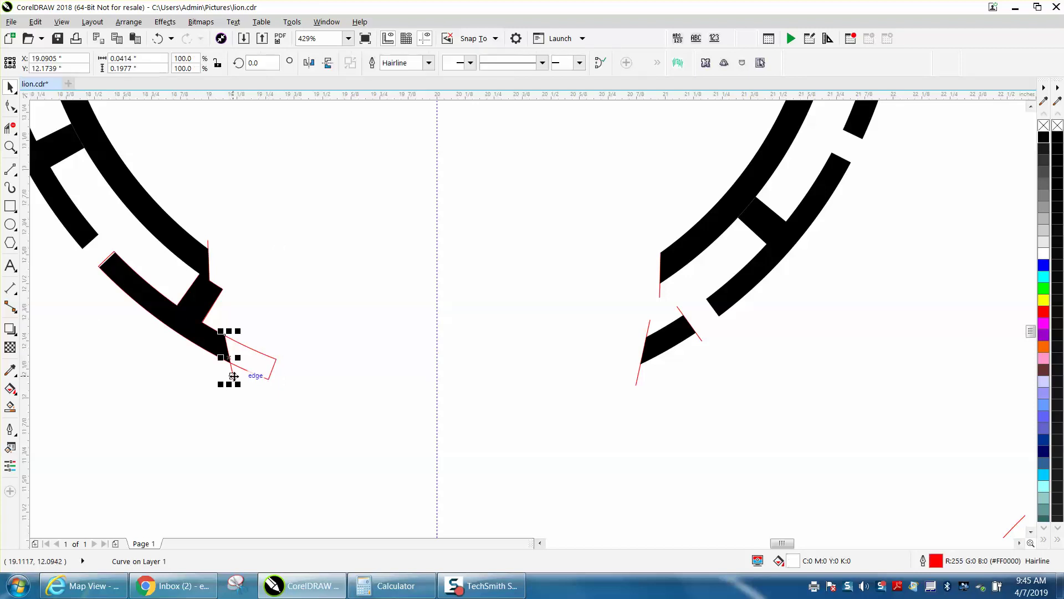
click(253, 373)
click(255, 375)
key(Delete)
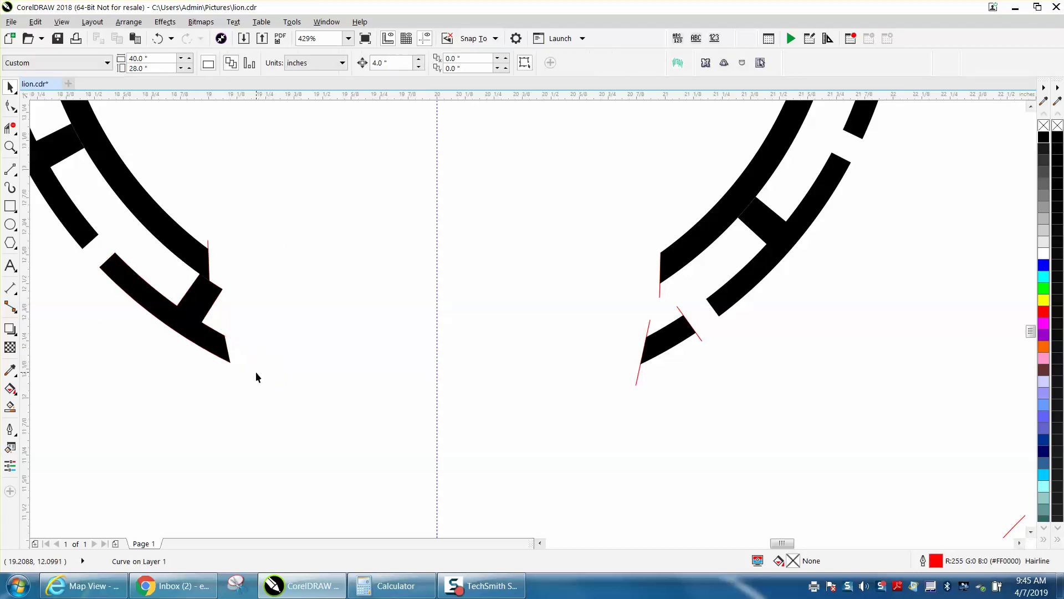
click(208, 248)
key(Delete)
Delete the three thin red segments at the ring's lower-right open end.
click(660, 291)
key(Delete)
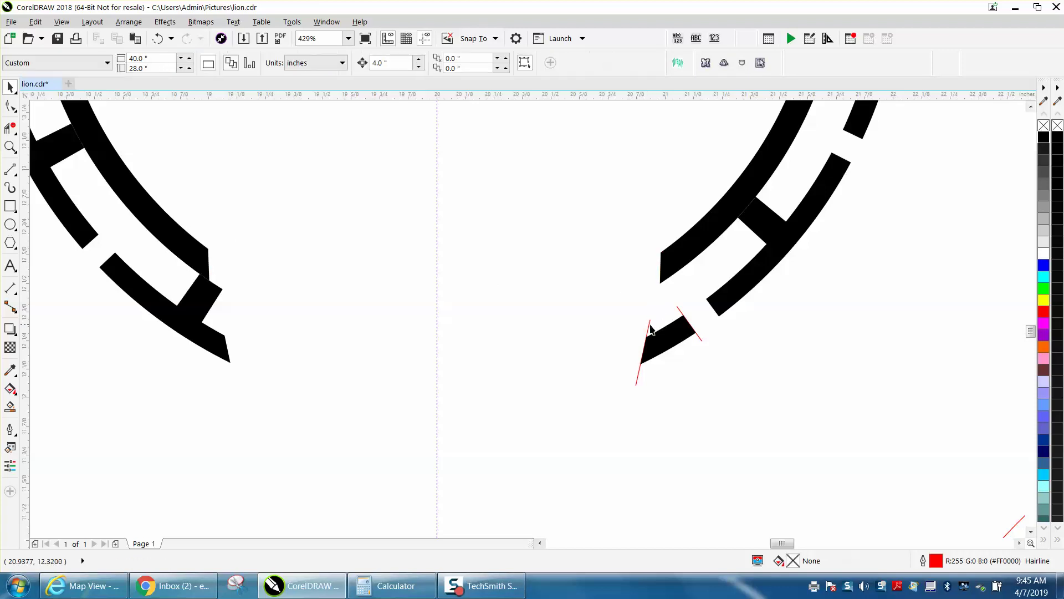
click(649, 328)
key(Delete)
click(698, 335)
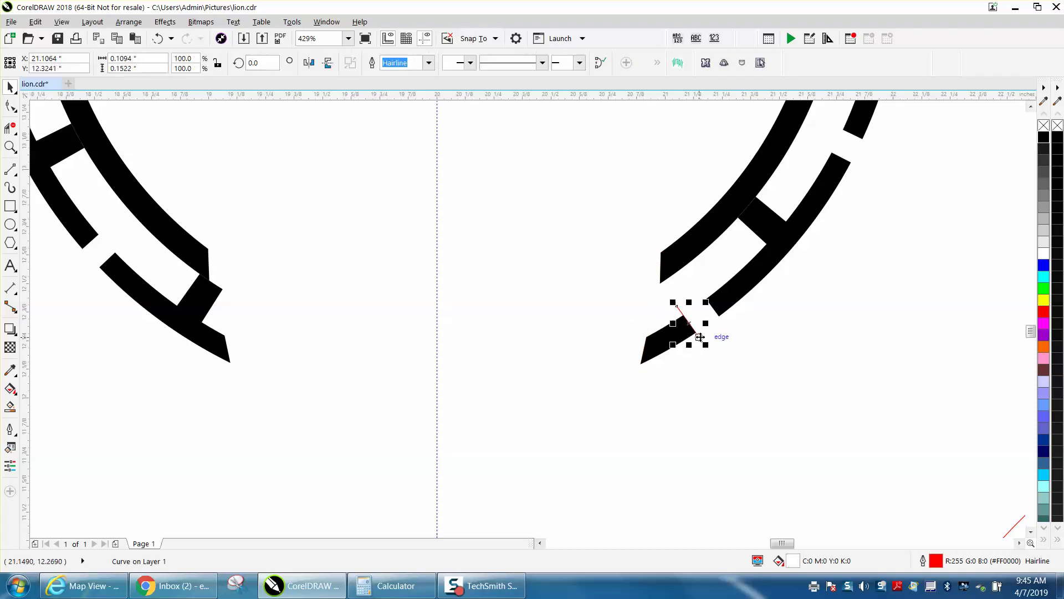
key(Delete)
scroll(607, 349, down, 5)
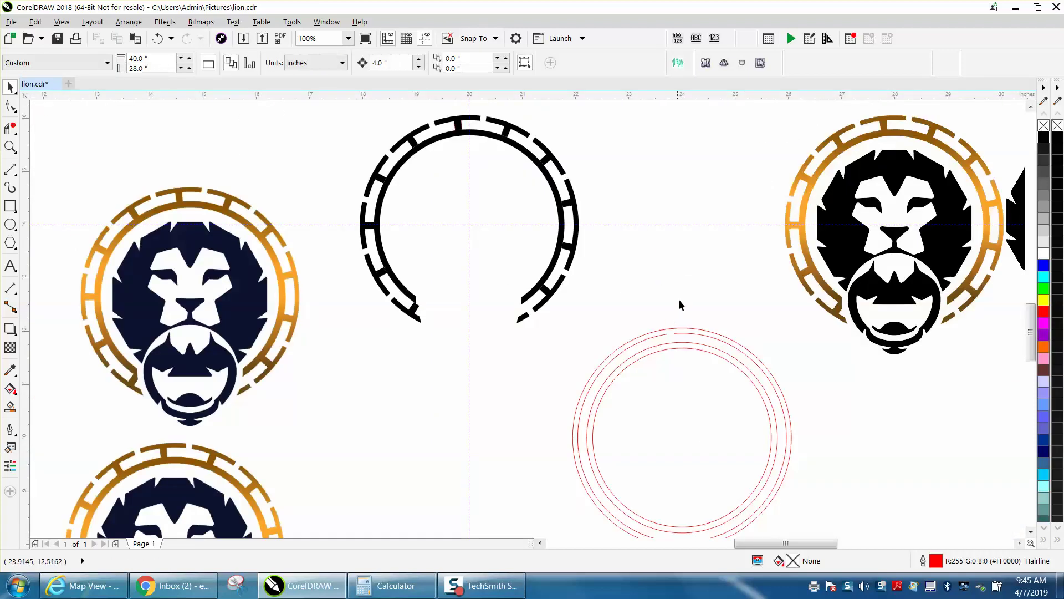
click(852, 264)
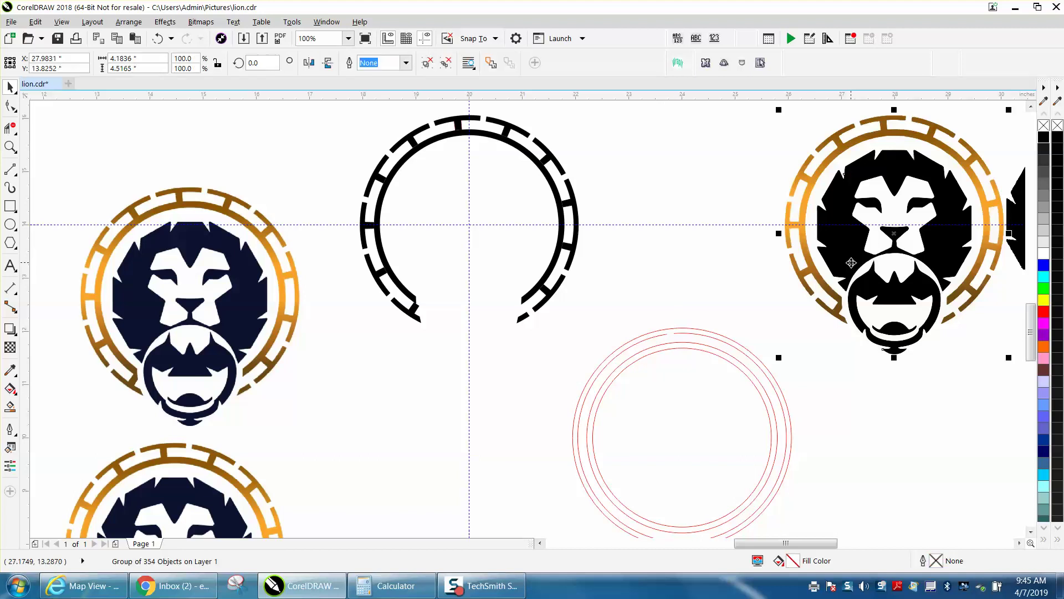
Move the black lion logo left into the ring and ungroup it.
key(Left)
key(Left)
key(Left)
key(Left)
key(Left)
key(Left)
key(Left)
key(Left)
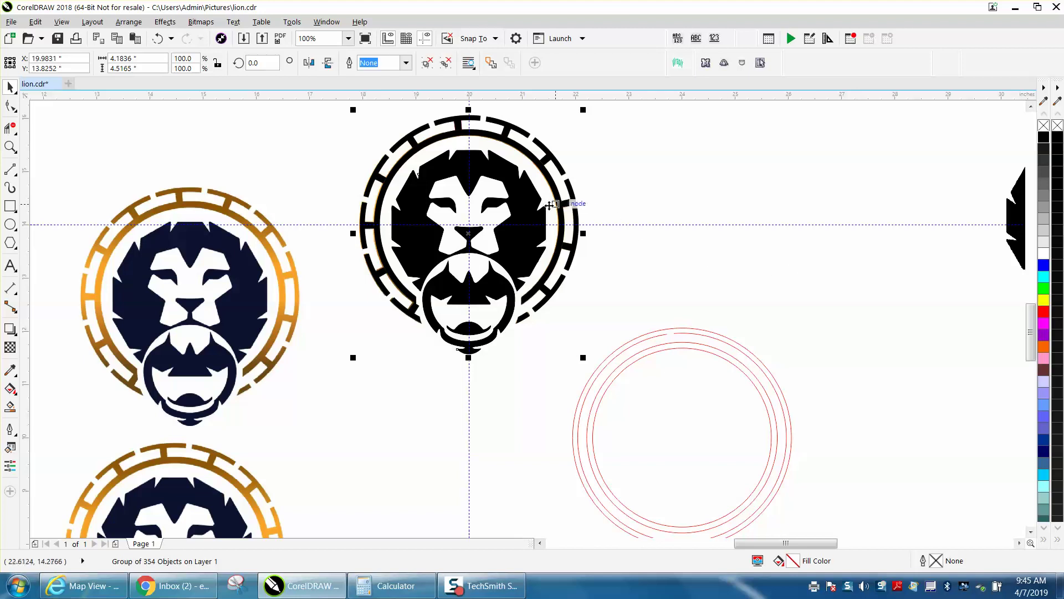
click(129, 22)
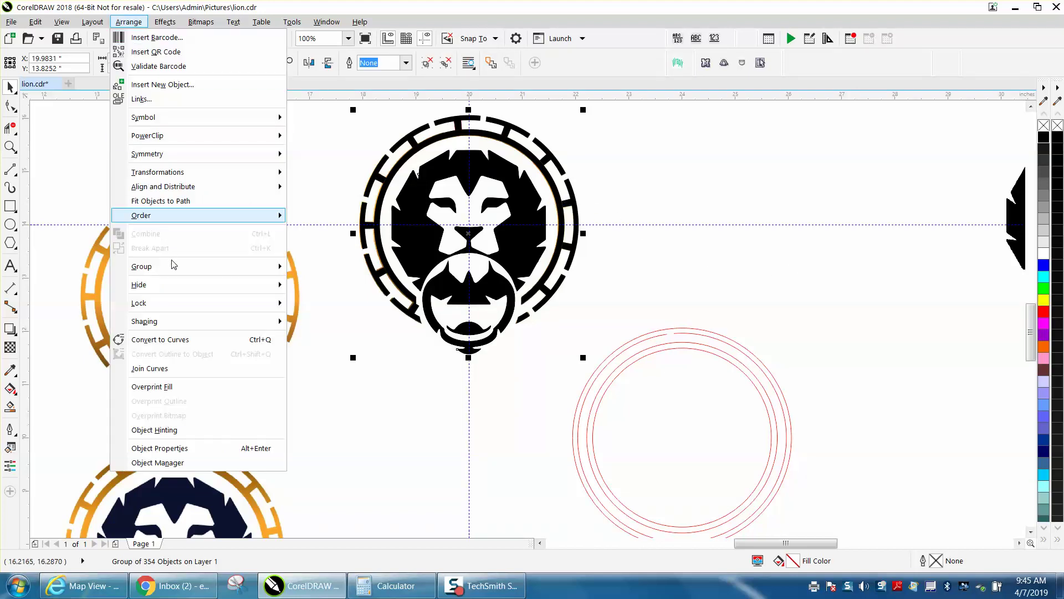
mouse_move(176, 270)
click(315, 281)
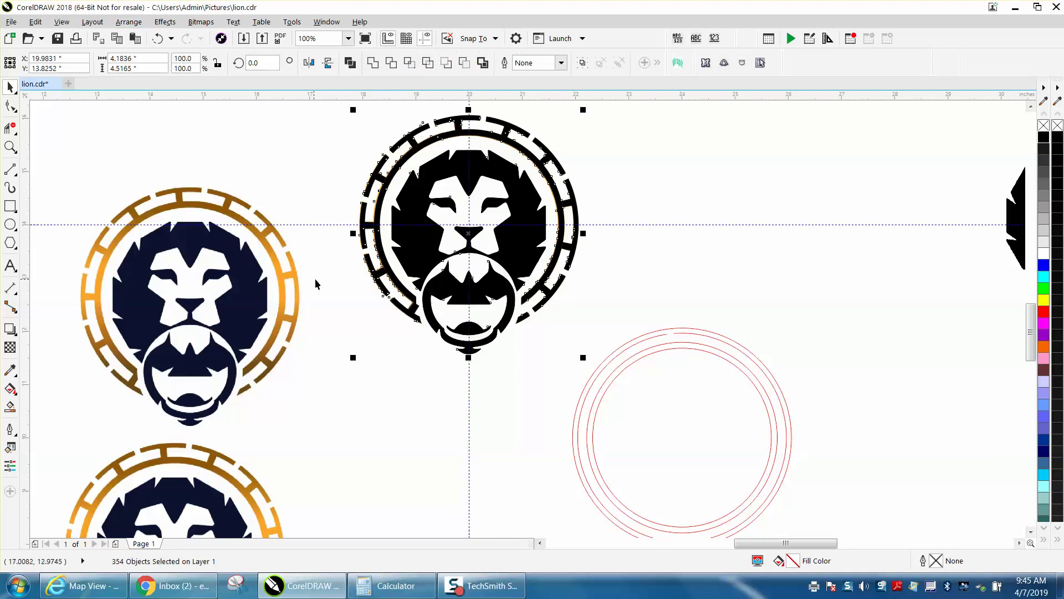
Duplicate the black lion head 4 inches to the right and delete the original.
click(315, 279)
click(493, 286)
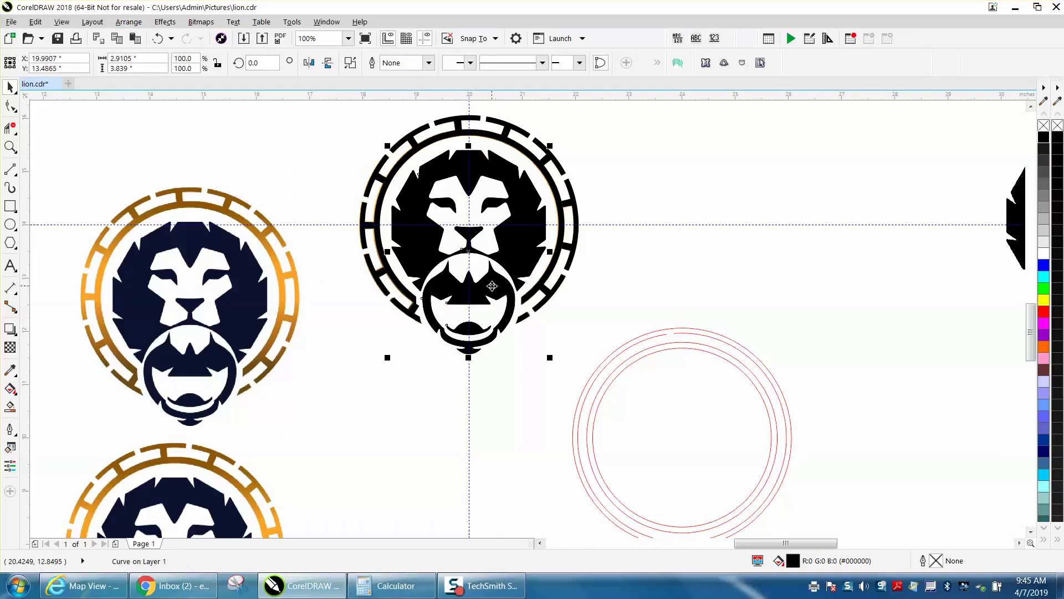
key(ctrl+d)
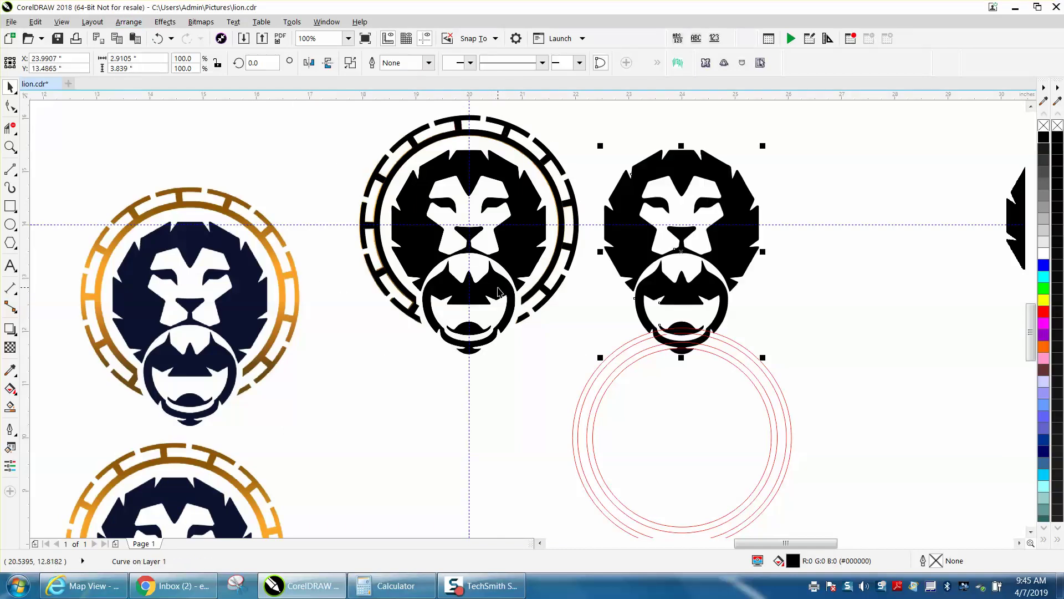
click(498, 292)
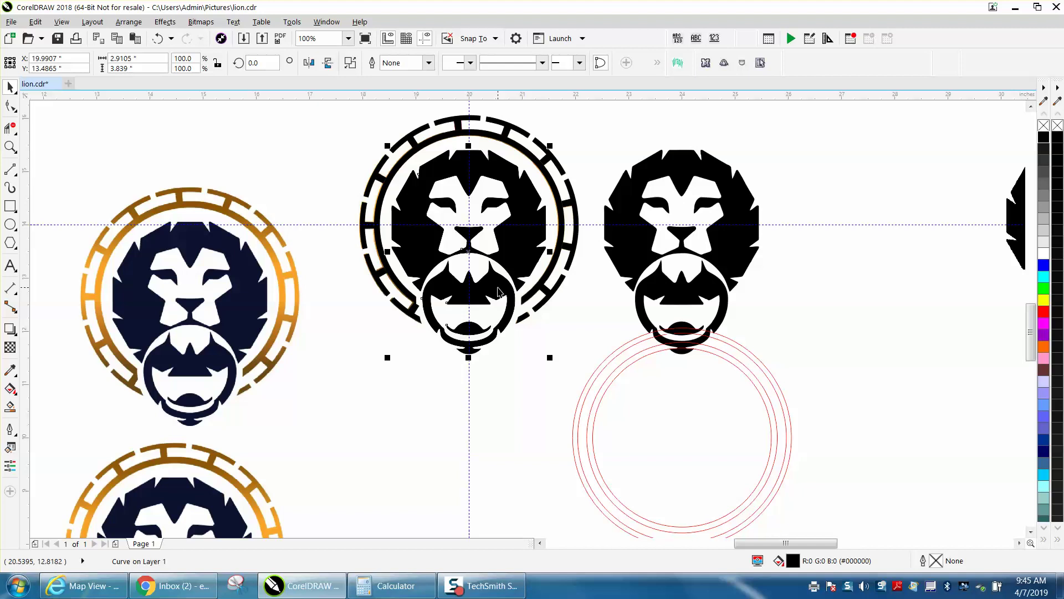
key(Delete)
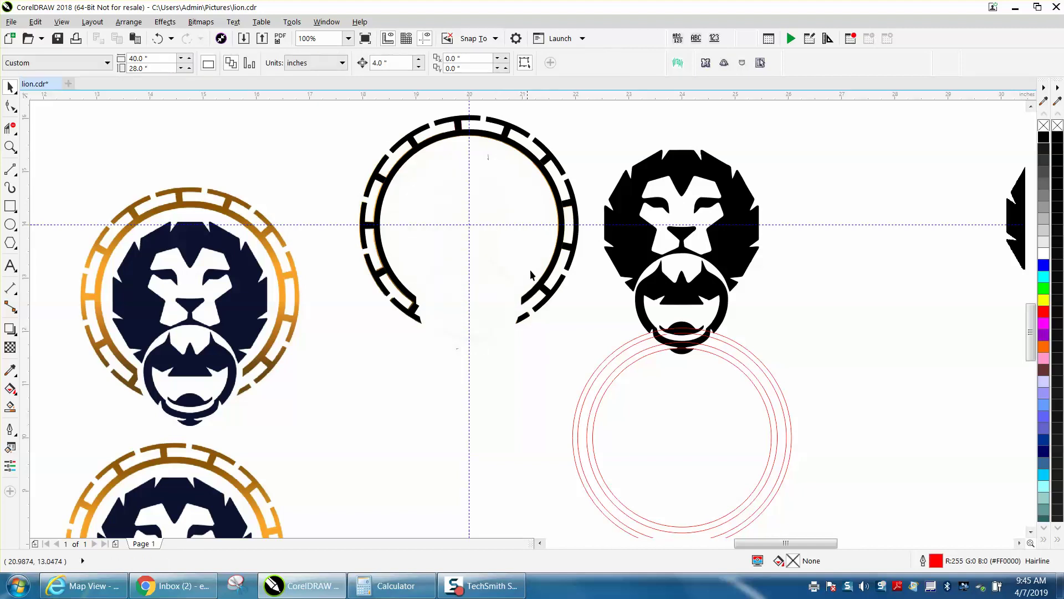
Move the black inner arc down 4 inches and drop the four right-side dashes onto it.
click(551, 268)
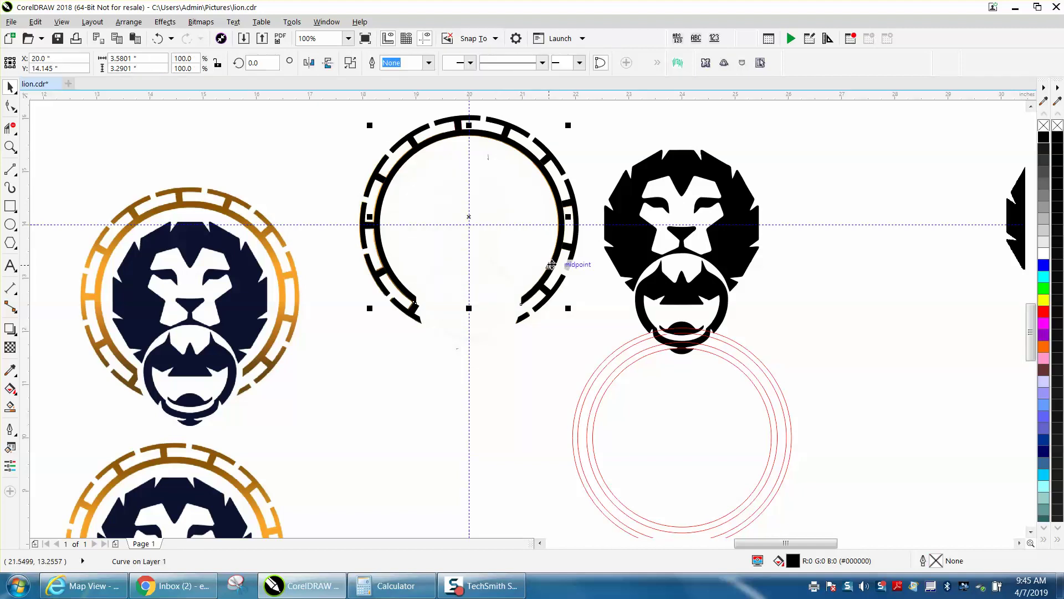
key(Down)
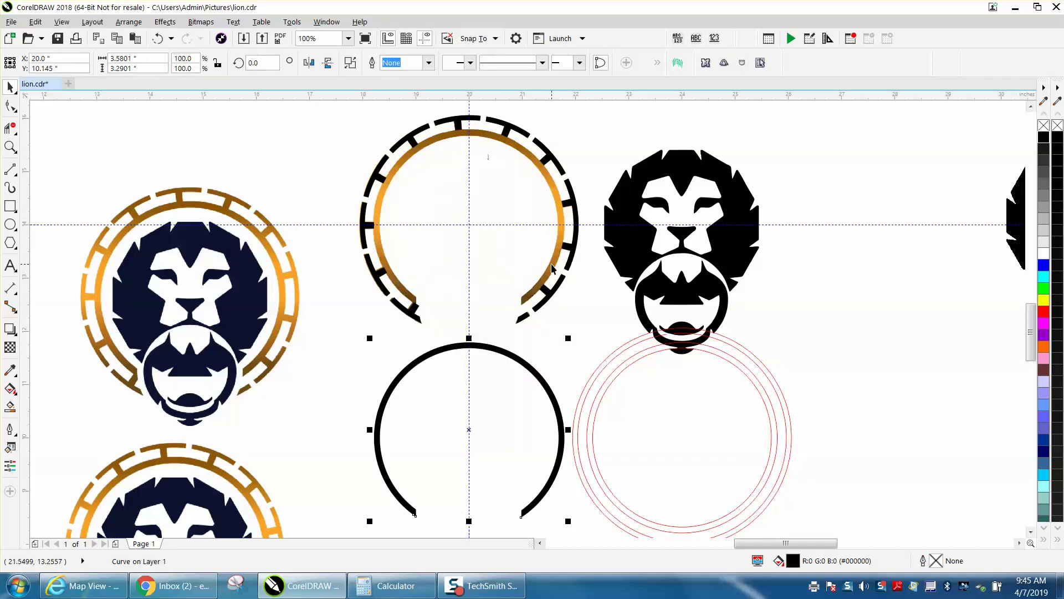
click(577, 235)
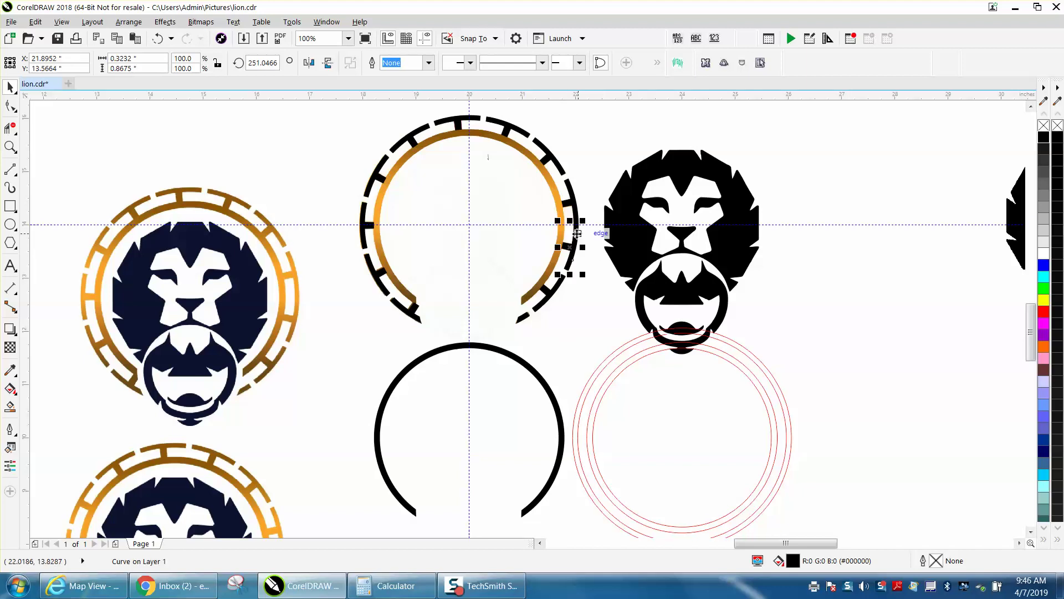
key(Down)
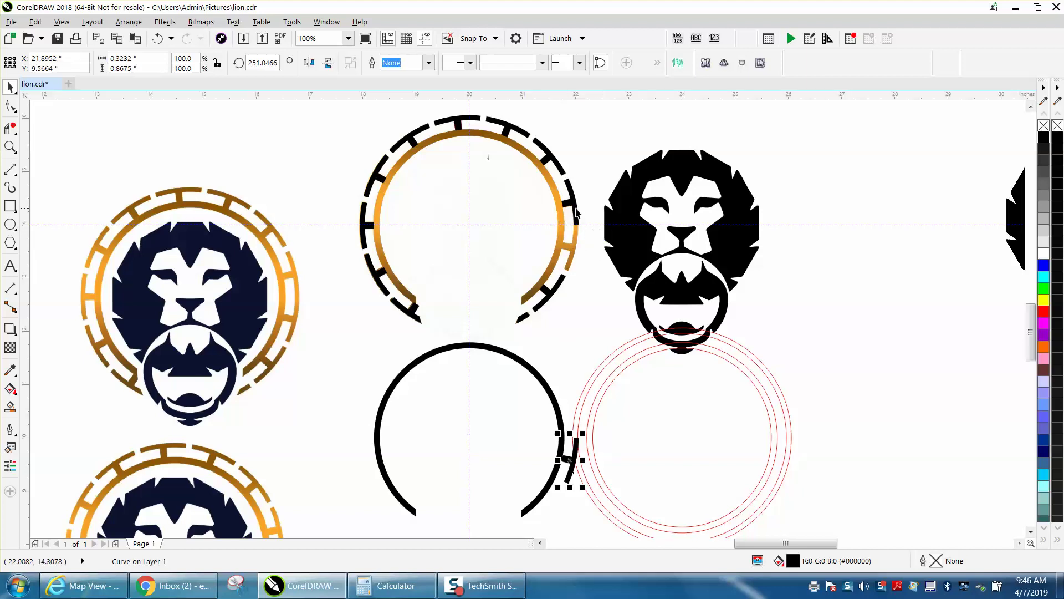
click(574, 200)
key(Down)
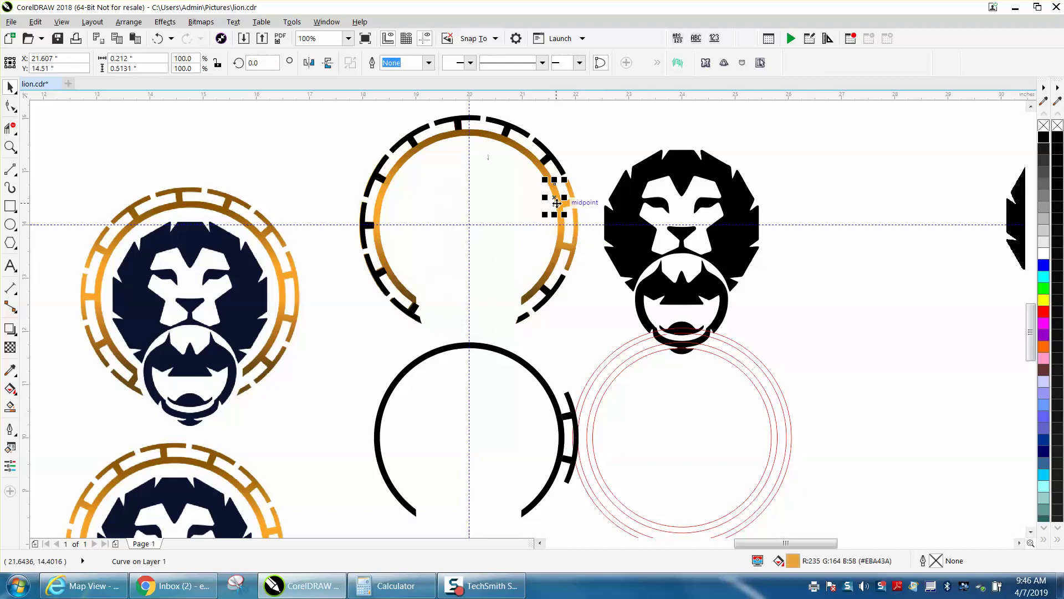
click(560, 165)
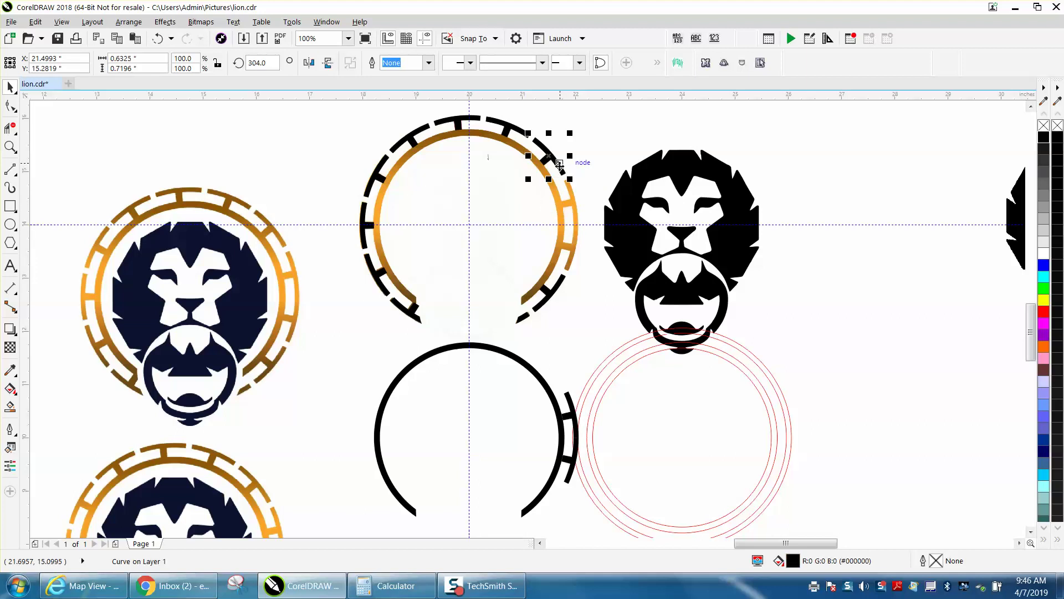
key(Down)
click(517, 132)
key(Down)
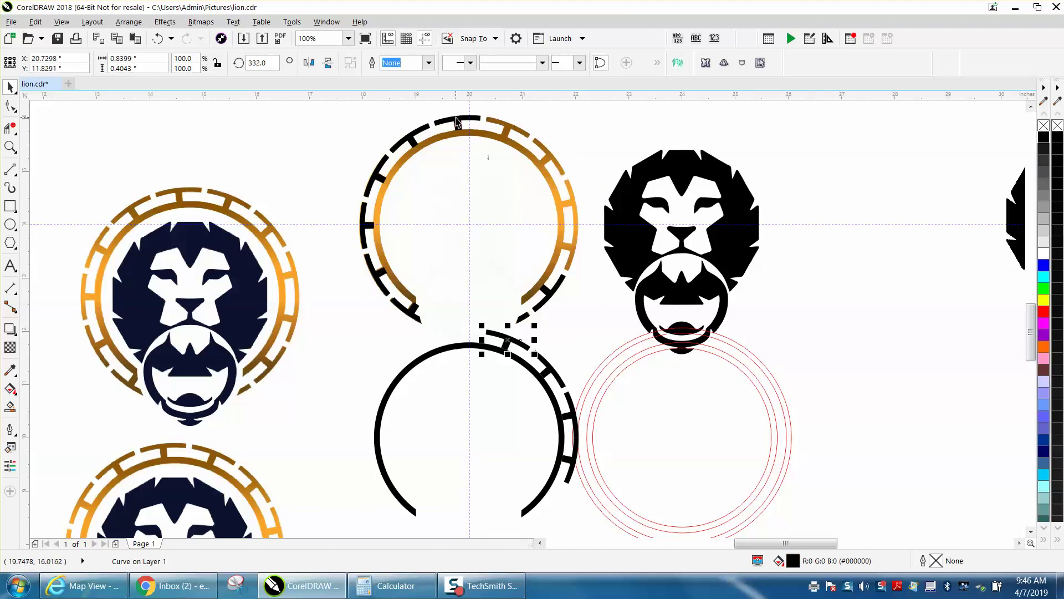
Move the top and upper-left black dashes down onto the new arc.
click(456, 121)
key(Down)
click(417, 134)
key(Down)
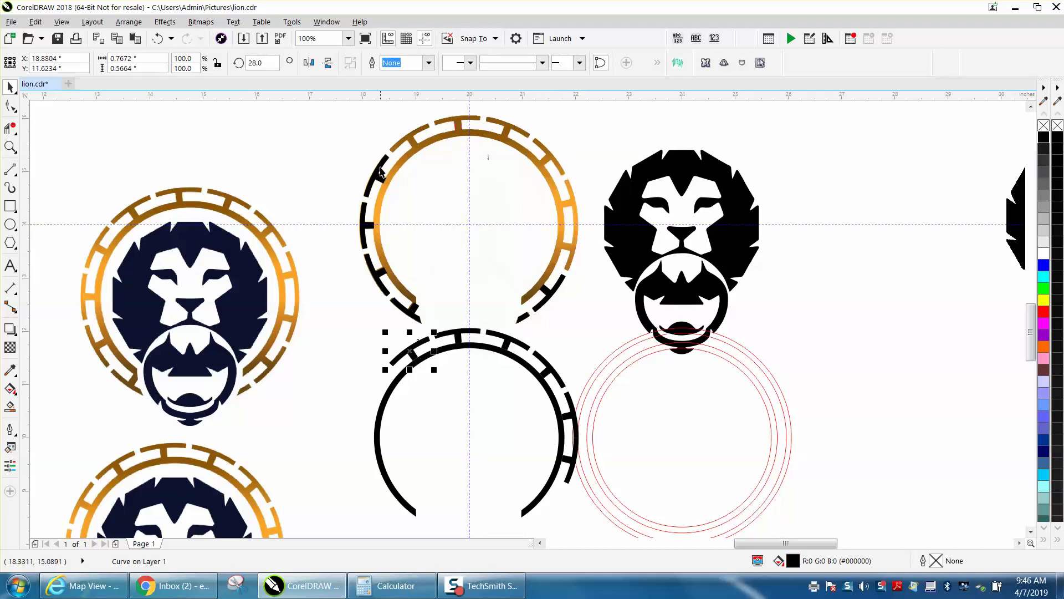
click(381, 170)
key(Down)
click(362, 225)
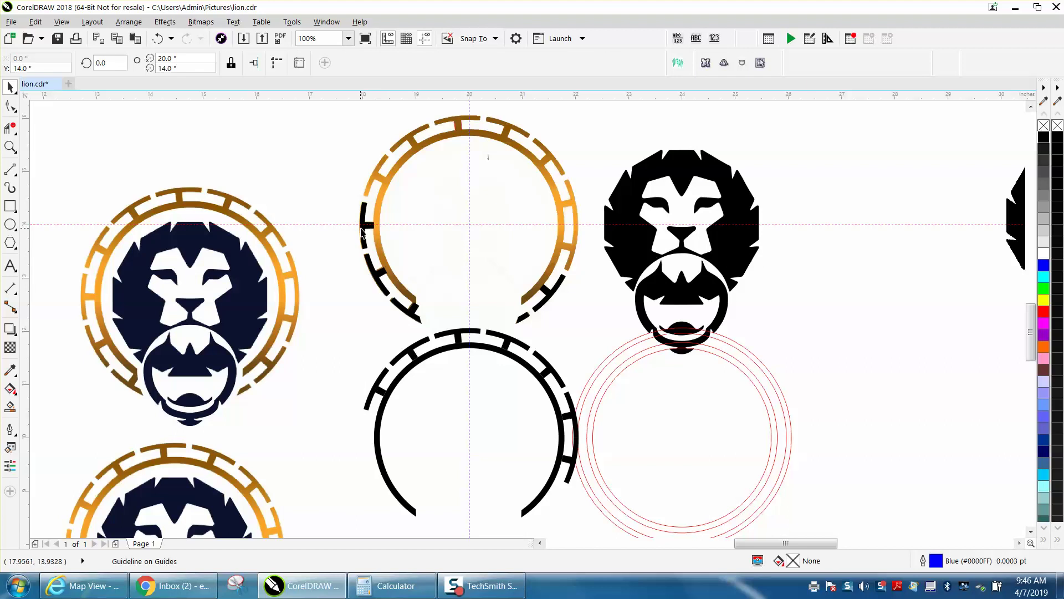
click(366, 225)
key(Down)
Move the lower-left and lower-right black dashes down onto the arc.
click(367, 247)
key(Down)
click(380, 271)
key(Down)
click(395, 293)
click(401, 305)
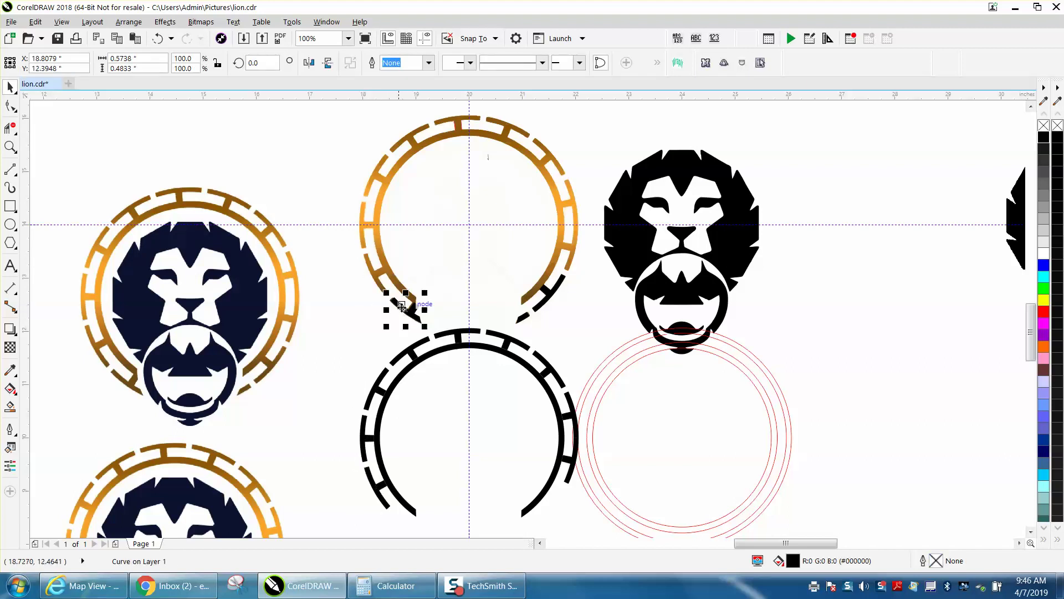
key(Down)
click(521, 312)
key(Down)
click(546, 301)
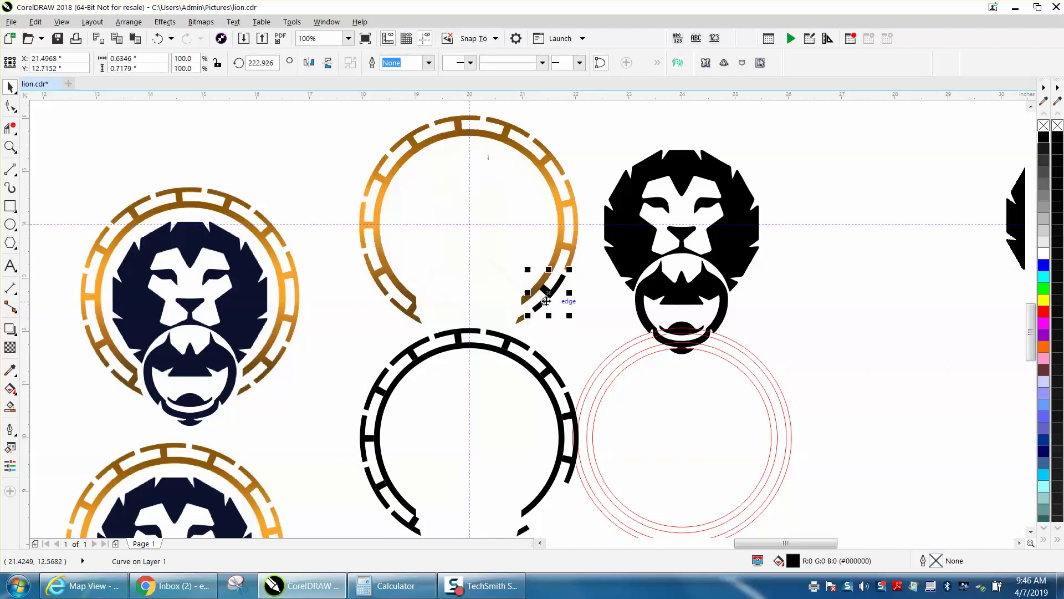
key(Down)
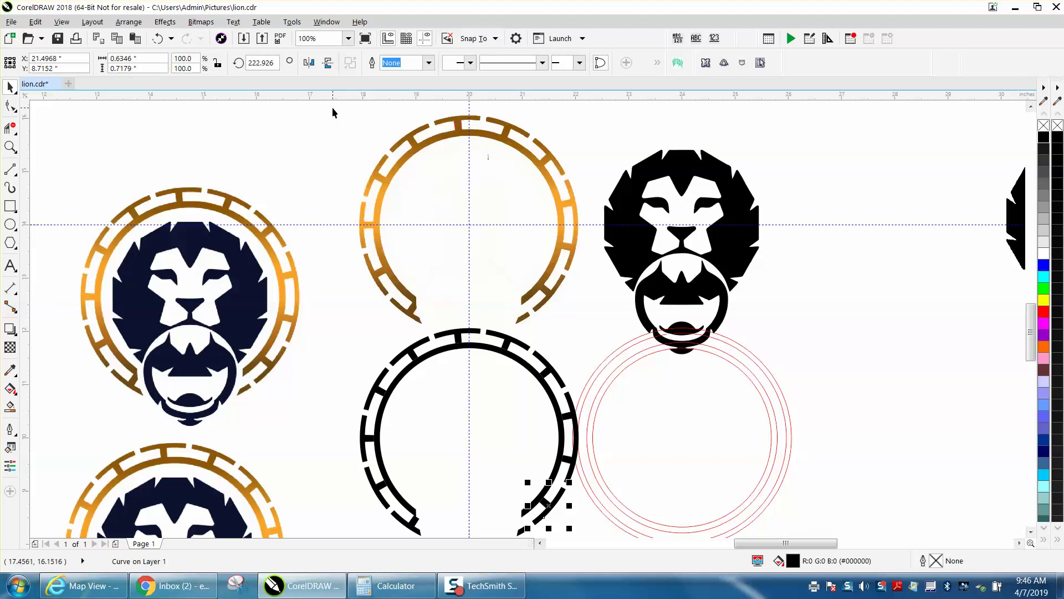
drag(333, 110, 592, 331)
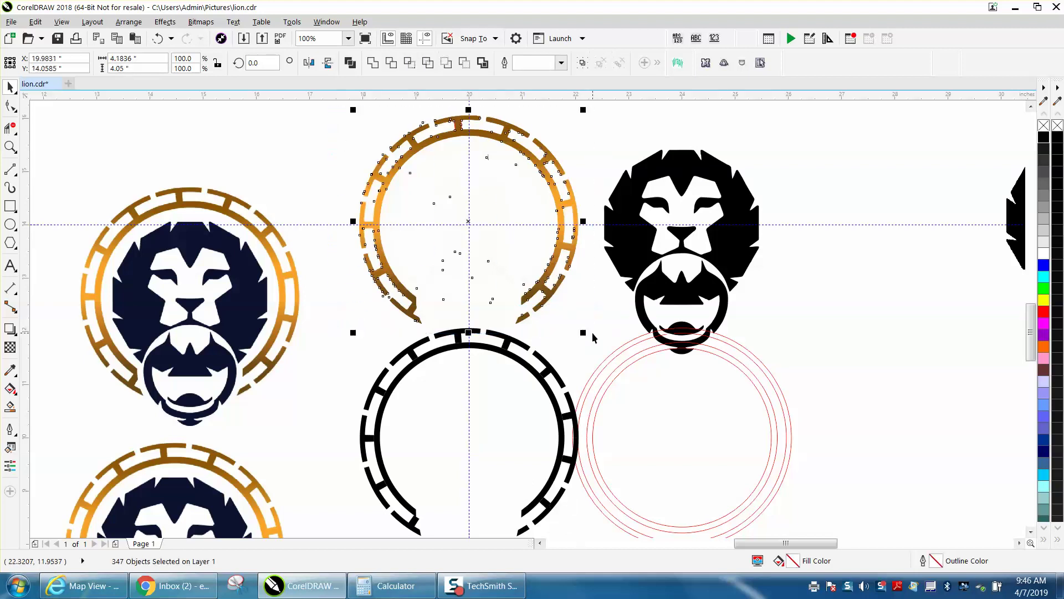
Delete the traced gold ring and move the black arc up beside the lion head.
key(Delete)
scroll(408, 304, down, 2)
drag(309, 321, 244, 344)
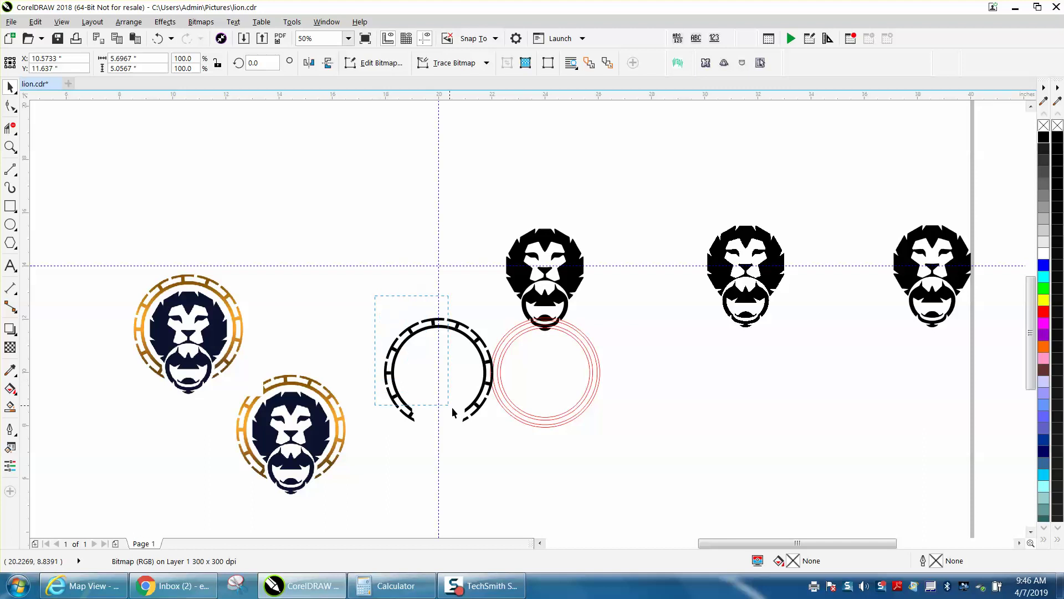
drag(498, 435, 501, 345)
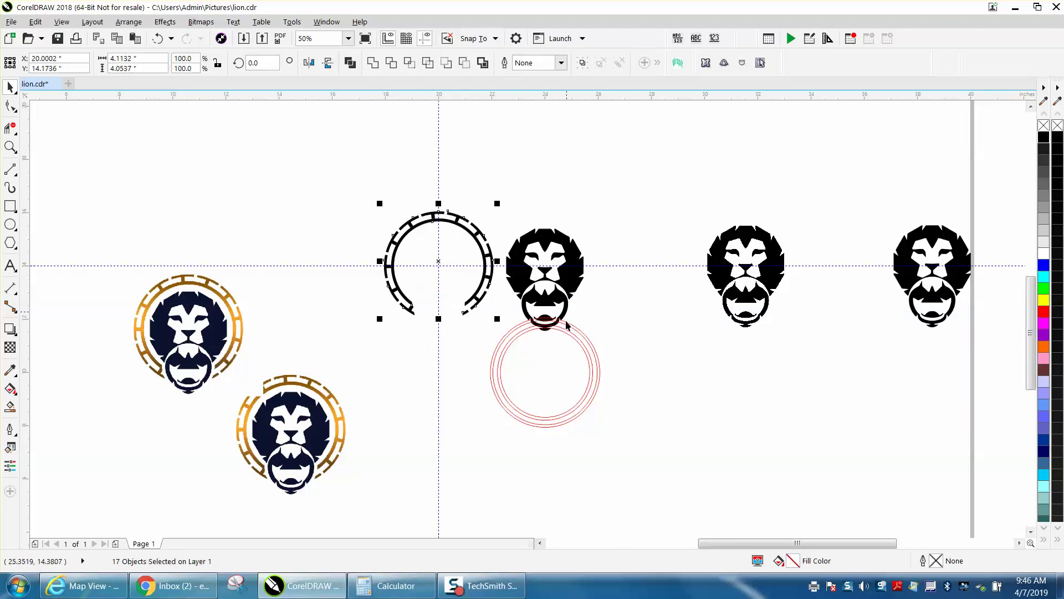
Move the red guide rings down to Y 6.0 and centre the lion head in the ring.
drag(613, 301, 473, 424)
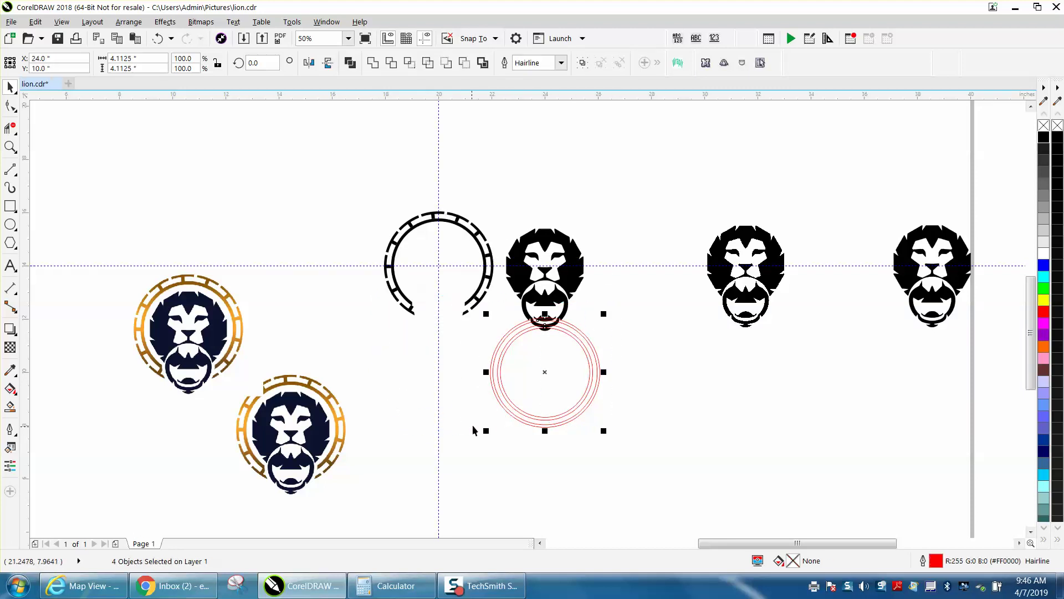
key(Down)
drag(607, 218, 563, 325)
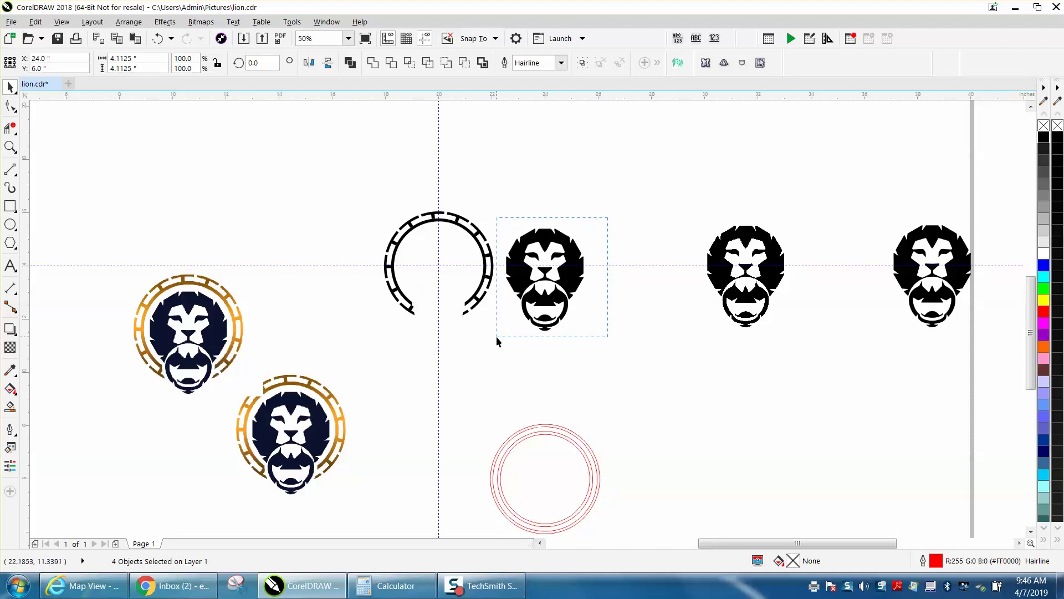
drag(497, 336, 495, 335)
key(p)
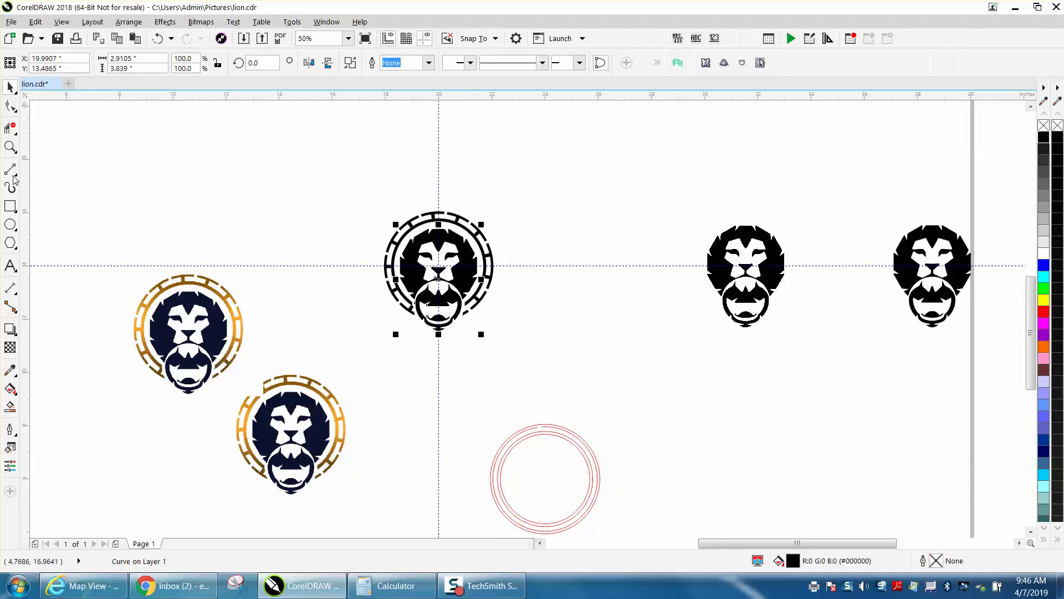
click(11, 146)
drag(378, 187, 593, 348)
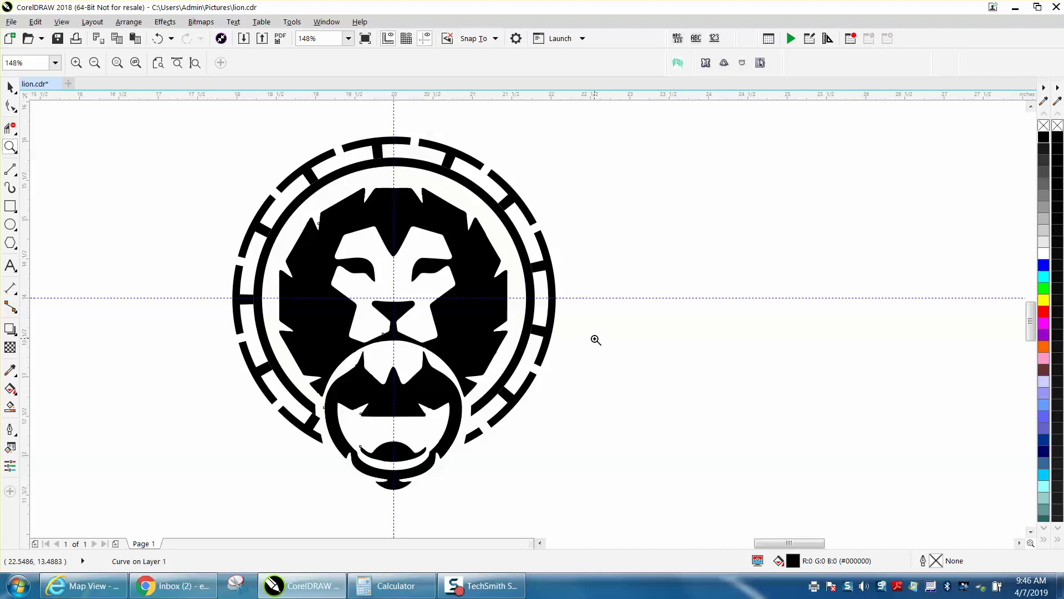
right_click(316, 422)
right_click(338, 394)
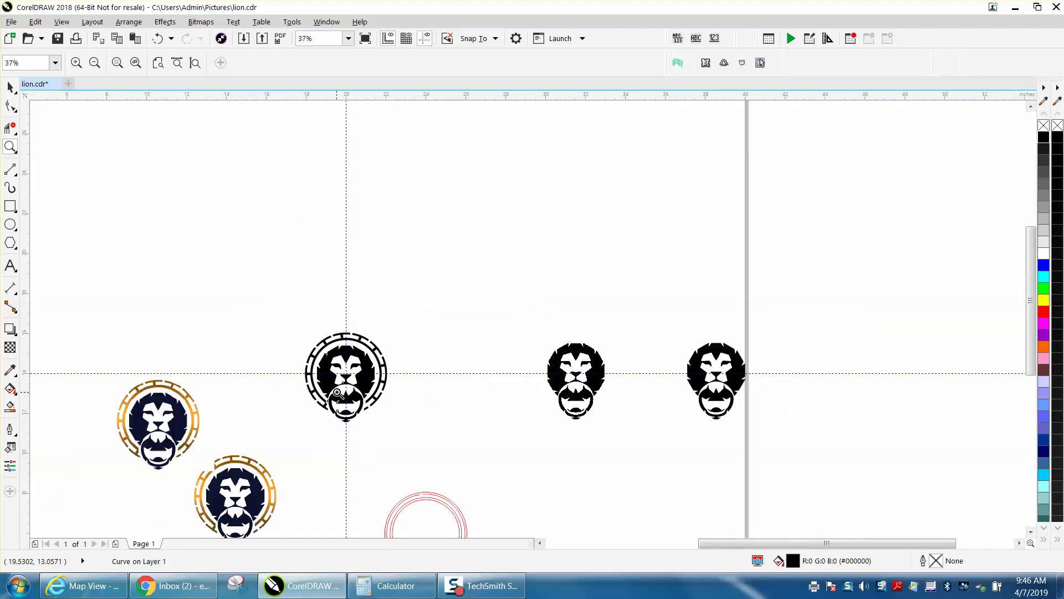
scroll(233, 532, up, 5)
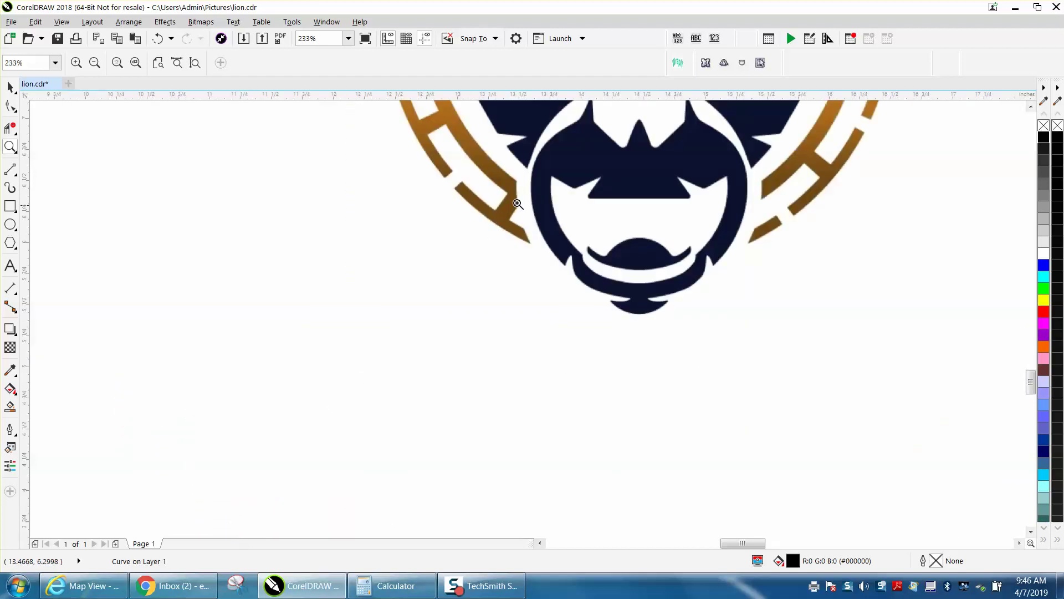
scroll(516, 203, down, 3)
right_click(521, 252)
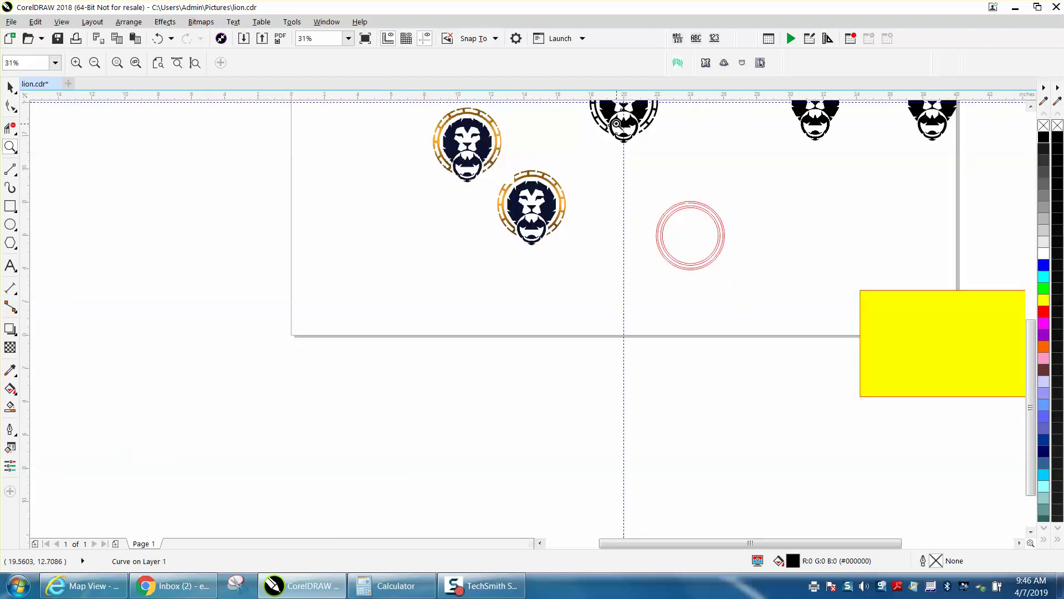
drag(601, 117, 642, 157)
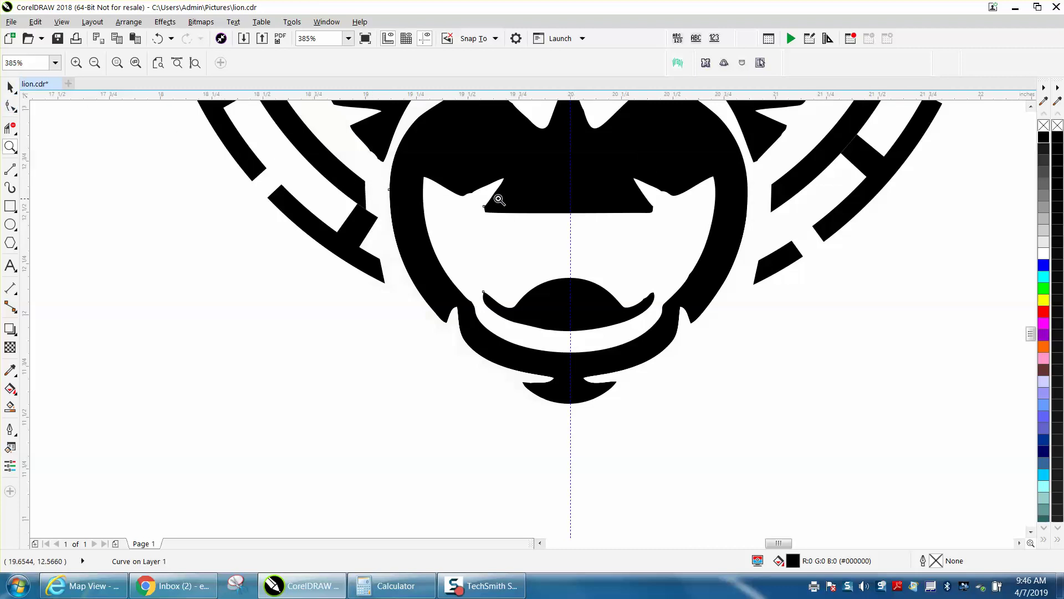
drag(347, 124, 408, 174)
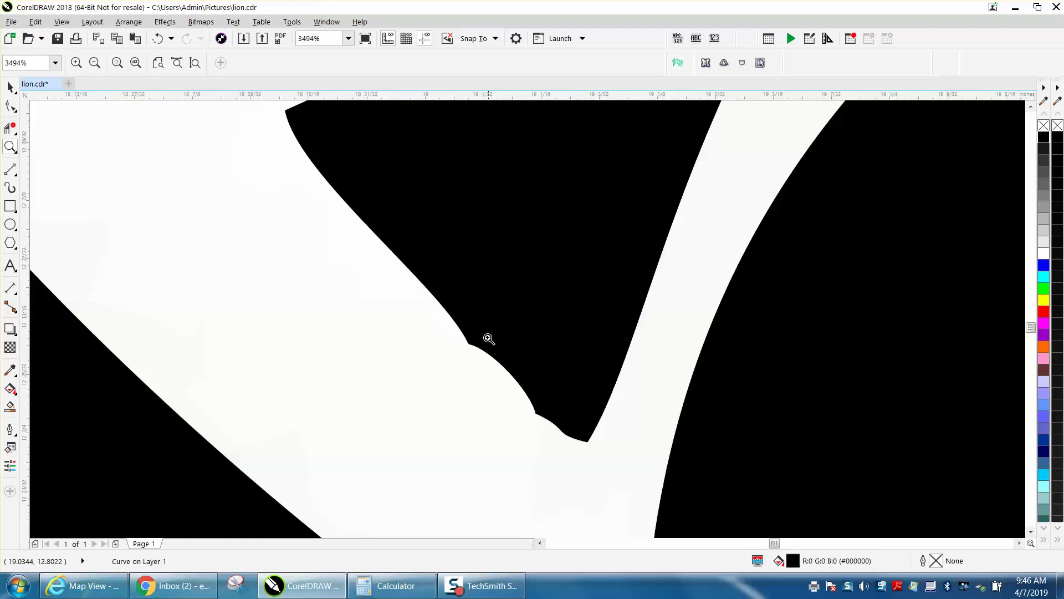
right_click(464, 300)
right_click(460, 297)
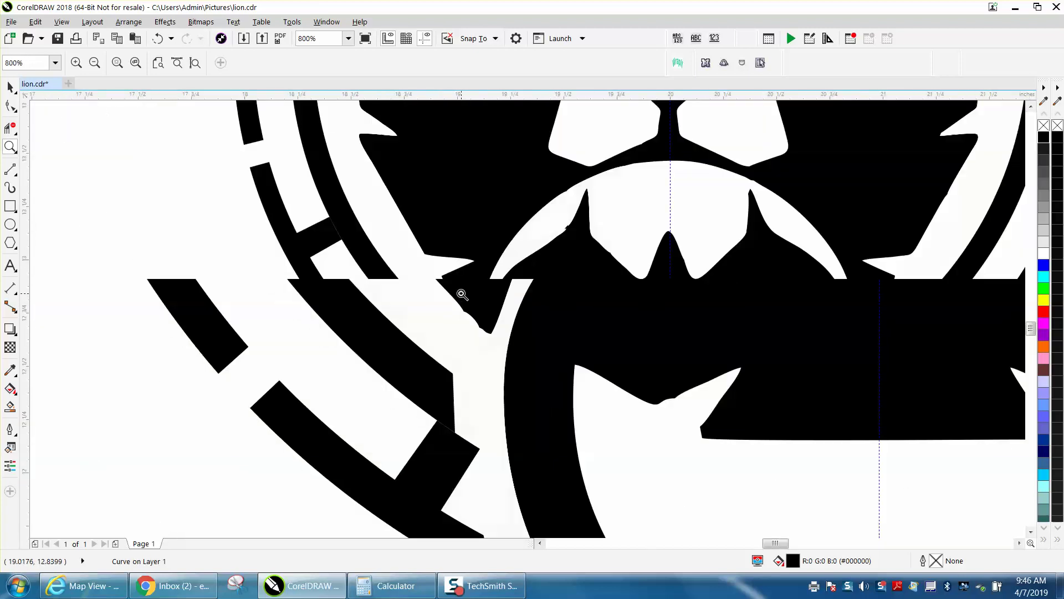
drag(566, 215, 579, 247)
right_click(509, 248)
right_click(539, 275)
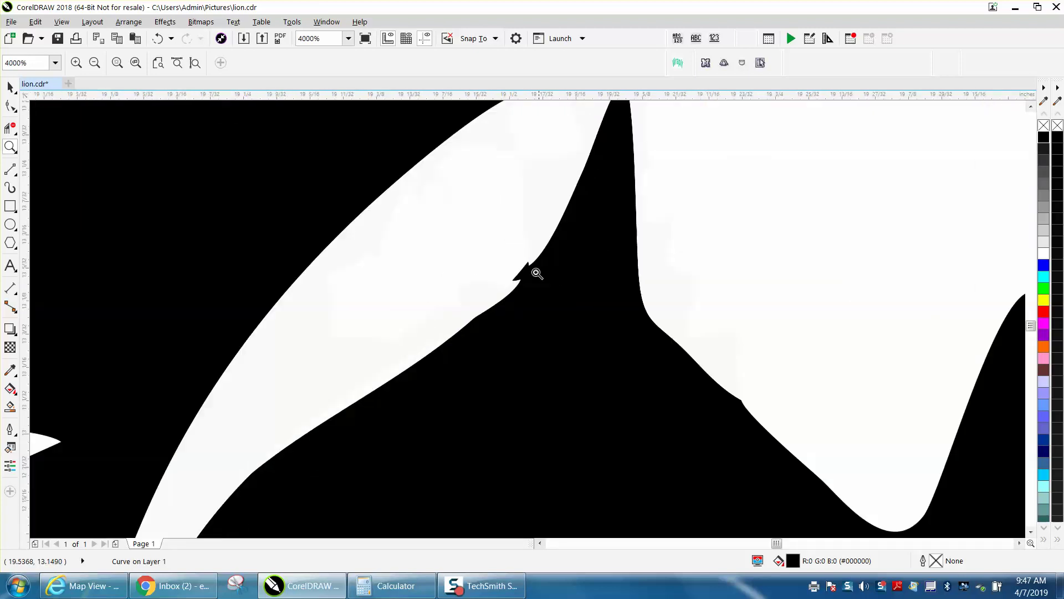
right_click(497, 268)
right_click(493, 269)
right_click(493, 269)
right_click(493, 269)
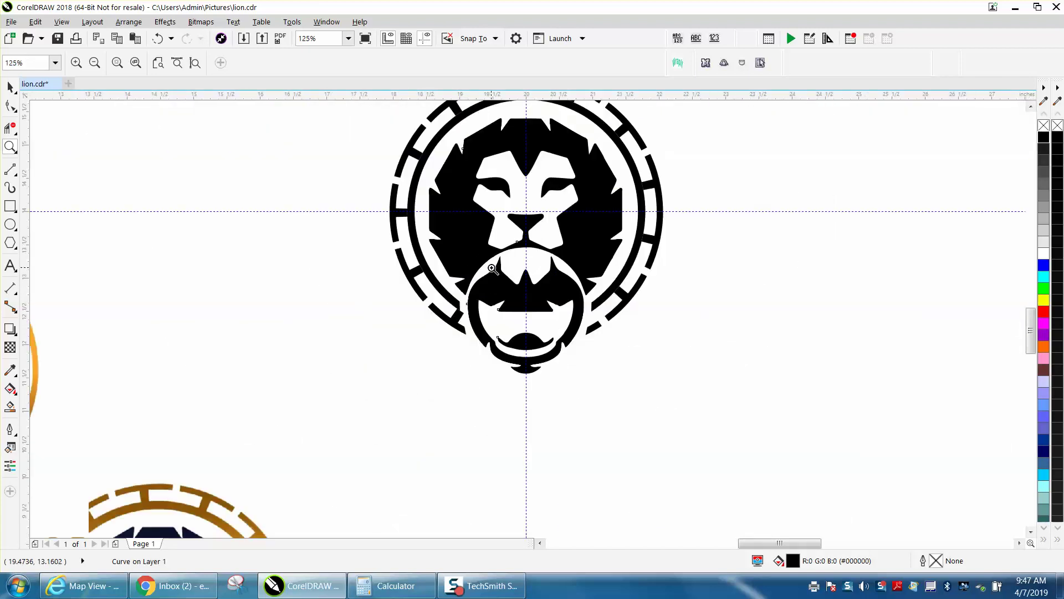
right_click(493, 268)
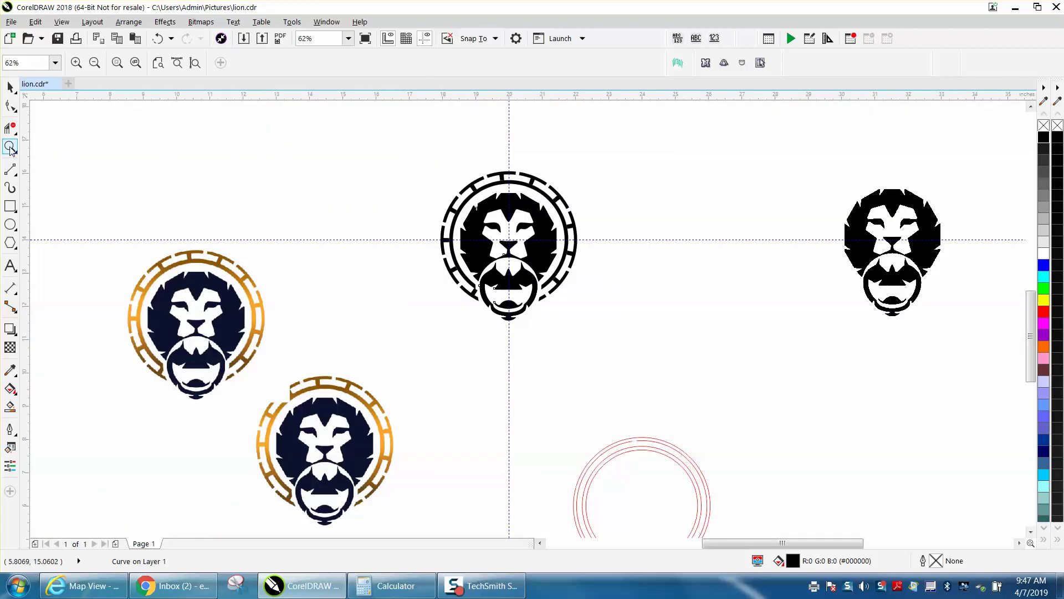
drag(433, 161, 651, 318)
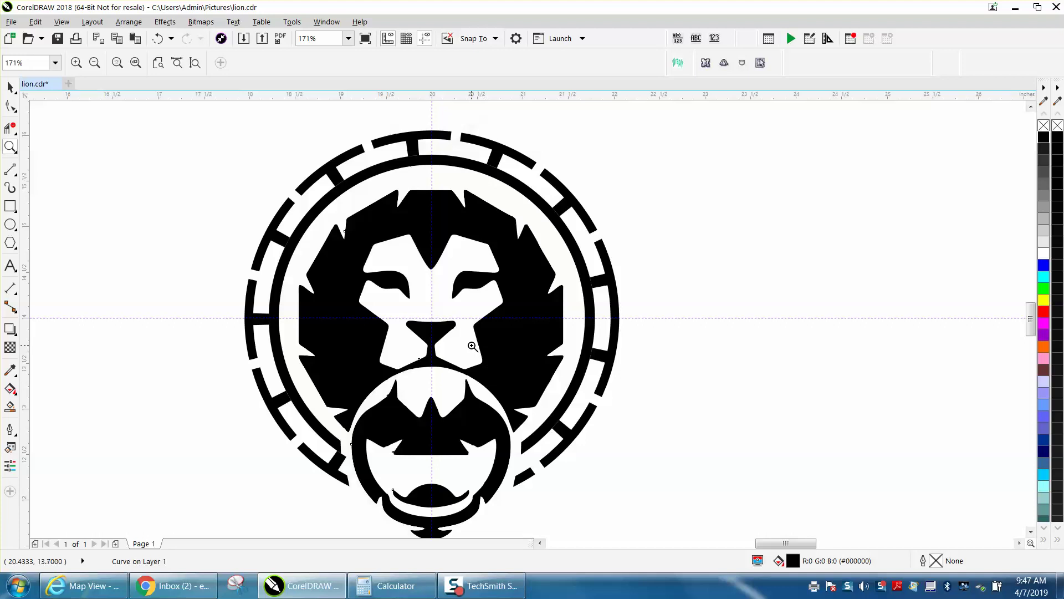
drag(392, 131, 467, 204)
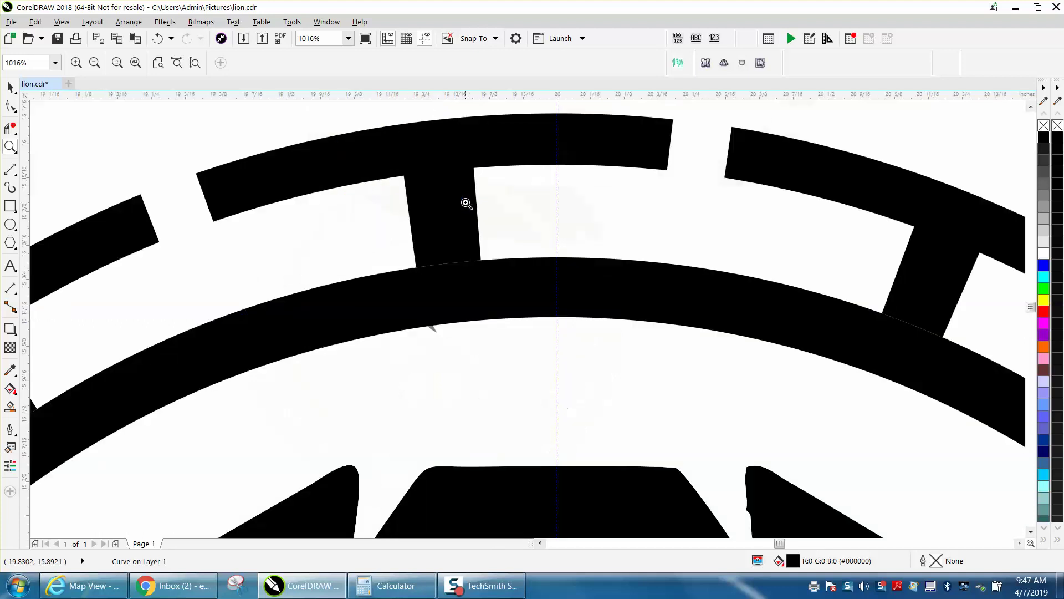
right_click(434, 332)
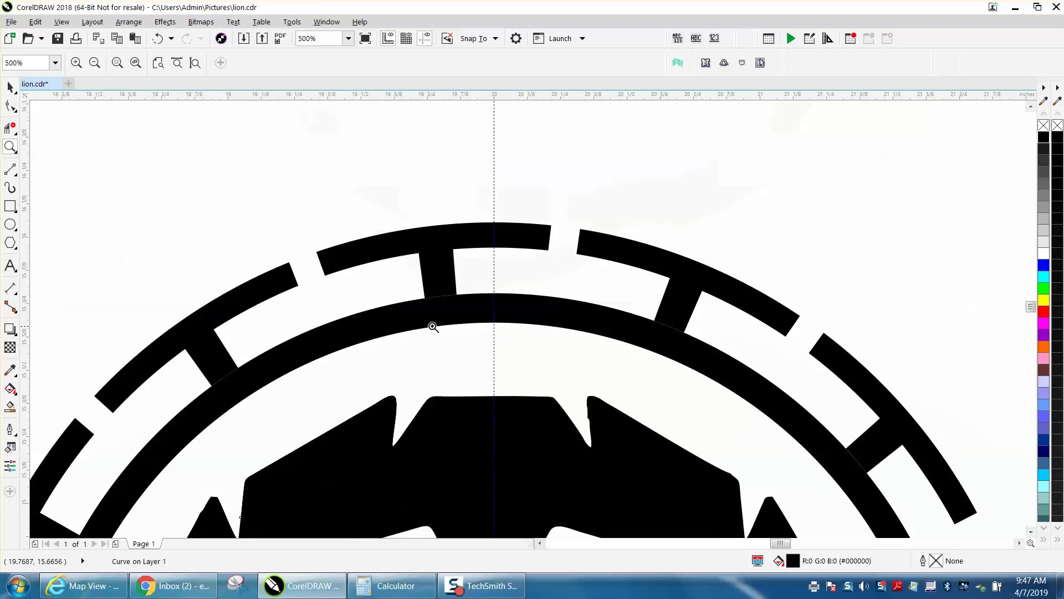
right_click(432, 326)
right_click(432, 324)
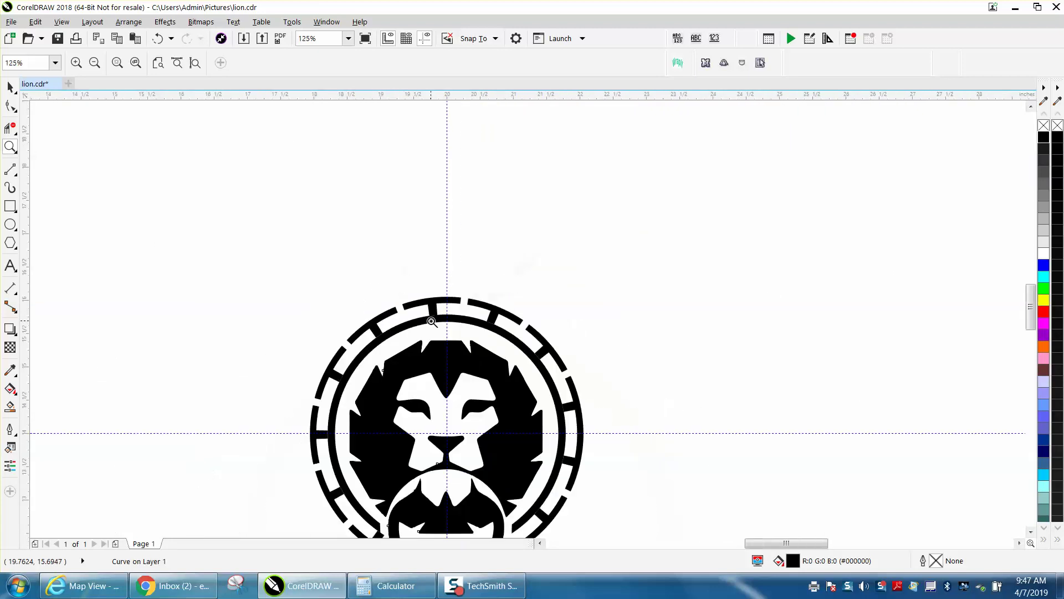
right_click(431, 320)
click(10, 88)
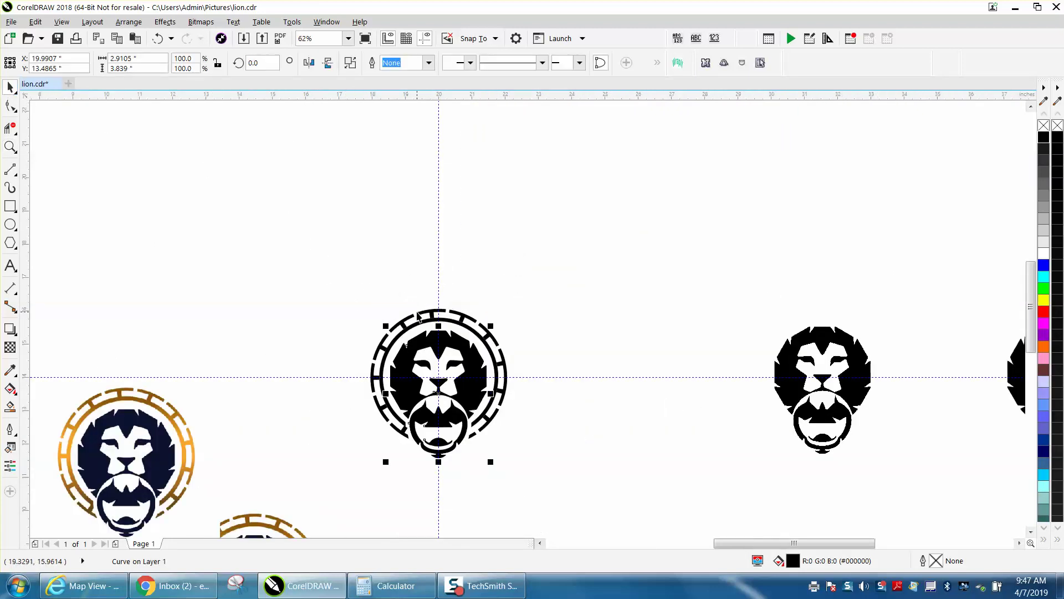
click(11, 146)
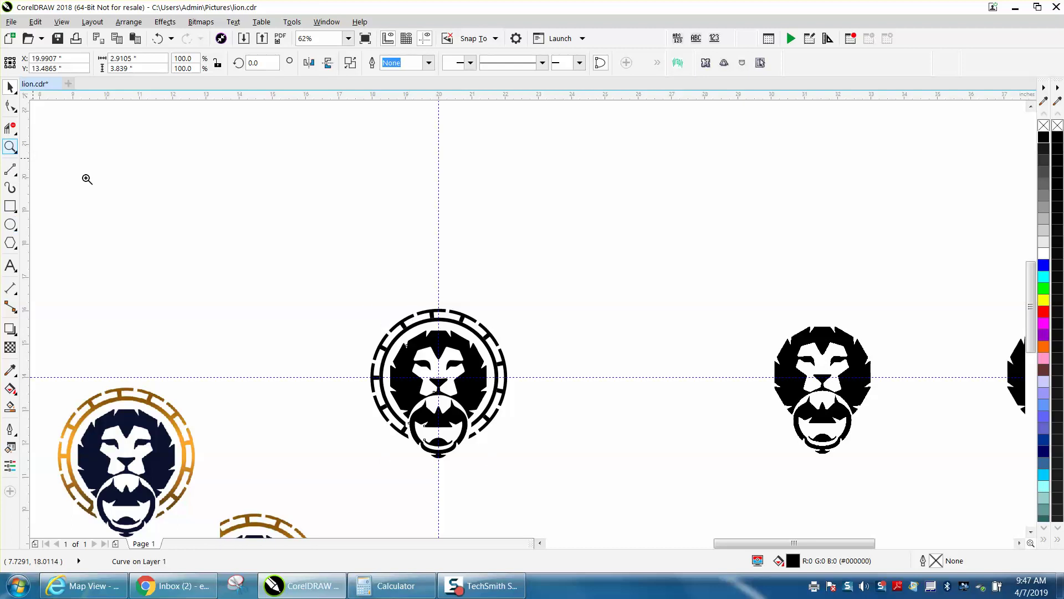
drag(343, 316, 635, 477)
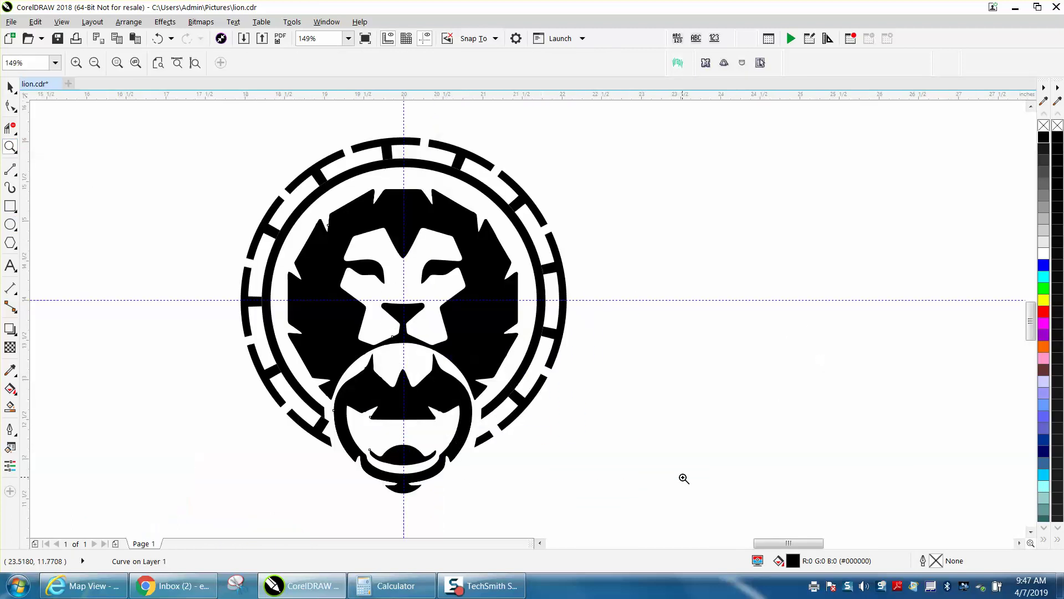